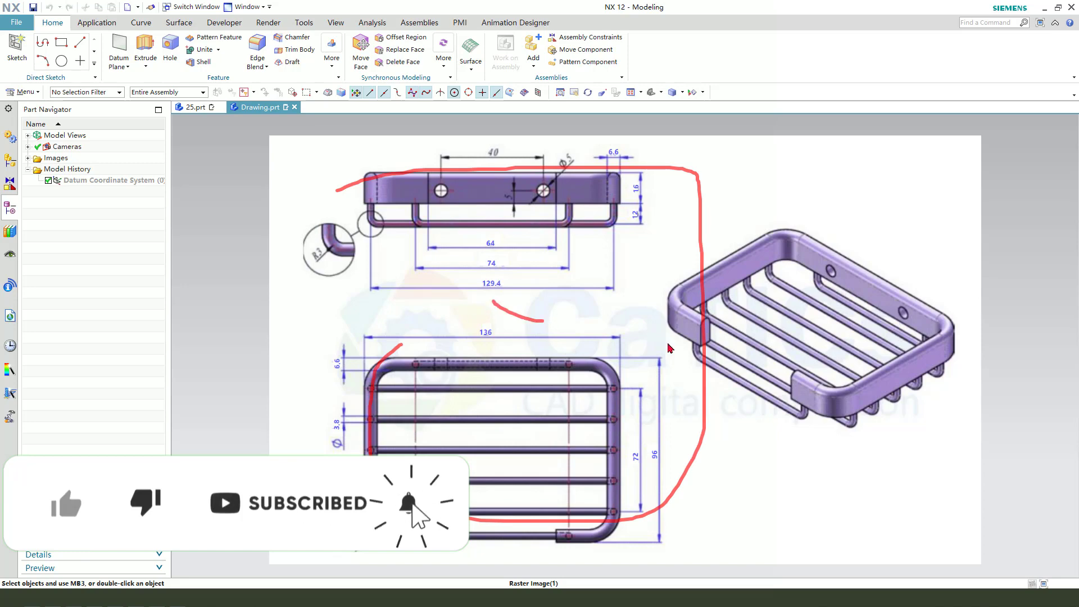
- Switch to 25.prt, start an Extrude and sketch its section on the XY plane: a rectangle about 57 by 48 mm around the origin
{"action": "key", "text": "Escape"}
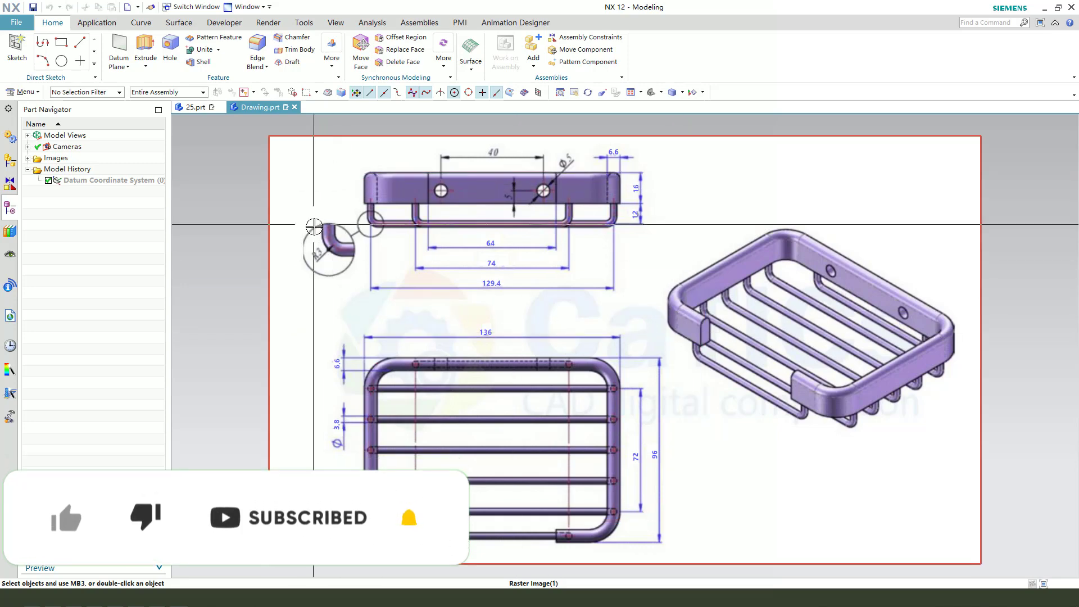
{"action": "left_click", "coordinate": [196, 109]}
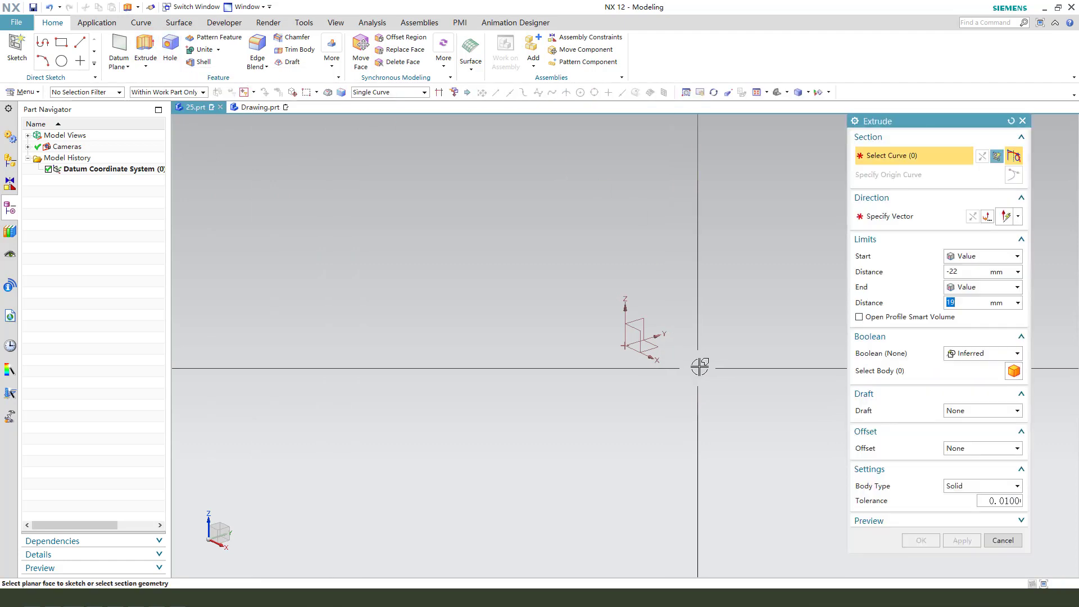
{"action": "left_click", "coordinate": [621, 335]}
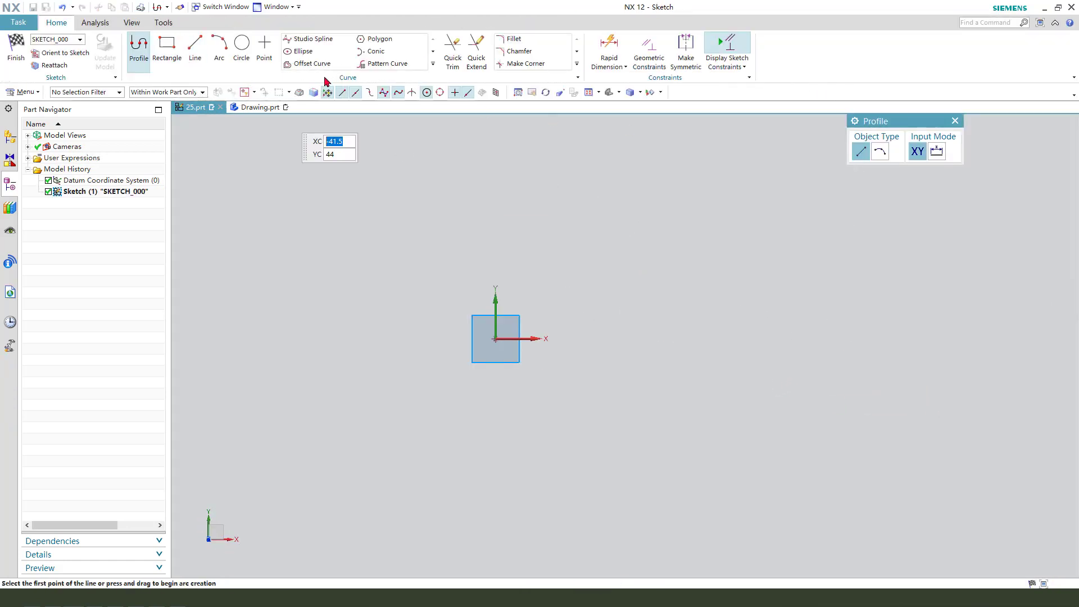
{"action": "left_click", "coordinate": [171, 53]}
{"action": "left_click", "coordinate": [360, 205]}
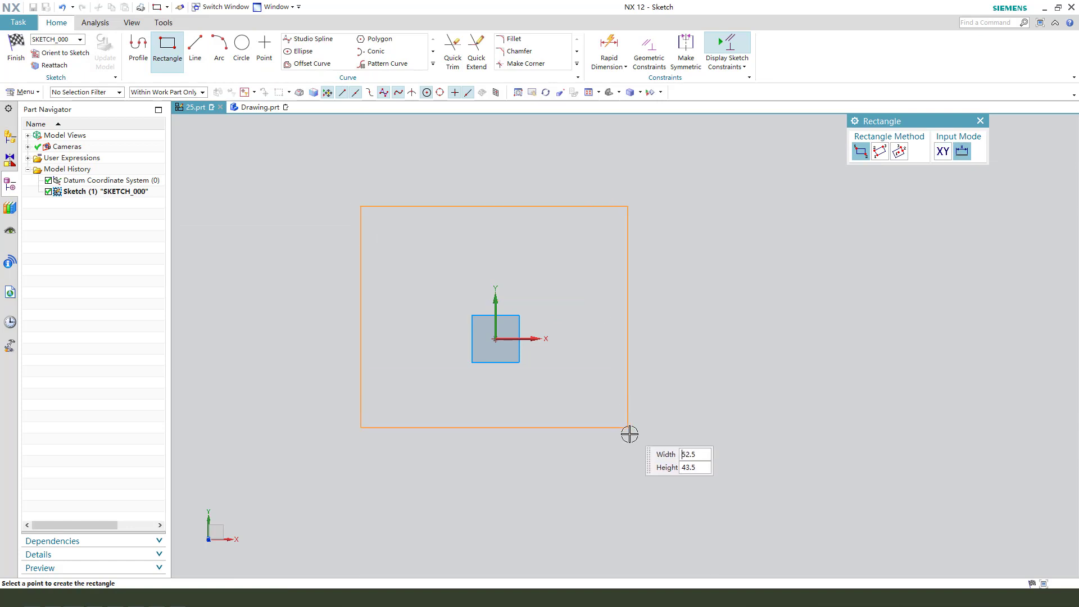
{"action": "key", "text": "Escape"}
- Constrain the midpoints of the rectangle's right and upper edges onto the sketch's horizontal and vertical axes to centre it
{"action": "left_click", "coordinate": [651, 329]}
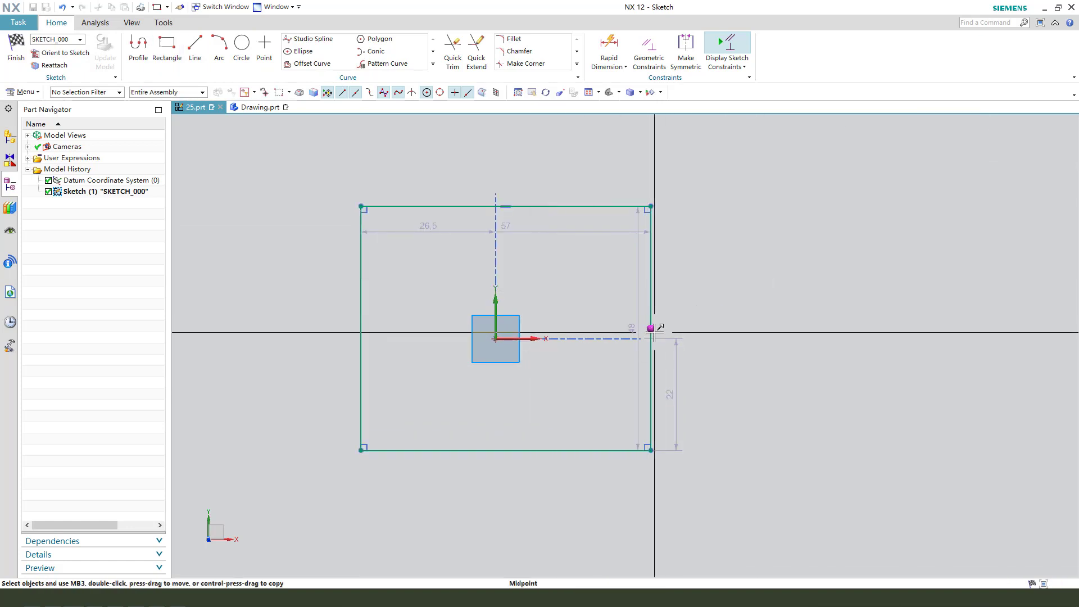
{"action": "right_click", "coordinate": [538, 340]}
{"action": "left_click", "coordinate": [571, 347]}
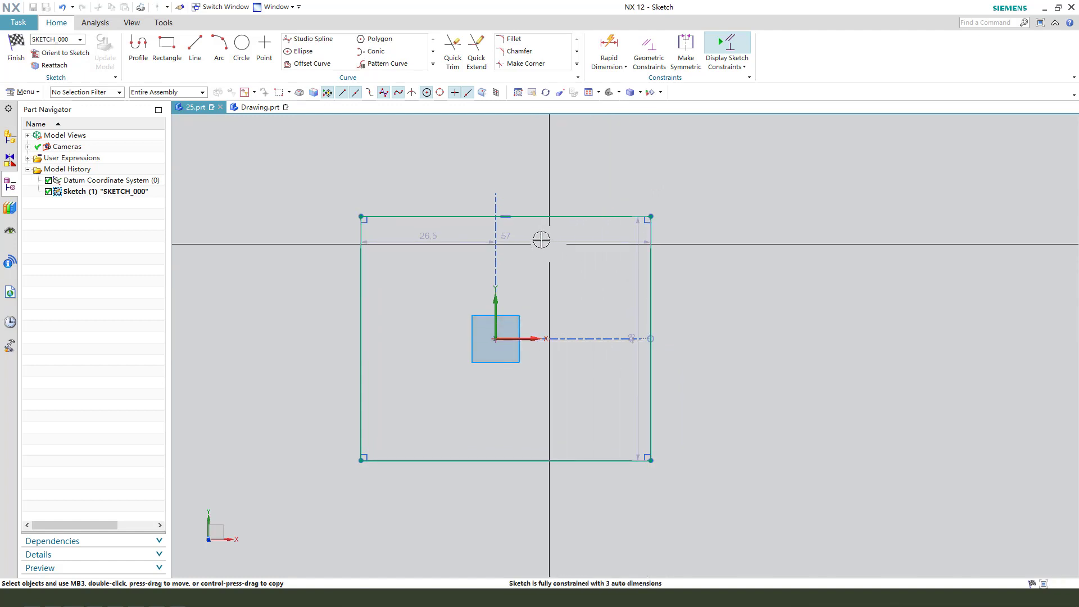
{"action": "left_click", "coordinate": [508, 218]}
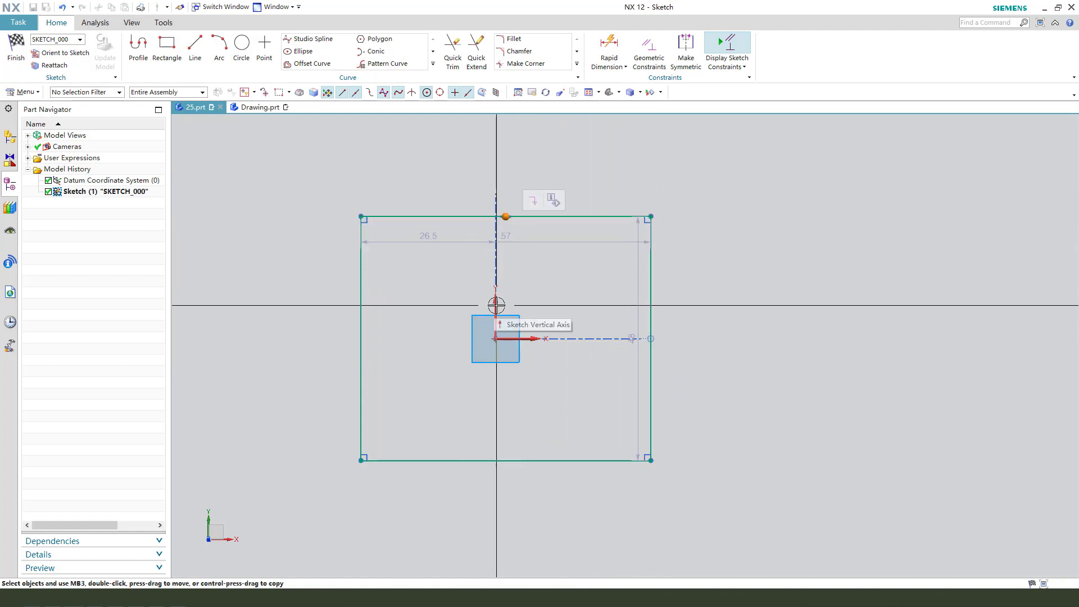
{"action": "left_click", "coordinate": [495, 307]}
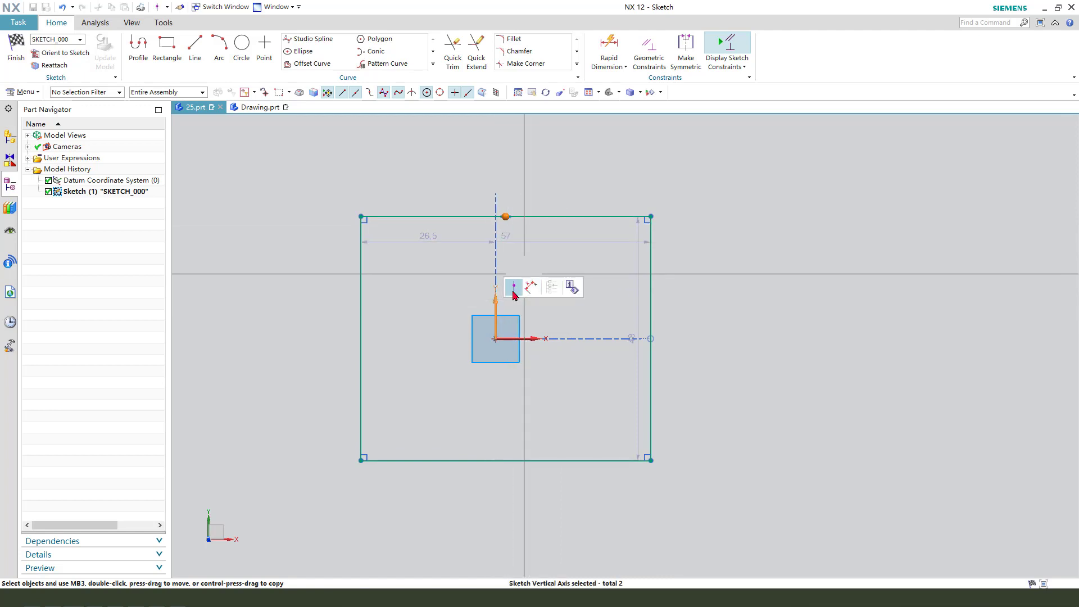
{"action": "left_click", "coordinate": [541, 280]}
- Set the rectangle's width dimension to 129 mm and place it above the upper edge
{"action": "left_click", "coordinate": [513, 243]}
{"action": "left_click_drag", "start_coordinate": [514, 243], "coordinate": [513, 183]}
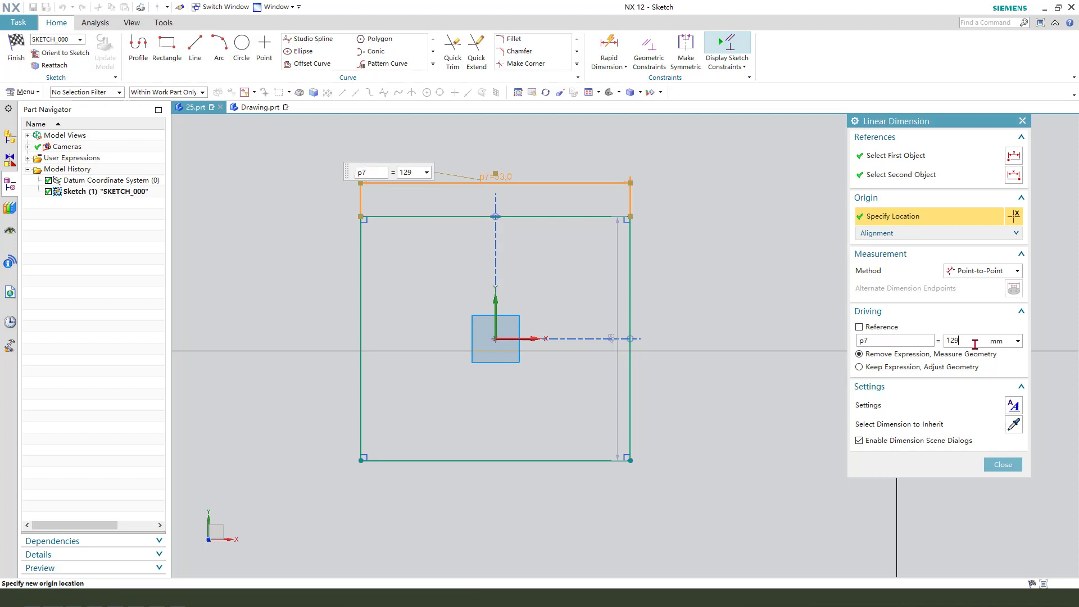
{"action": "key", "text": "Return"}
{"action": "middle_click", "coordinate": [547, 326]}
- Set the rectangle's height to 96 mm and place the dimension outside its right edge
{"action": "scroll", "coordinate": [543, 323], "scroll_direction": "down", "scroll_amount": 4}
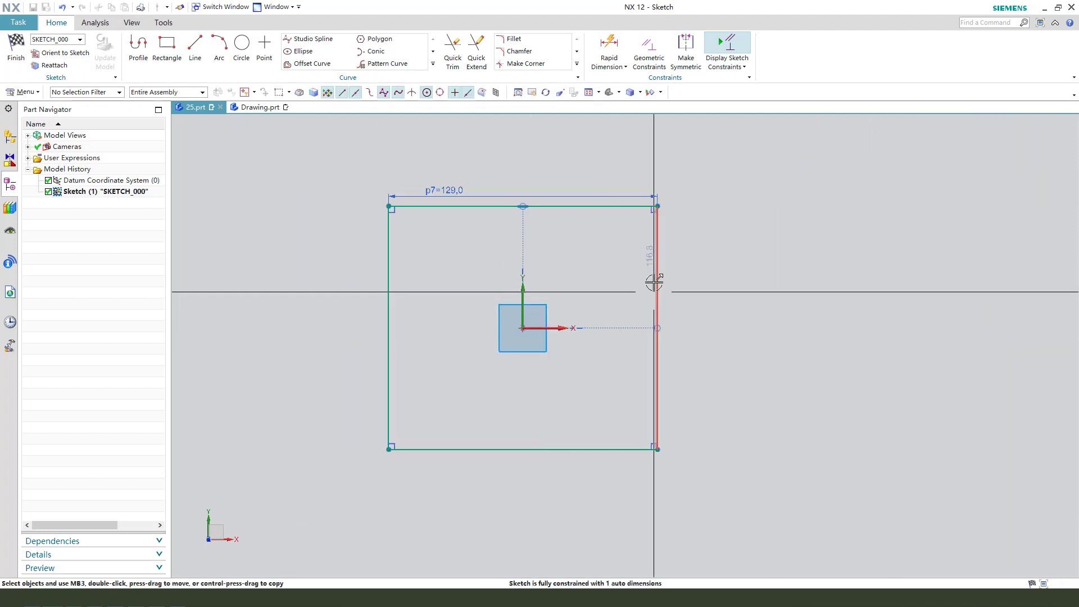
{"action": "left_click_drag", "start_coordinate": [645, 256], "coordinate": [745, 301]}
{"action": "double_click", "coordinate": [745, 301]}
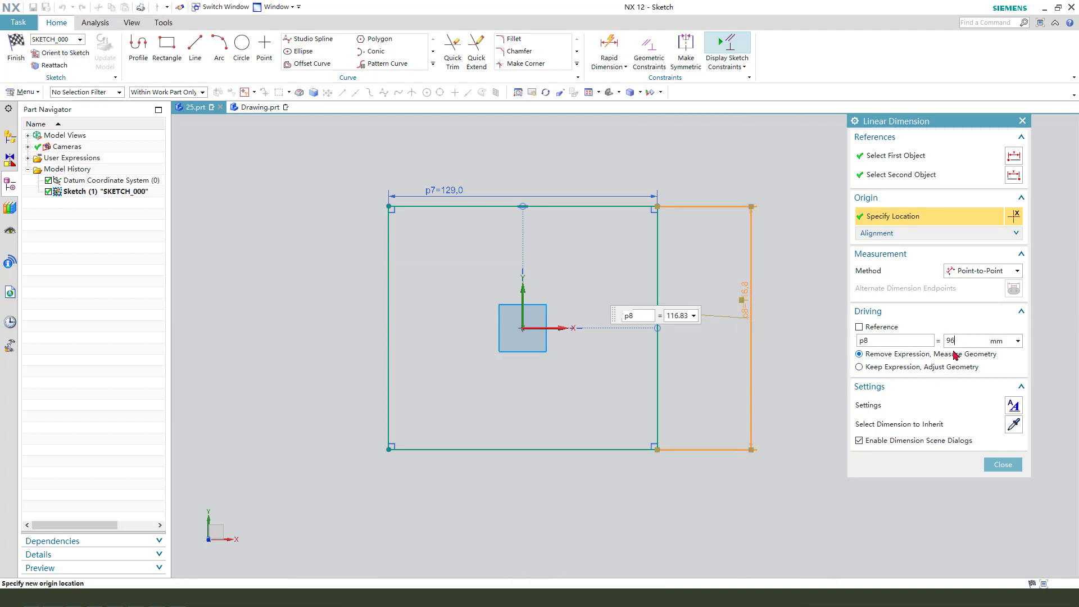
{"action": "key", "text": "Return"}
{"action": "key", "text": "Escape"}
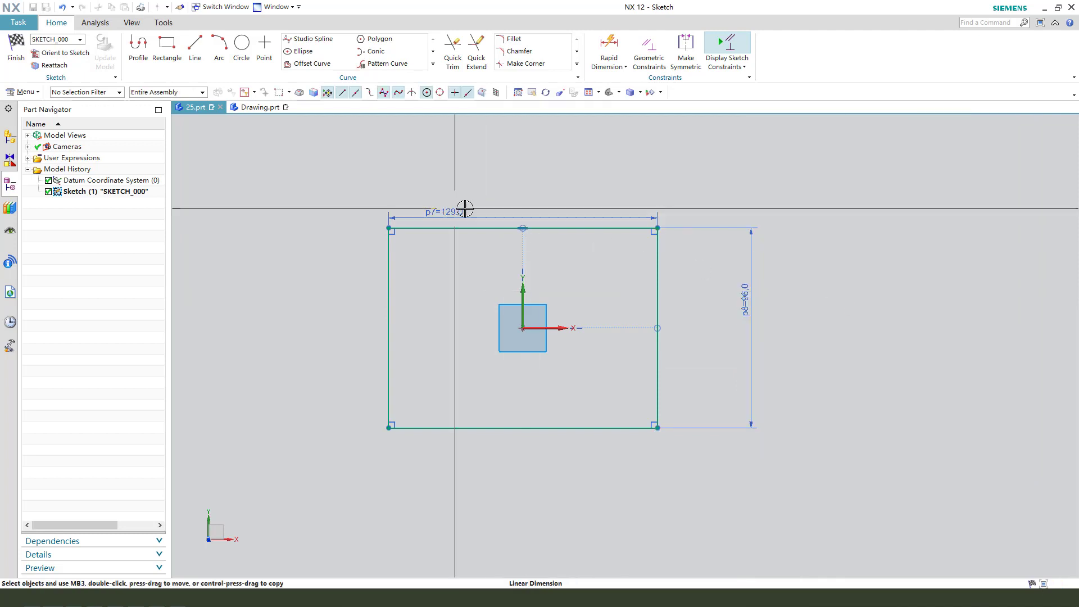
- Set the rectangle's width to 136 mm and place the dimension farther above the upper edge
{"action": "left_click_drag", "start_coordinate": [456, 211], "coordinate": [534, 189]}
{"action": "double_click", "coordinate": [534, 189]}
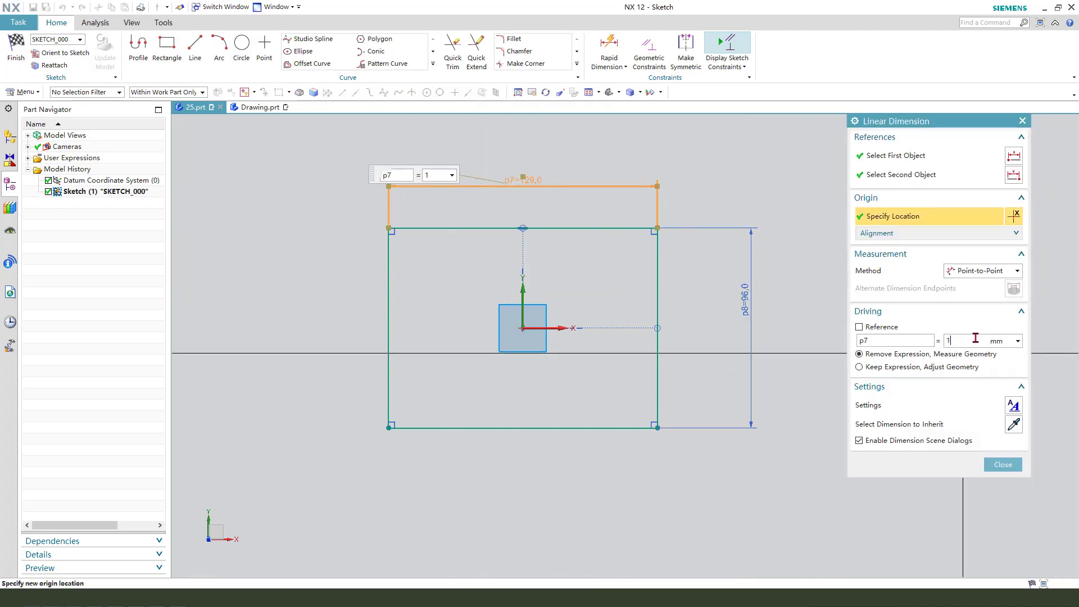
{"action": "key", "text": "Return"}
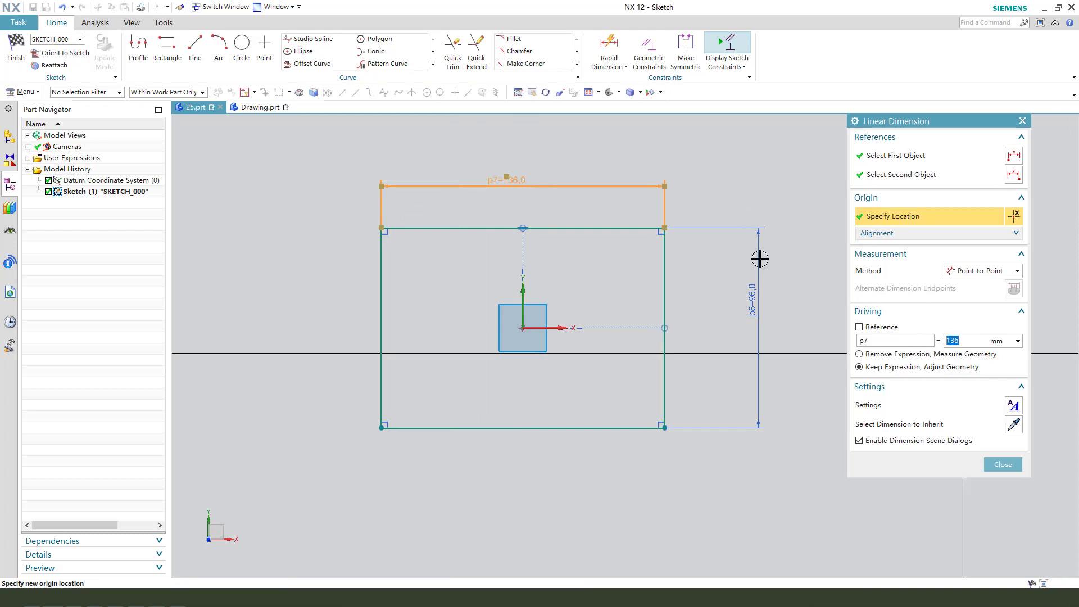
{"action": "key", "text": "Escape"}
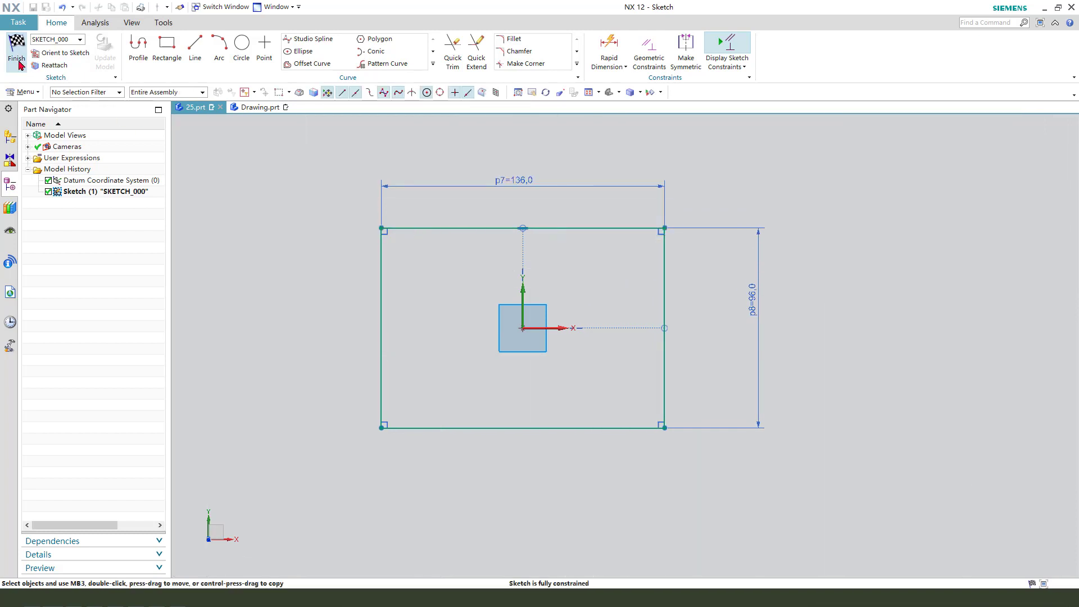
- Finish the sketch and extrude the rectangle upward from 0 to 16 mm
{"action": "left_click", "coordinate": [18, 63]}
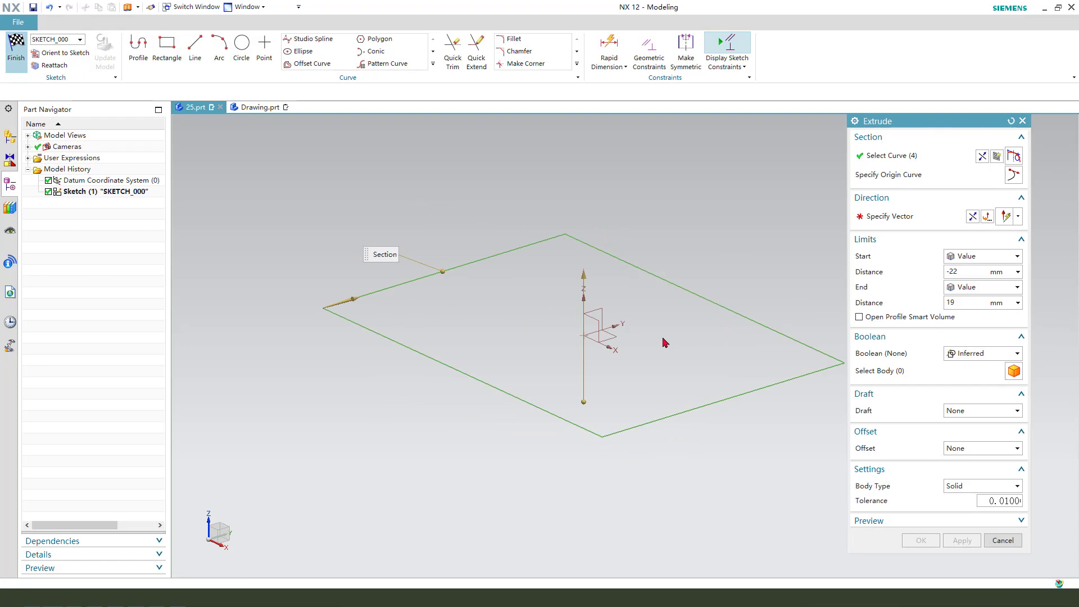
{"action": "left_click", "coordinate": [964, 272]}
{"action": "key", "text": "Return"}
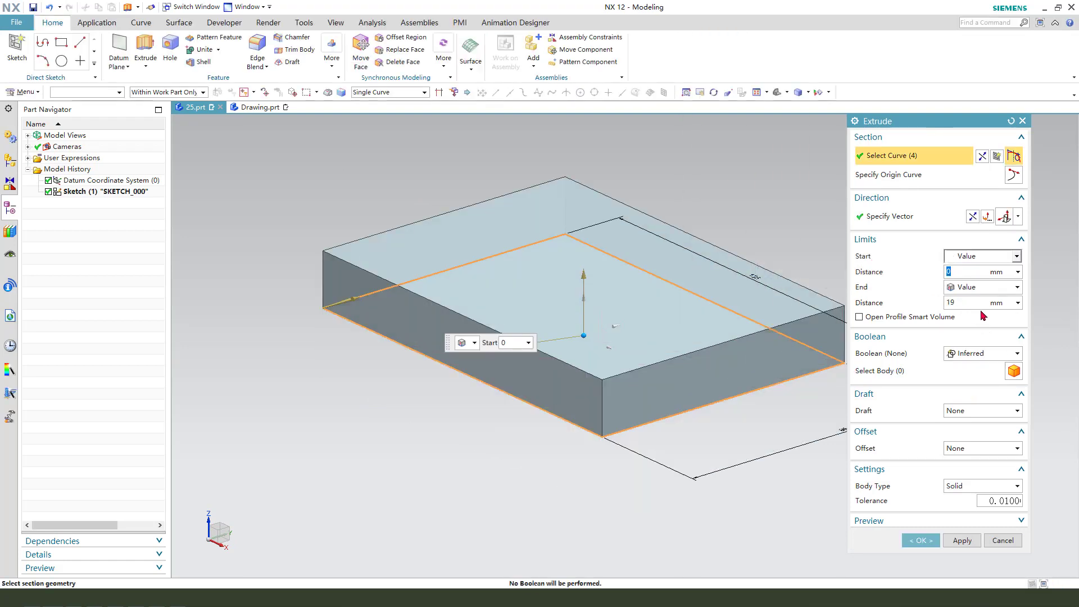
{"action": "left_click_drag", "start_coordinate": [969, 303], "coordinate": [924, 302]}
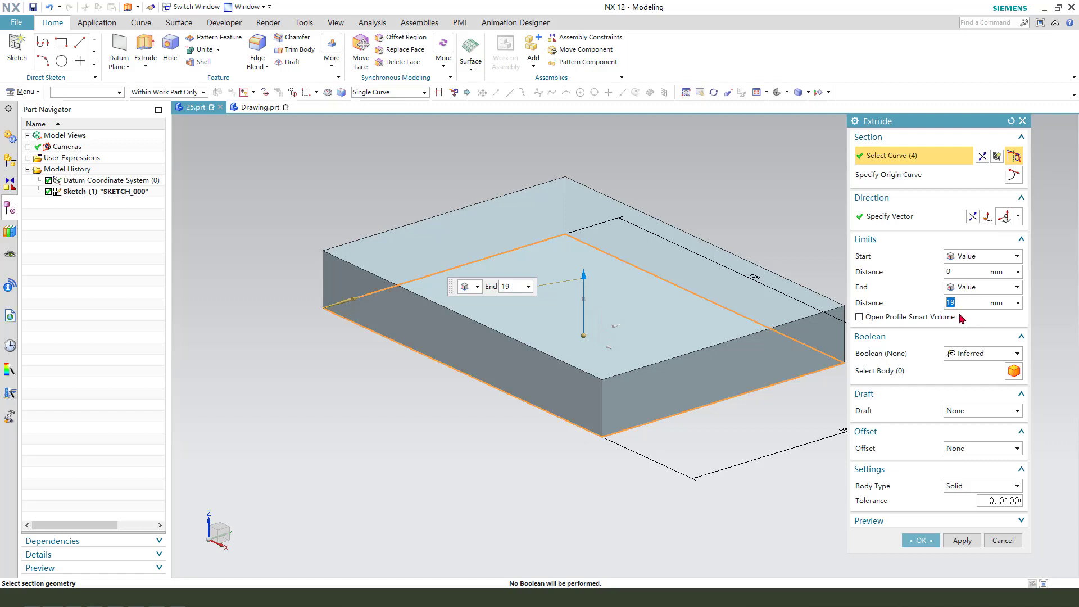
{"action": "key", "text": "Return"}
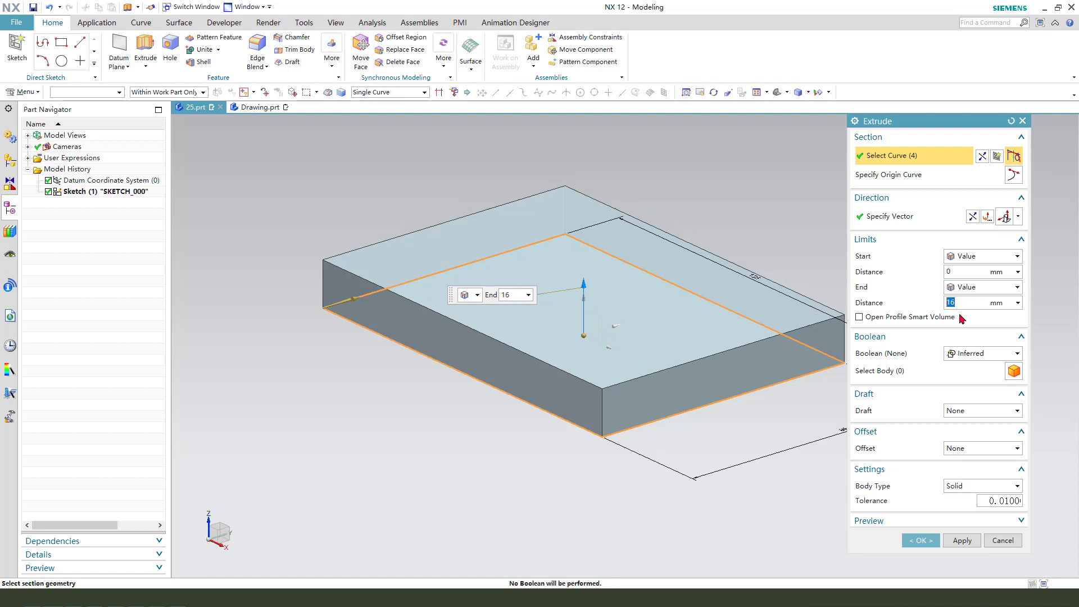
{"action": "middle_click", "coordinate": [773, 400]}
- Round the four vertical corner edges of the block with a 12 mm Edge Blend
{"action": "scroll", "coordinate": [357, 246], "scroll_direction": "down", "scroll_amount": 3}
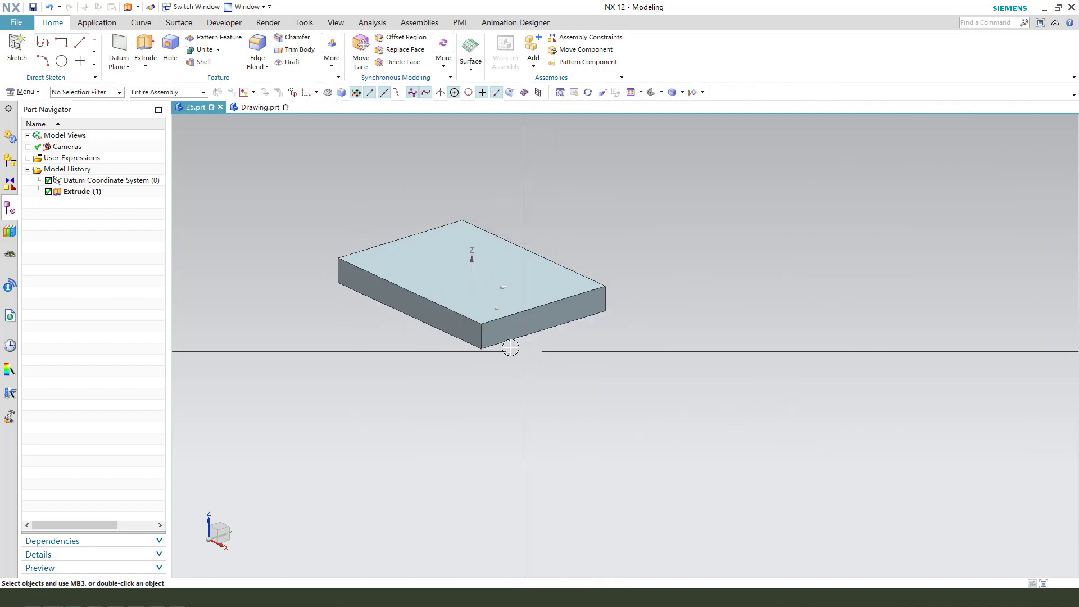
{"action": "scroll", "coordinate": [511, 348], "scroll_direction": "up", "scroll_amount": 1}
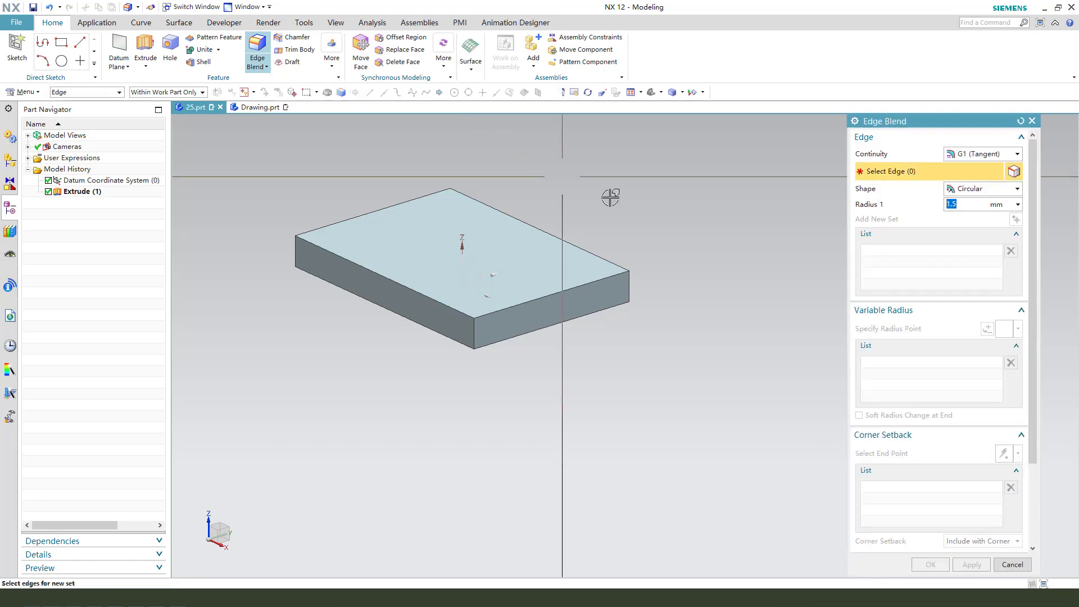
{"action": "left_click", "coordinate": [628, 286]}
{"action": "left_click", "coordinate": [296, 257]}
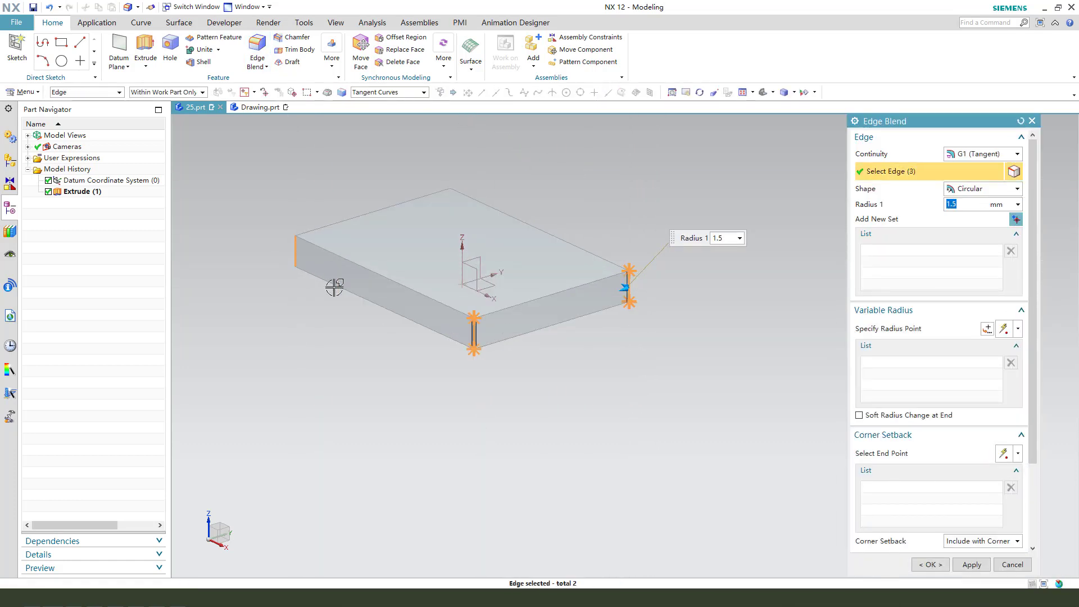
{"action": "middle_click_drag", "start_coordinate": [347, 293], "coordinate": [483, 328]}
{"action": "left_click", "coordinate": [415, 221]}
{"action": "middle_click_drag", "start_coordinate": [576, 362], "coordinate": [444, 388]}
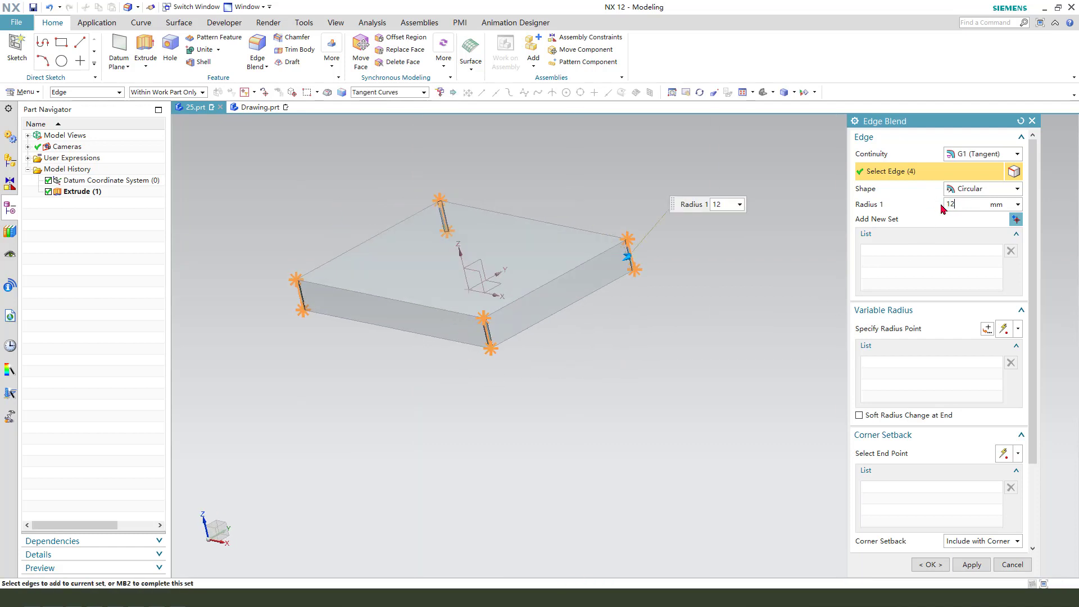
{"action": "key", "text": "Return"}
{"action": "middle_click", "coordinate": [635, 303]}
{"action": "middle_click", "coordinate": [659, 311]}
- Shell the block with a 6.6 mm wall, removing the top and bottom faces to leave an open frame
{"action": "middle_click_drag", "start_coordinate": [659, 315], "coordinate": [619, 204]}
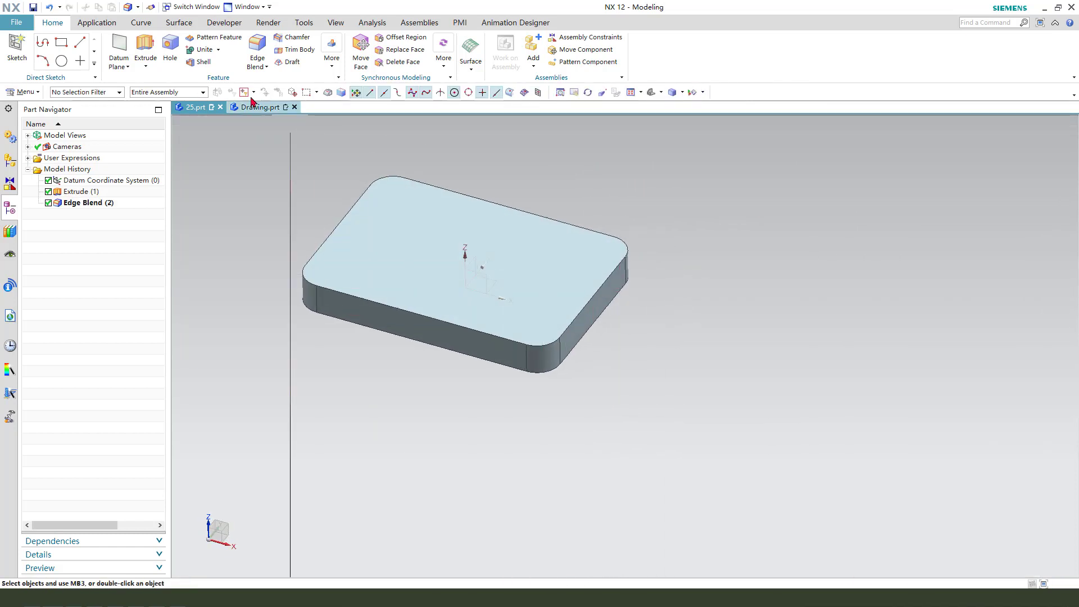
{"action": "left_click", "coordinate": [201, 62]}
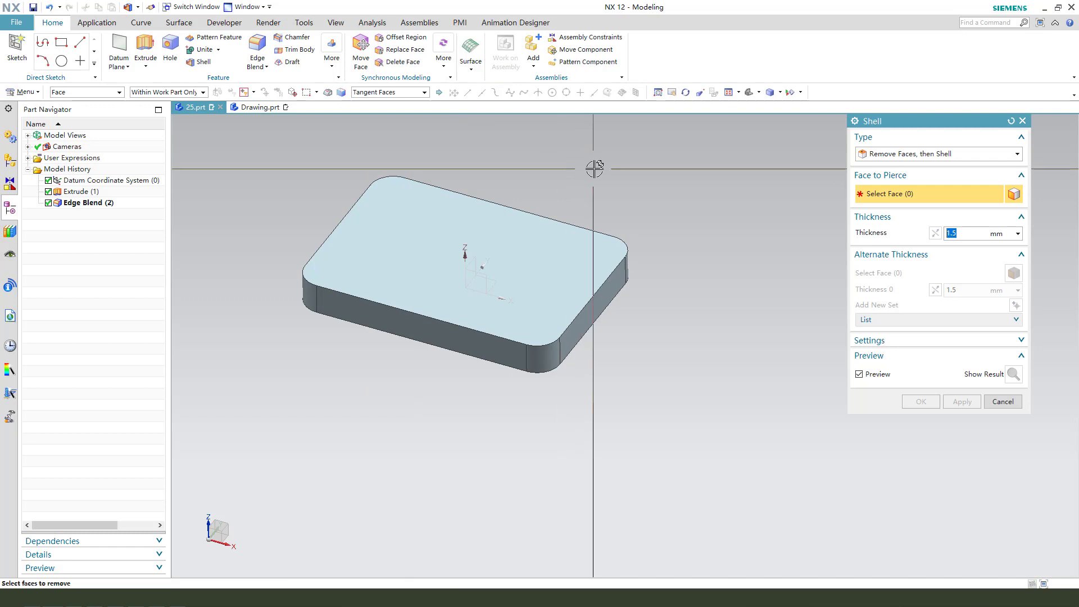
{"action": "left_click", "coordinate": [472, 234]}
{"action": "middle_click_drag", "start_coordinate": [478, 242], "coordinate": [546, 281]}
{"action": "left_click", "coordinate": [543, 288]}
{"action": "middle_click_drag", "start_coordinate": [659, 316], "coordinate": [668, 378]}
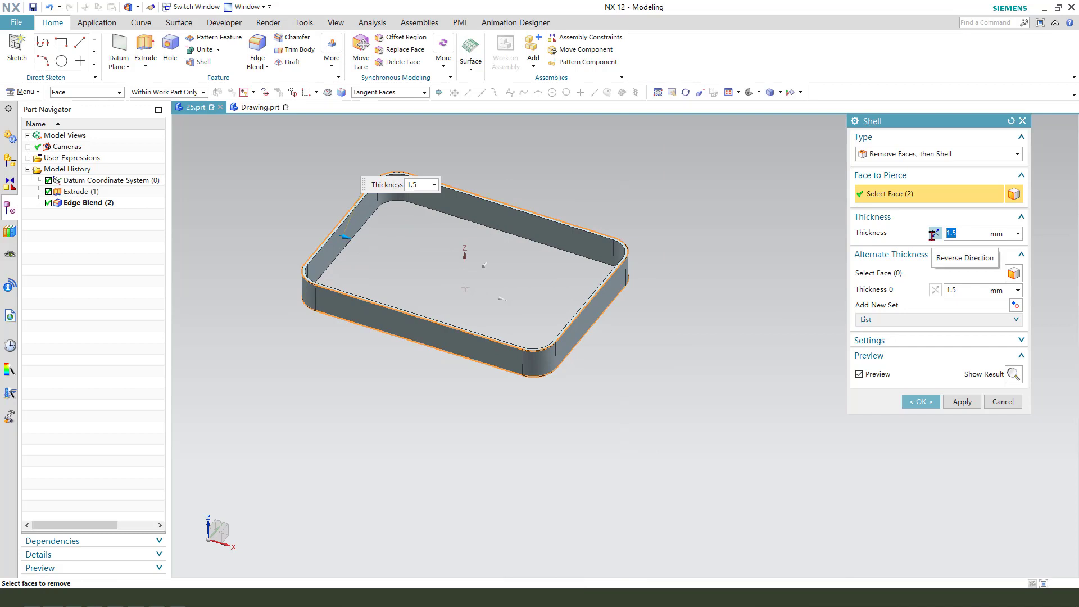
{"action": "type", "text": "6.6"}
{"action": "key", "text": "Return"}
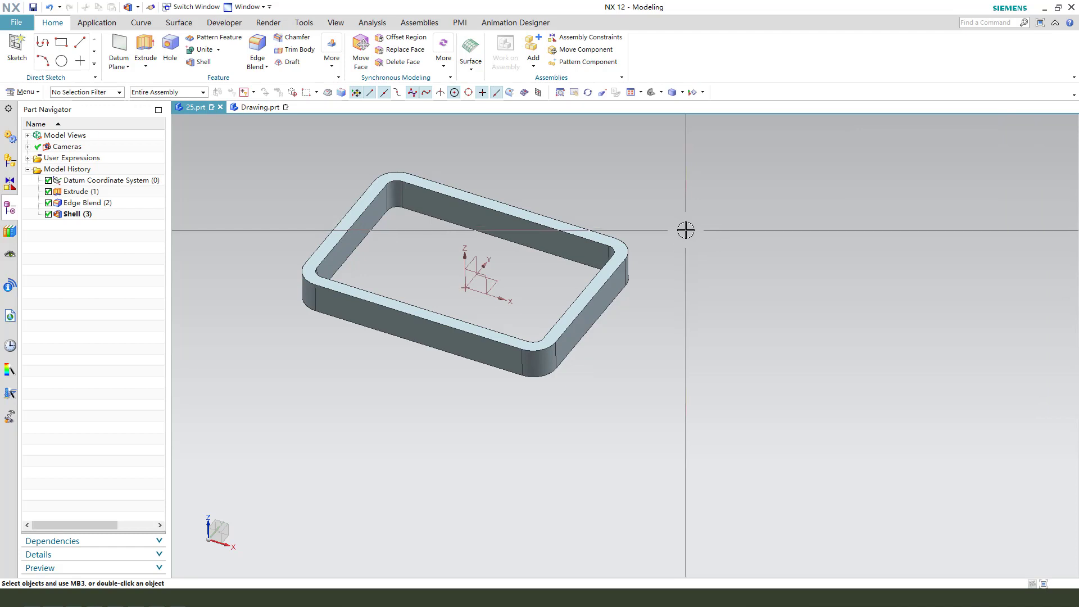
- Check the rim's rounded profile in the reference drawing, and set up a three-face Face Blend with the Tangent Faces selection rule
{"action": "middle_click_drag", "start_coordinate": [694, 299], "coordinate": [656, 303]}
{"action": "left_click", "coordinate": [256, 109]}
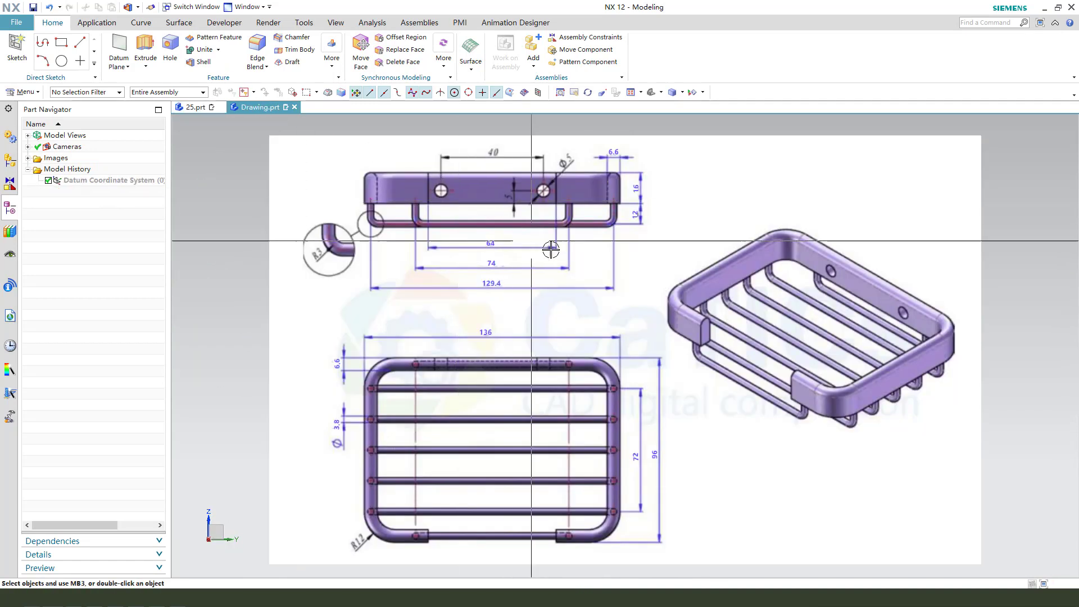
{"action": "left_click", "coordinate": [608, 181]}
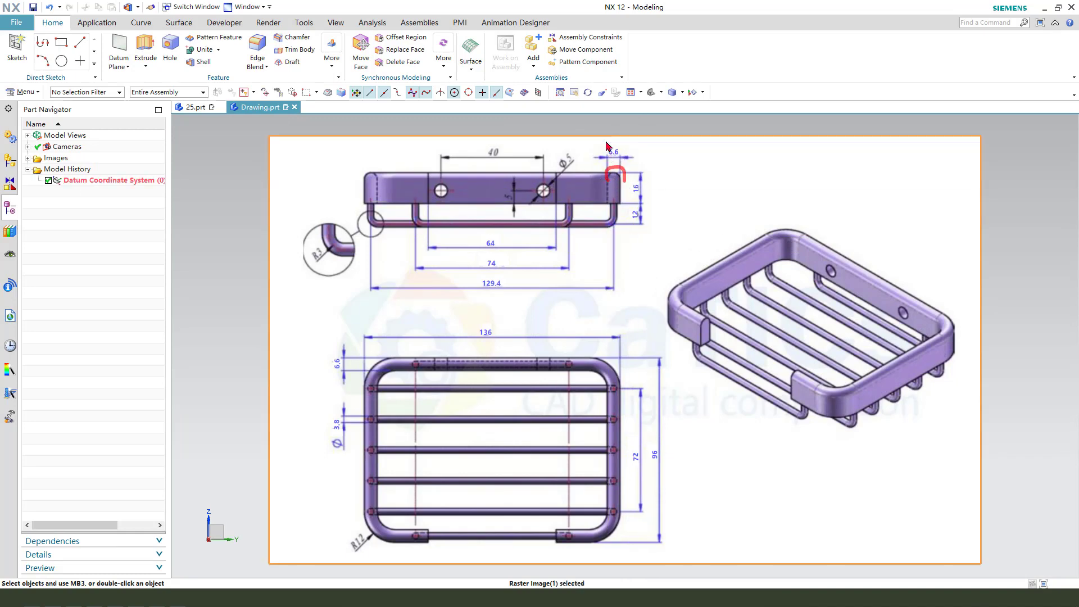
{"action": "left_click", "coordinate": [197, 109]}
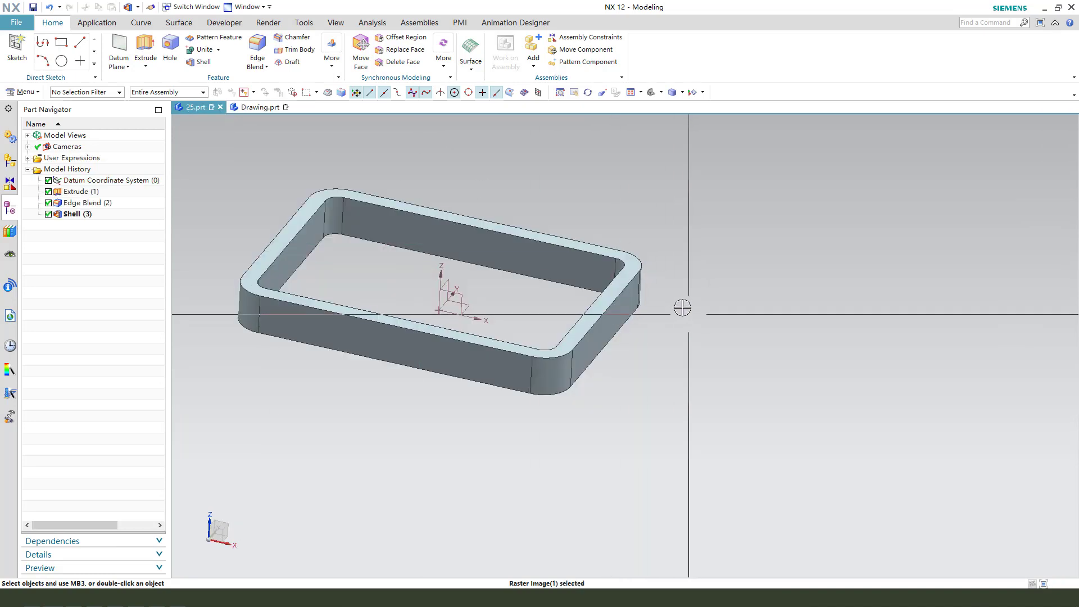
{"action": "middle_click_drag", "start_coordinate": [588, 211], "coordinate": [688, 314]}
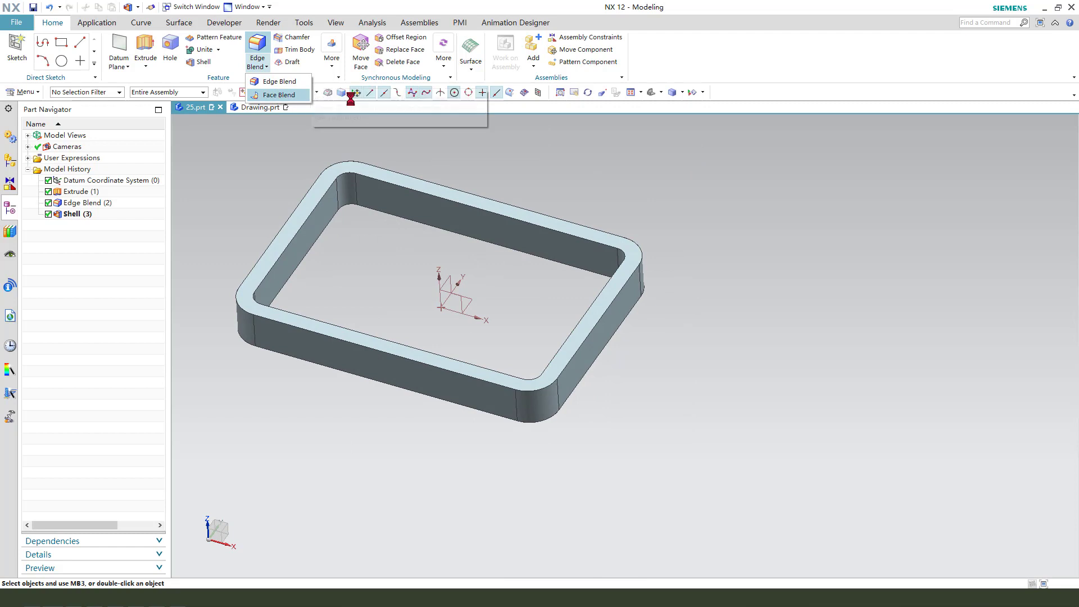
{"action": "left_click", "coordinate": [278, 95]}
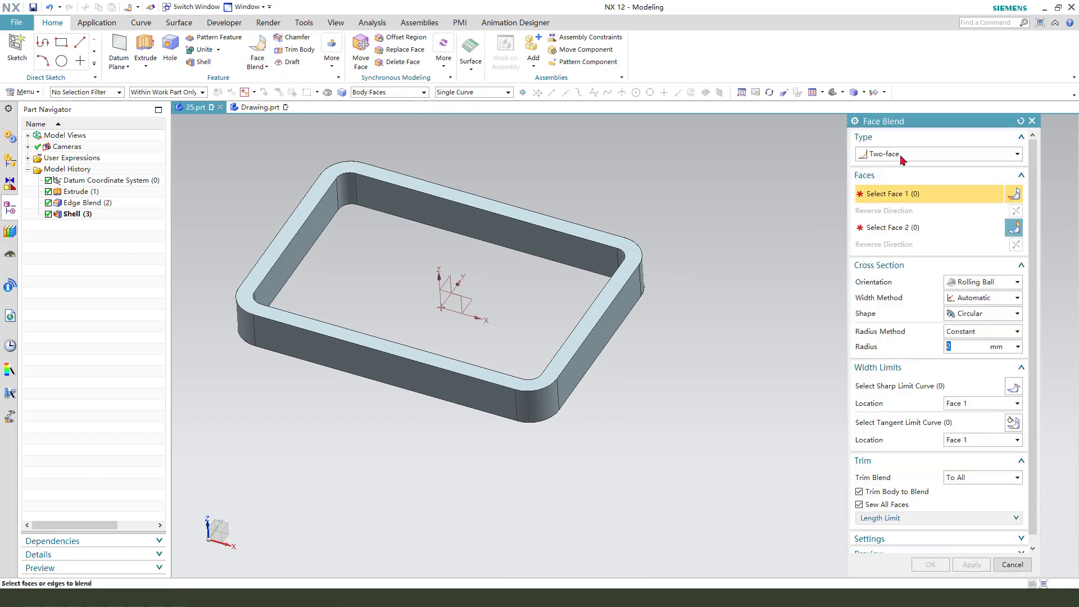
{"action": "left_click", "coordinate": [901, 155]}
{"action": "left_click", "coordinate": [894, 180]}
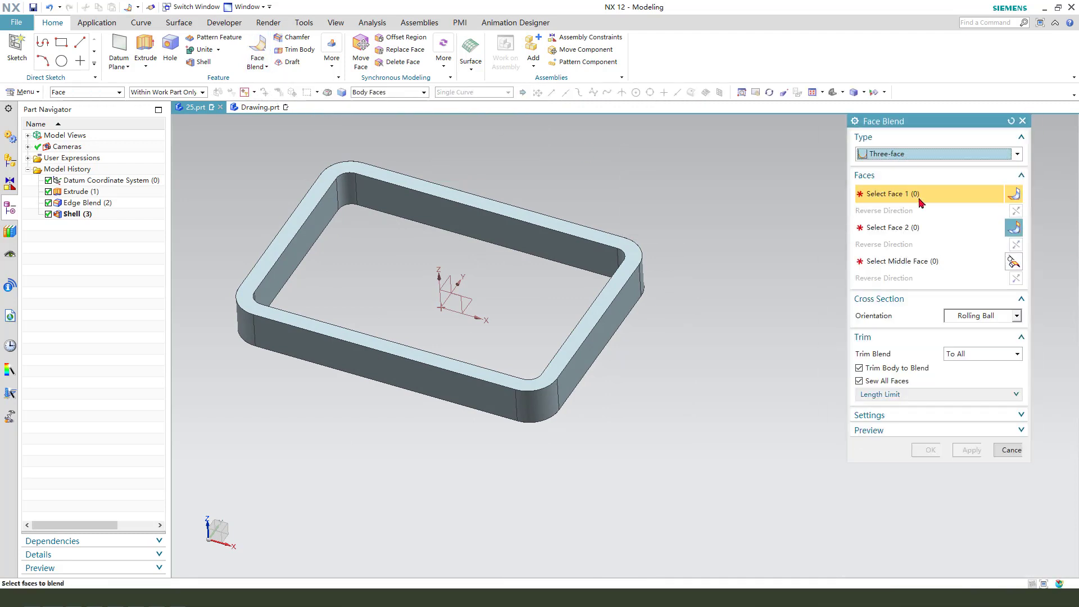
{"action": "mouse_move", "coordinate": [698, 315]}
{"action": "middle_mouse_down"}
{"action": "mouse_move", "coordinate": [711, 289]}
{"action": "mouse_move", "coordinate": [710, 304]}
{"action": "middle_mouse_up"}
{"action": "scroll", "coordinate": [576, 308], "scroll_direction": "up", "scroll_amount": 1}
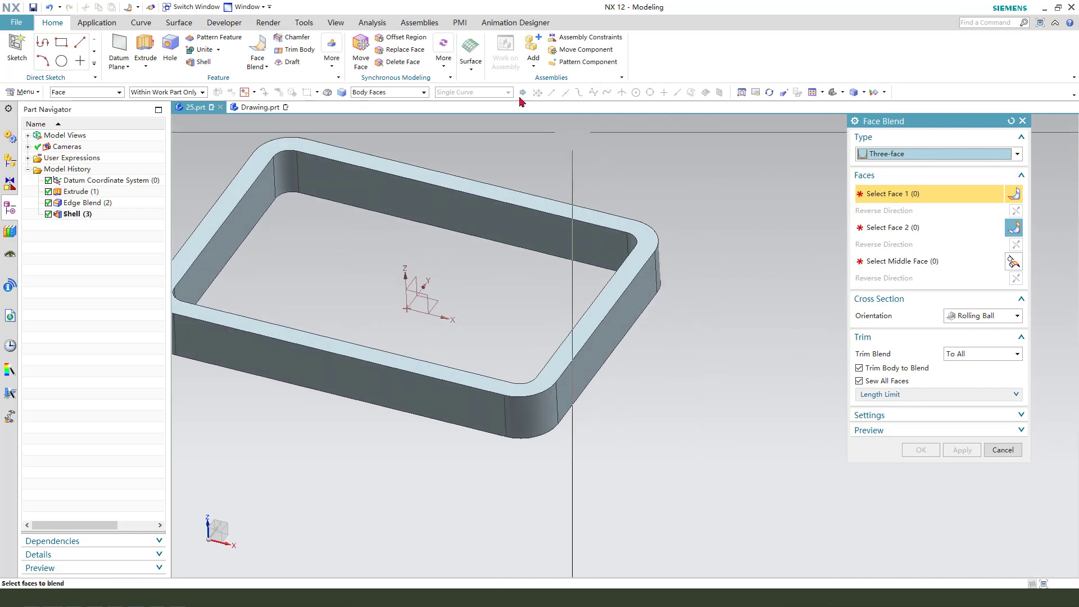
{"action": "left_click", "coordinate": [371, 93]}
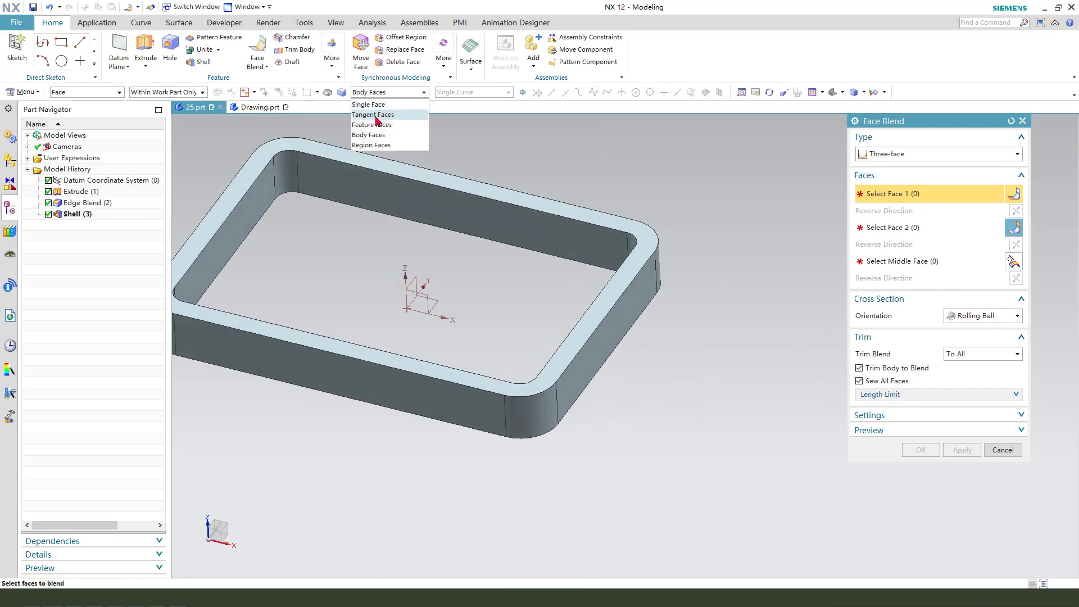
{"action": "left_click", "coordinate": [377, 117]}
- Fully round the frame's upper rim, using the outer walls as face 1, inner walls as face 2 and the top as middle face
{"action": "scroll", "coordinate": [651, 182], "scroll_direction": "down", "scroll_amount": 1}
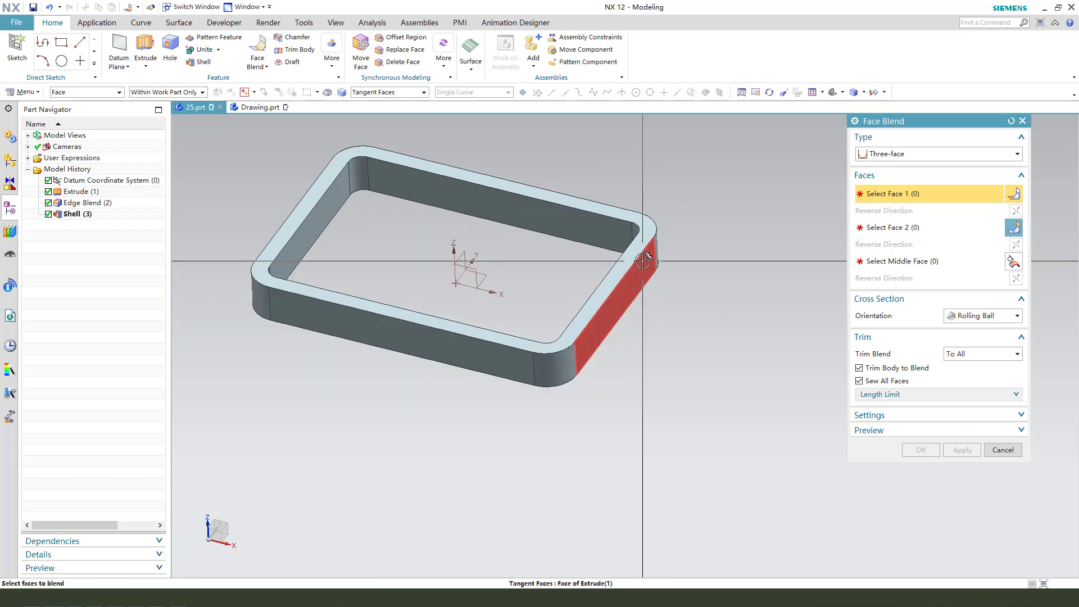
{"action": "left_click", "coordinate": [643, 261]}
{"action": "left_click", "coordinate": [891, 234]}
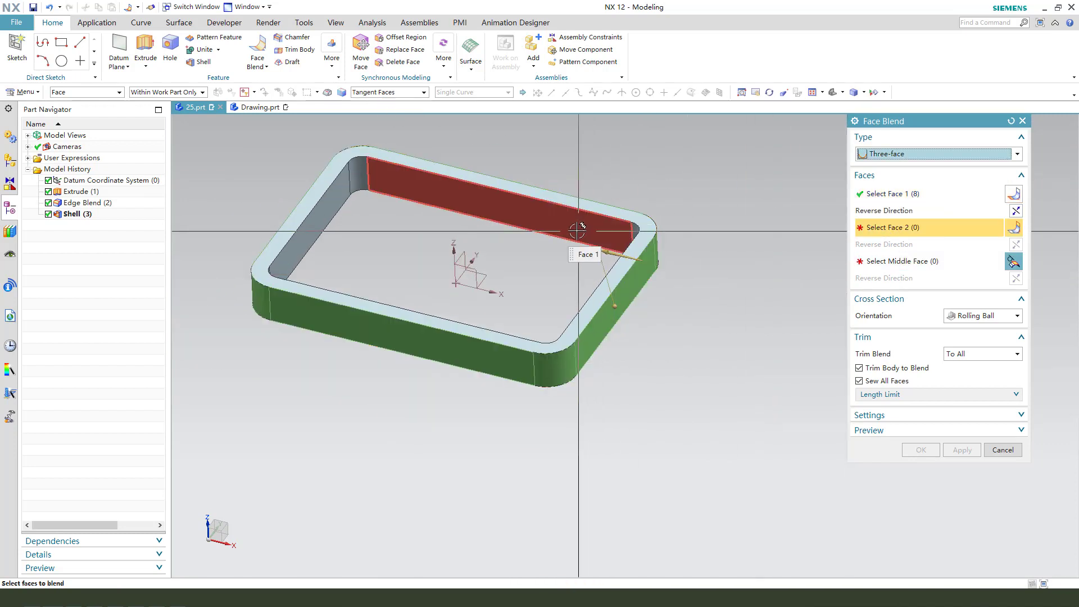
{"action": "left_click", "coordinate": [560, 225]}
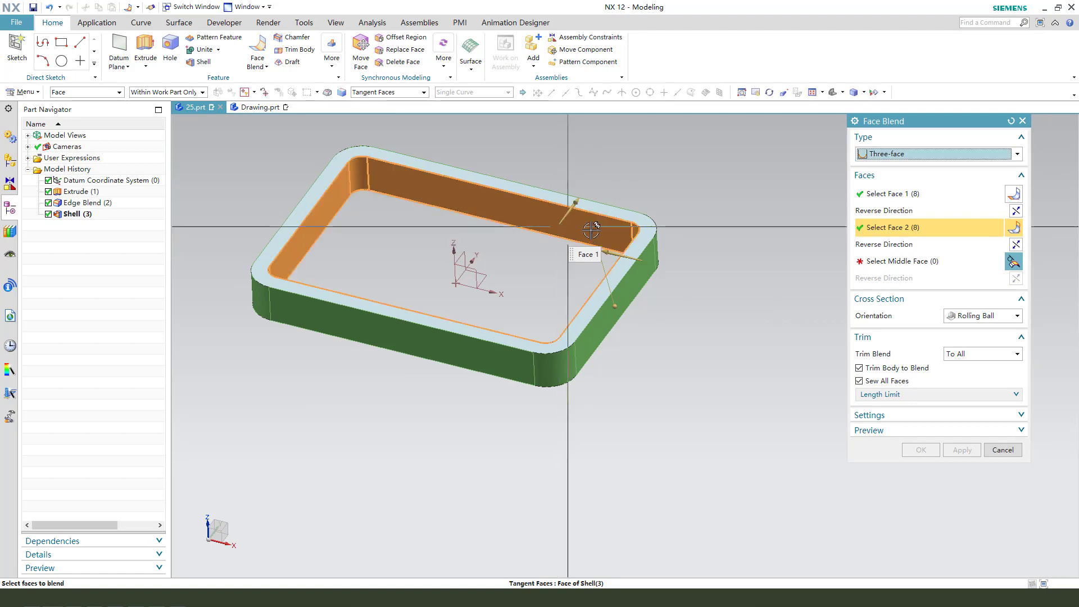
{"action": "scroll", "coordinate": [649, 263], "scroll_direction": "up", "scroll_amount": 3}
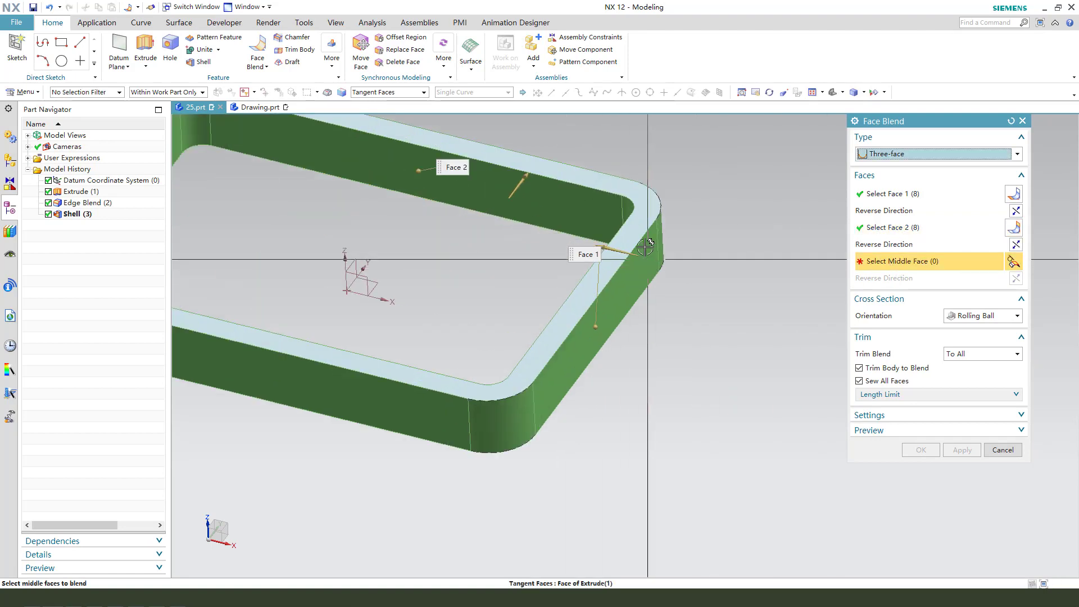
{"action": "left_click", "coordinate": [641, 200]}
{"action": "scroll", "coordinate": [674, 274], "scroll_direction": "down", "scroll_amount": 3}
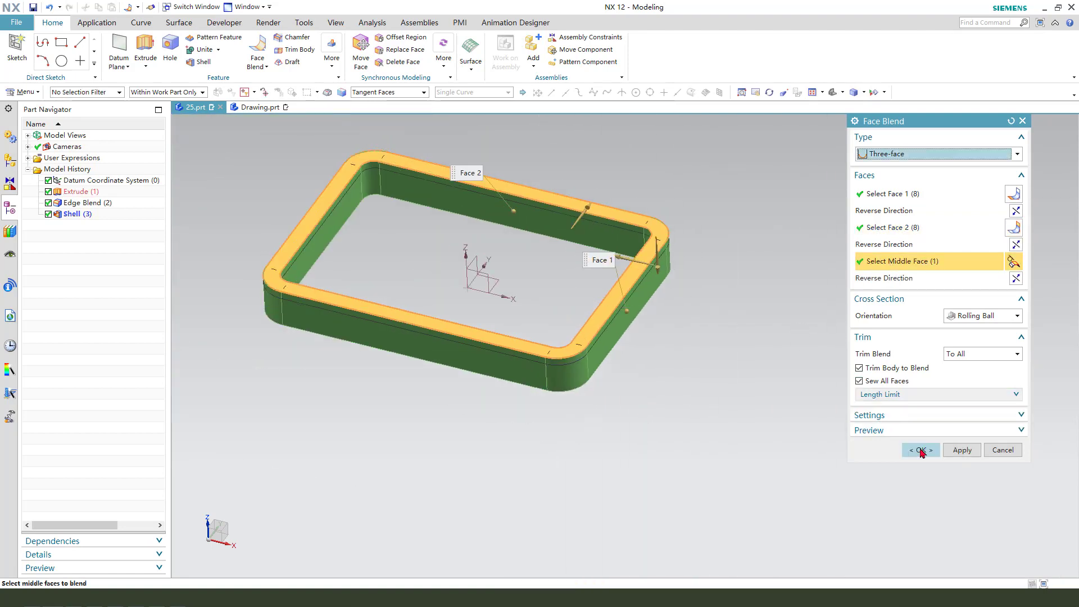
{"action": "left_click", "coordinate": [922, 450]}
{"action": "middle_click_drag", "start_coordinate": [711, 338], "coordinate": [670, 319]}
- Consult the drawing's wire layout, and create a datum plane offset 72/2 mm from the XZ plane
{"action": "left_click", "coordinate": [260, 107]}
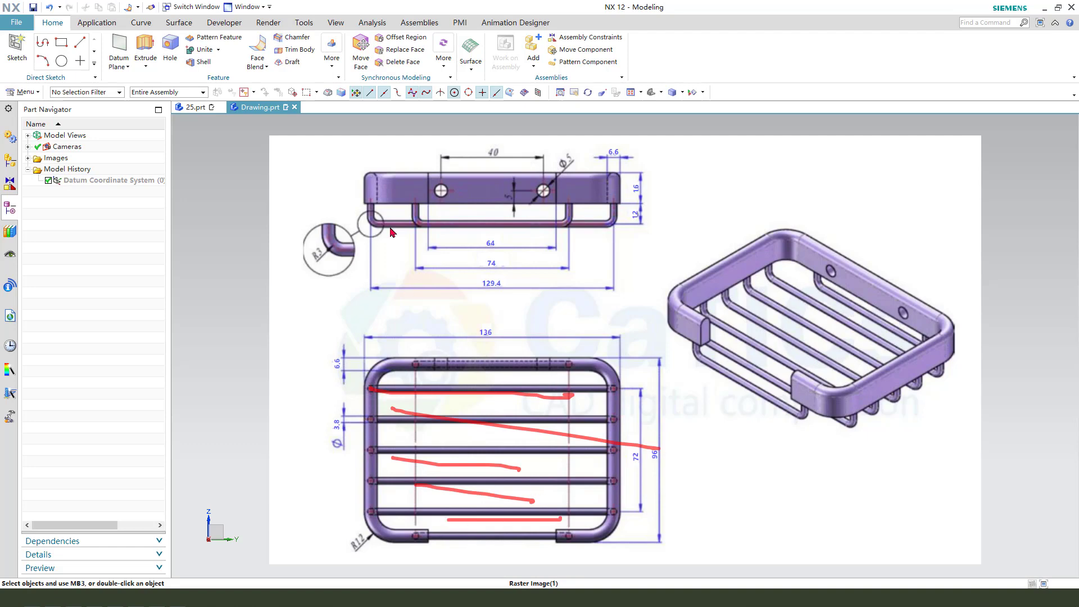
{"action": "left_click", "coordinate": [204, 107]}
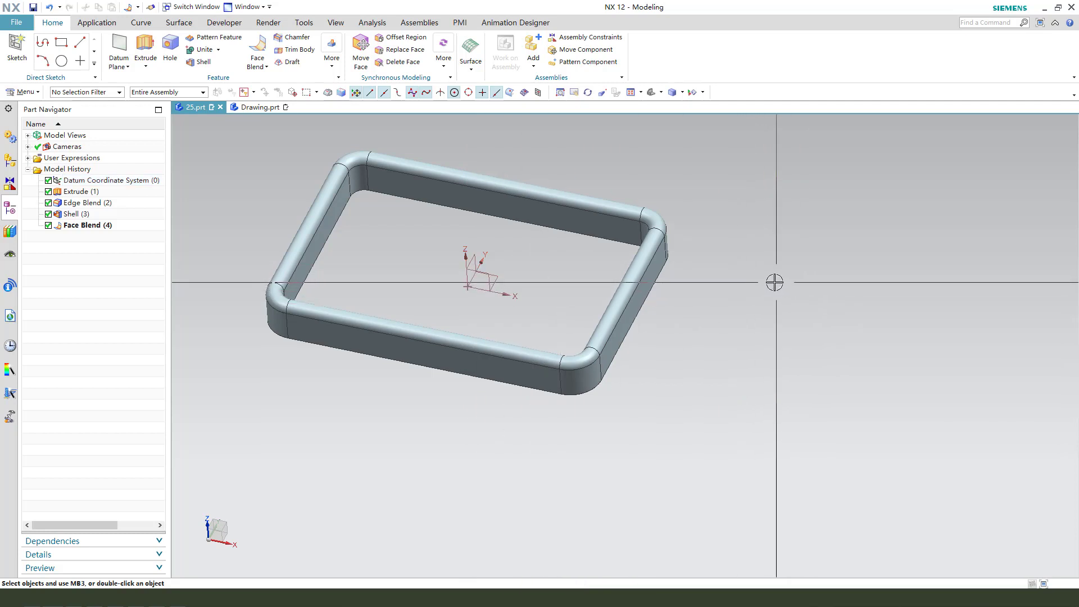
{"action": "middle_click_drag", "start_coordinate": [423, 231], "coordinate": [421, 244]}
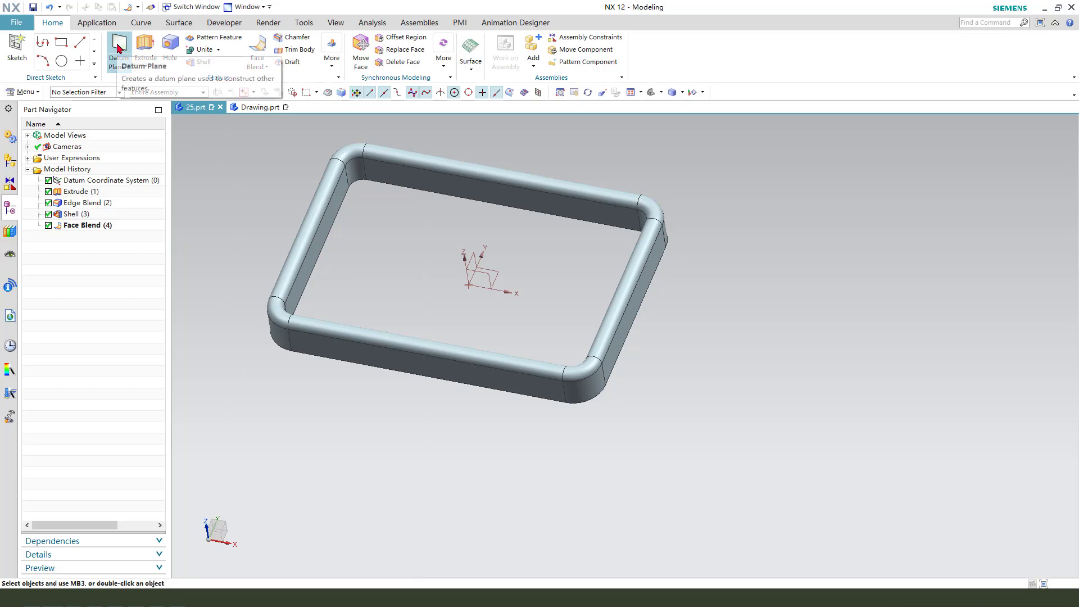
{"action": "left_click", "coordinate": [490, 277]}
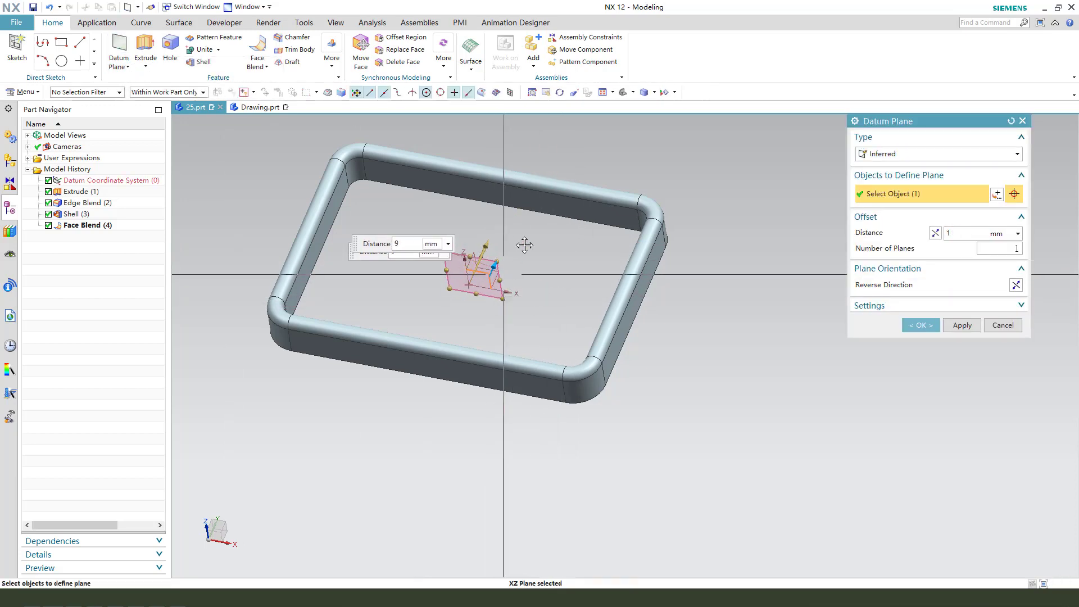
{"action": "left_click_drag", "start_coordinate": [527, 248], "coordinate": [529, 241]}
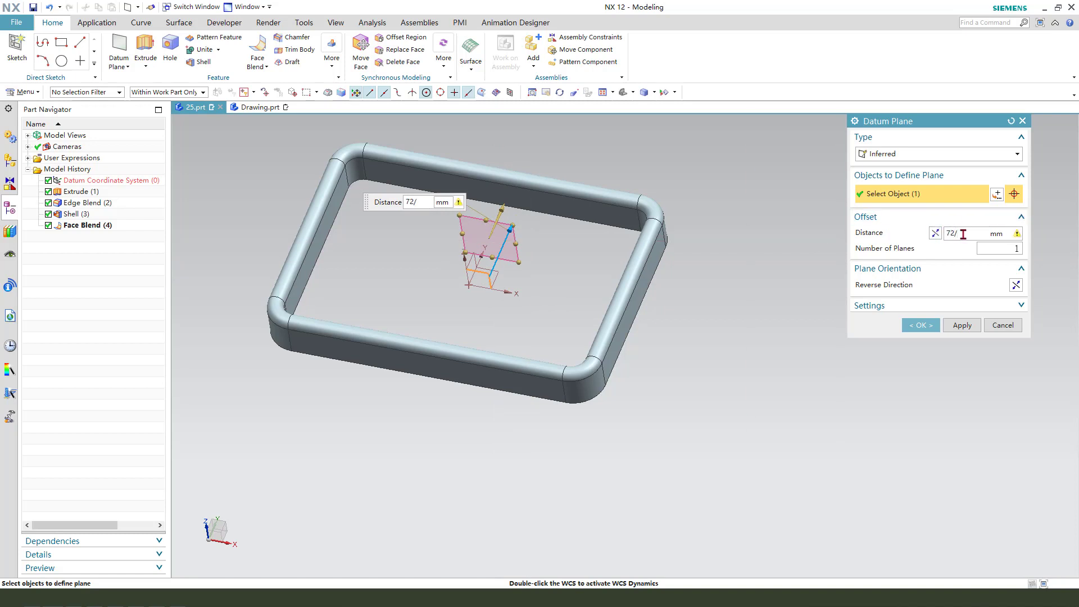
{"action": "type", "text": "2"}
{"action": "key", "text": "Return"}
{"action": "left_click", "coordinate": [925, 331]}
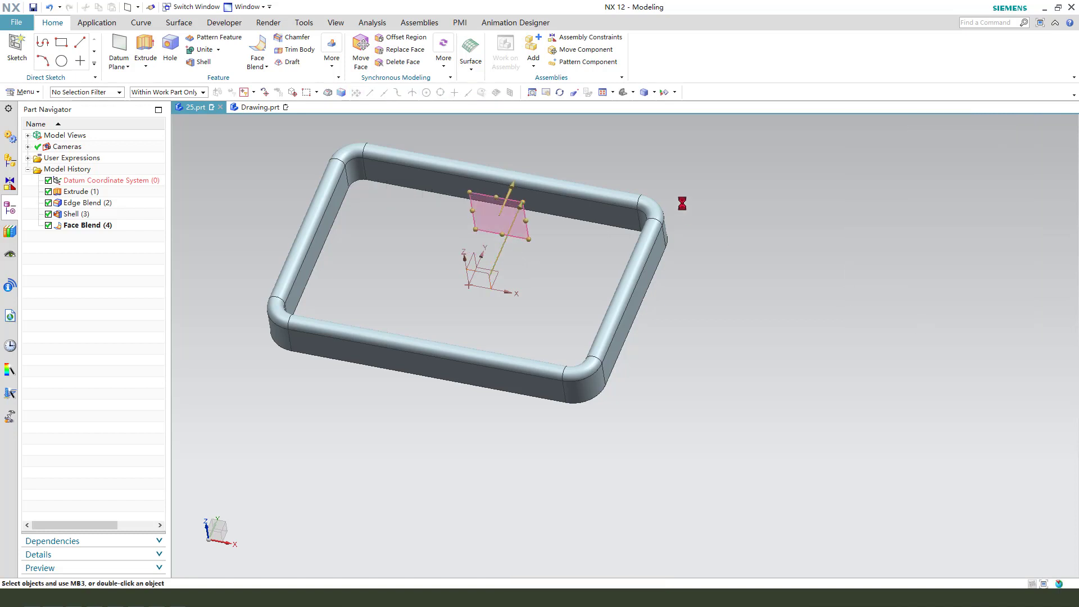
- Start an extrude section sketch on the new datum plane and draw a three-line U profile about 128 mm wide and 30 mm deep, open toward the frame
{"action": "scroll", "coordinate": [518, 212], "scroll_direction": "up", "scroll_amount": 2}
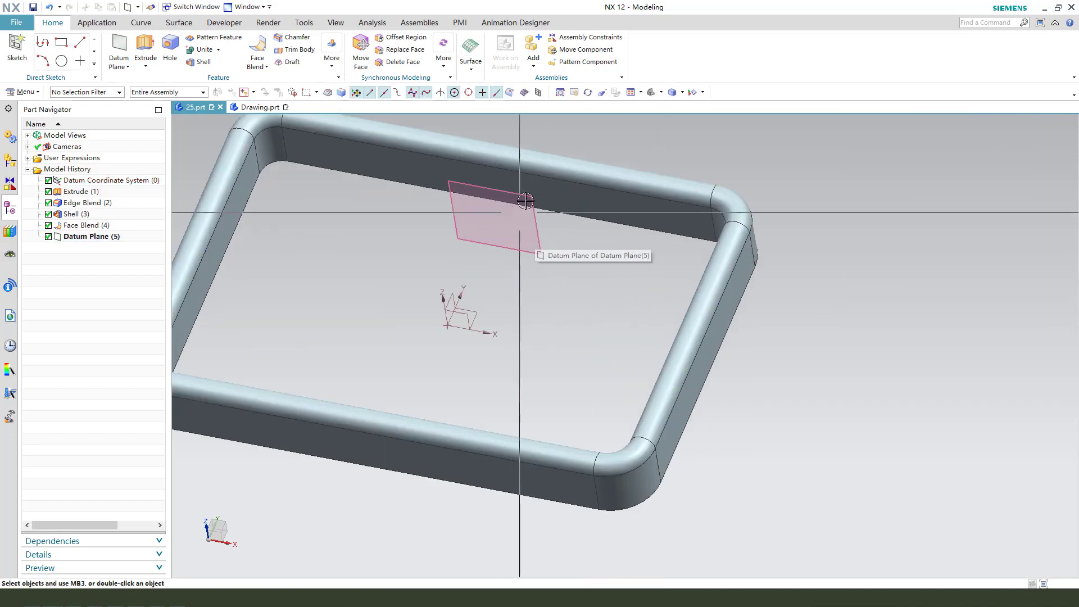
{"action": "scroll", "coordinate": [525, 256], "scroll_direction": "down", "scroll_amount": 3}
{"action": "middle_click_drag", "start_coordinate": [525, 258], "coordinate": [536, 264]}
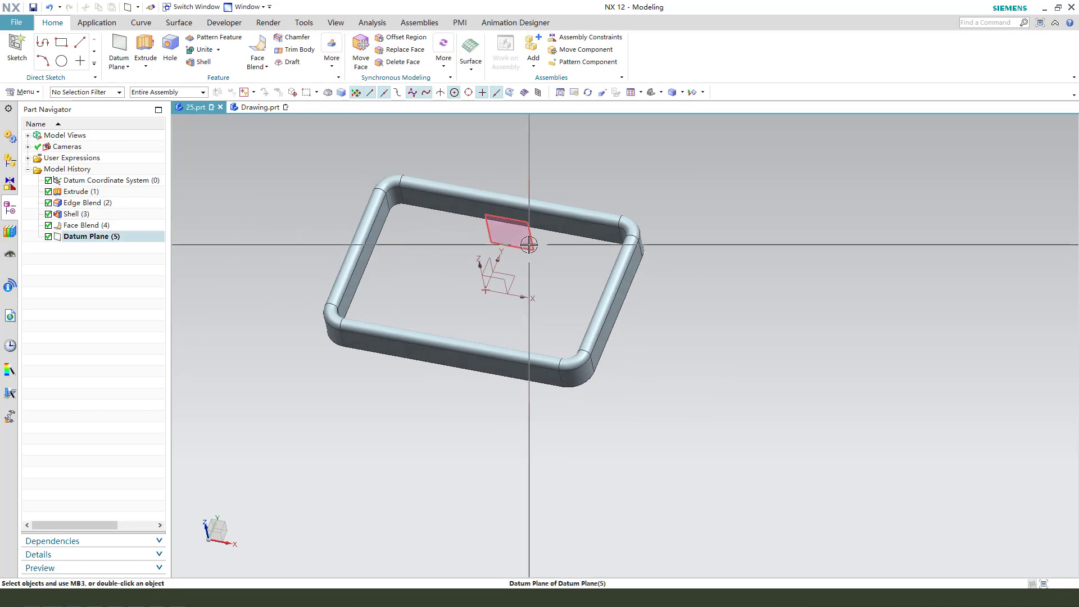
{"action": "left_click", "coordinate": [148, 51]}
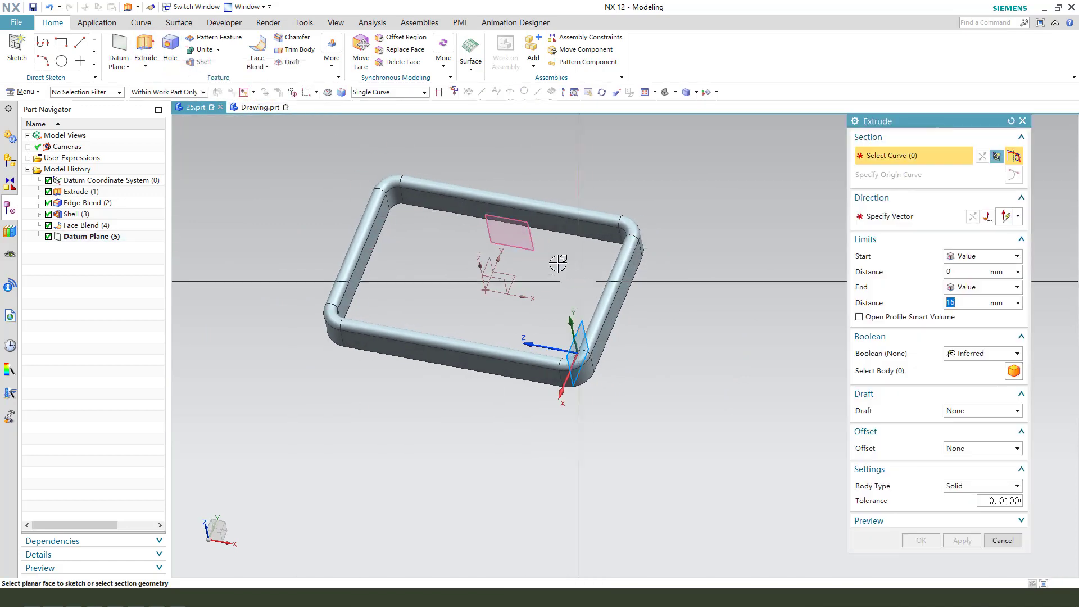
{"action": "left_click", "coordinate": [533, 252]}
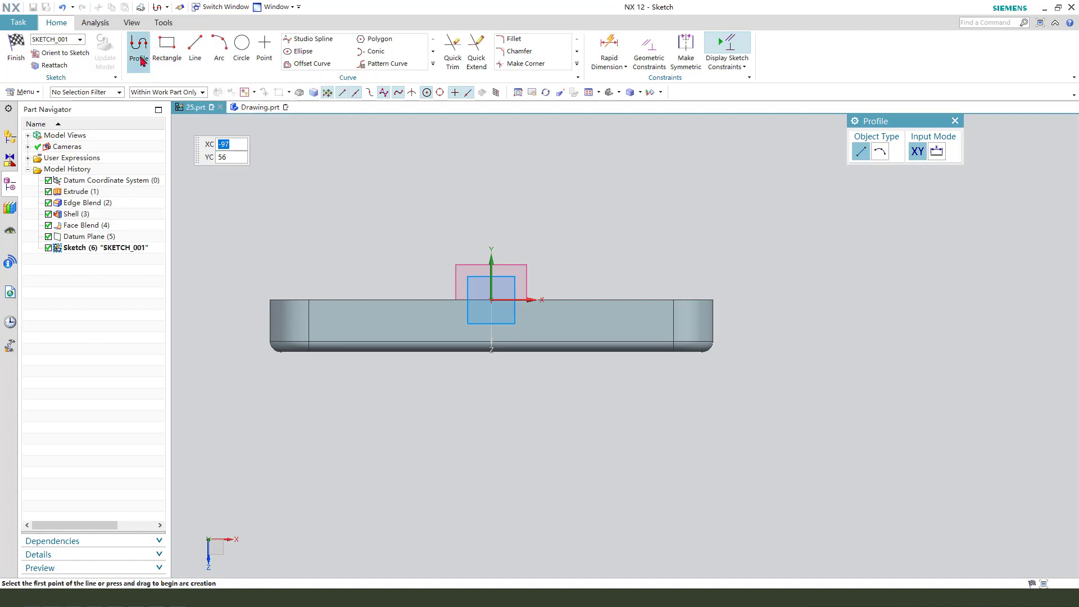
{"action": "left_click", "coordinate": [280, 282]}
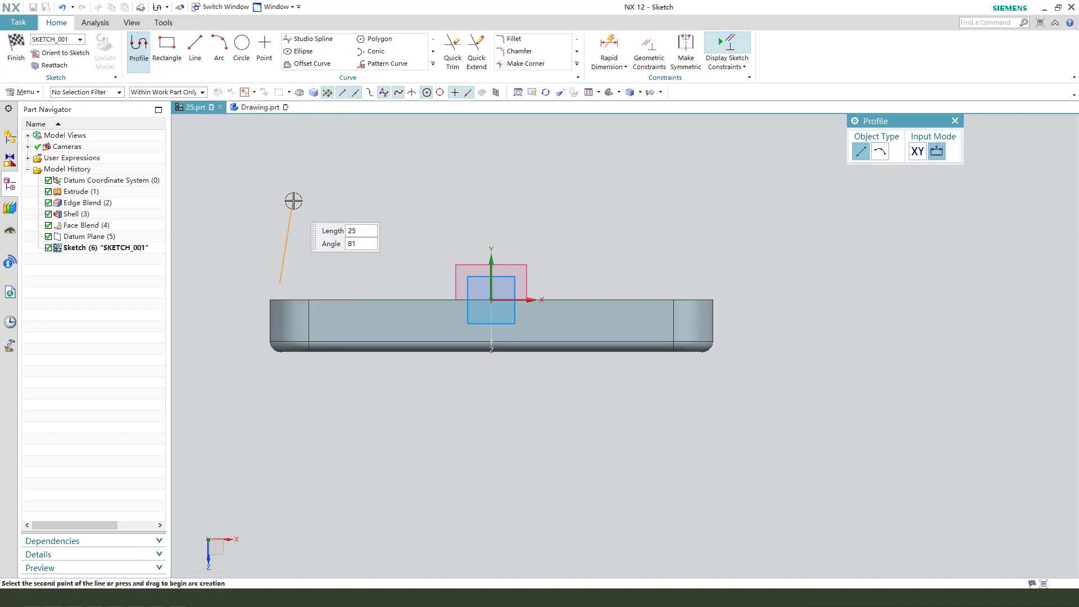
{"action": "left_click", "coordinate": [280, 185]}
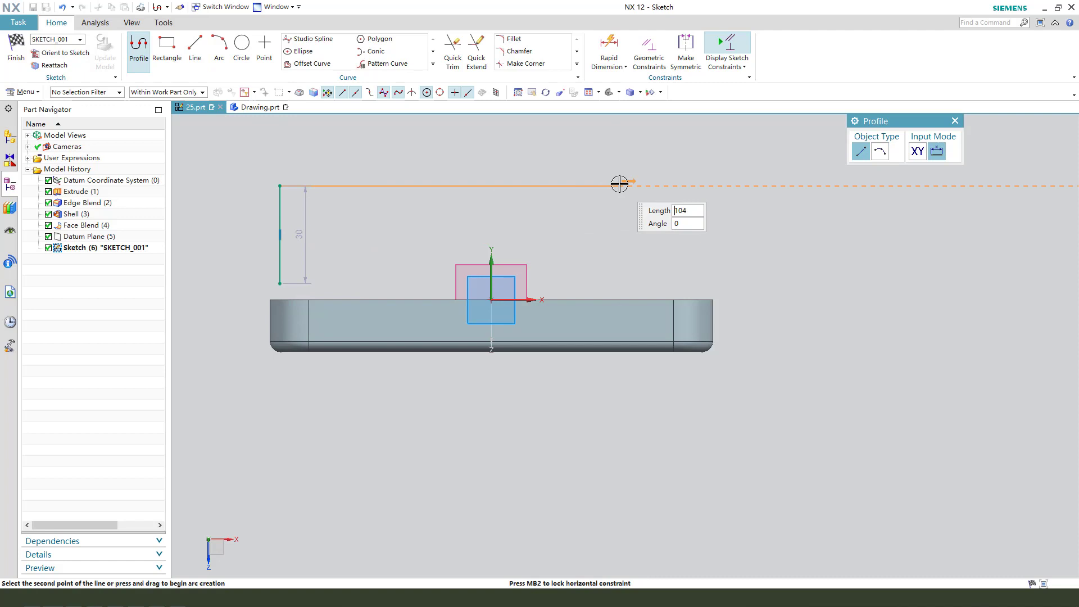
{"action": "left_click", "coordinate": [697, 186]}
{"action": "left_click", "coordinate": [697, 283]}
{"action": "key", "text": "Escape"}
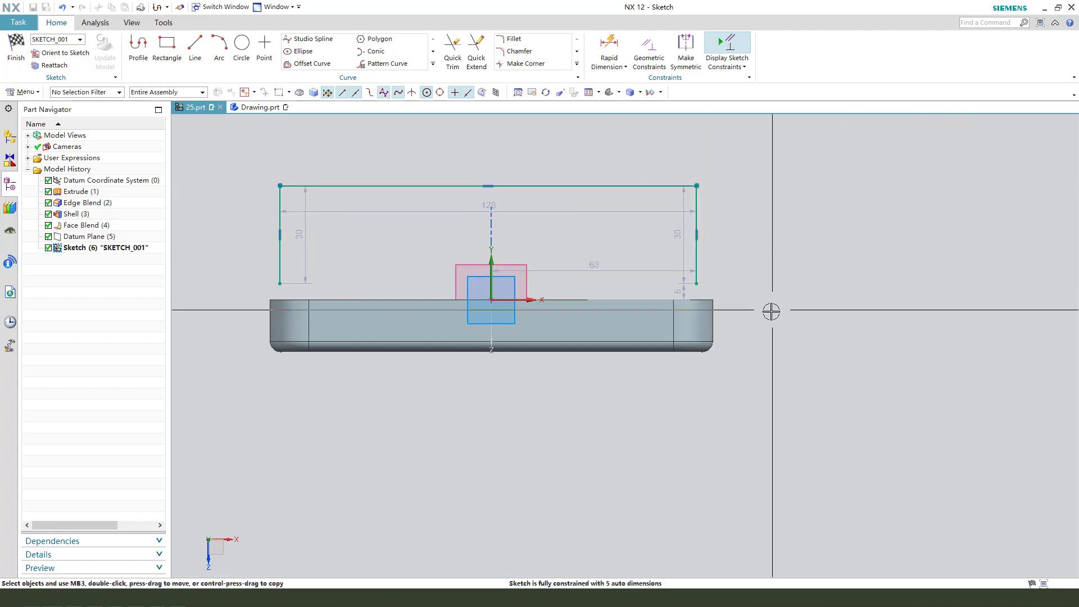
- Add the intersection curve of the frame's flat bottom face with the sketch plane and convert it to a reference line
{"action": "middle_click_drag", "start_coordinate": [770, 308], "coordinate": [761, 344]}
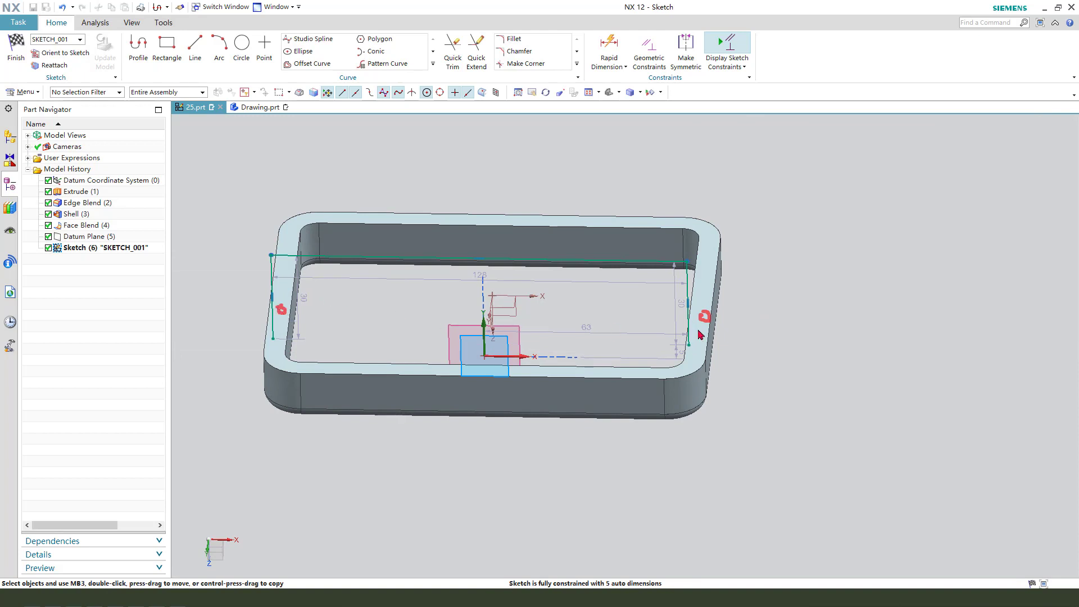
{"action": "middle_click_drag", "start_coordinate": [700, 336], "coordinate": [734, 323]}
{"action": "left_click", "coordinate": [434, 65]}
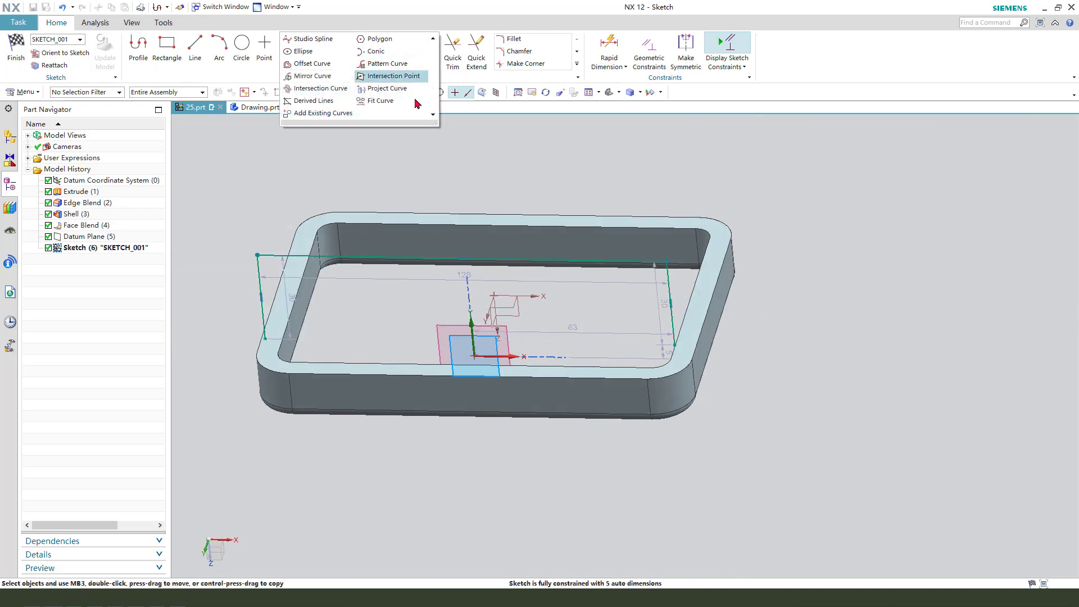
{"action": "left_click", "coordinate": [313, 90]}
{"action": "left_click", "coordinate": [715, 276]}
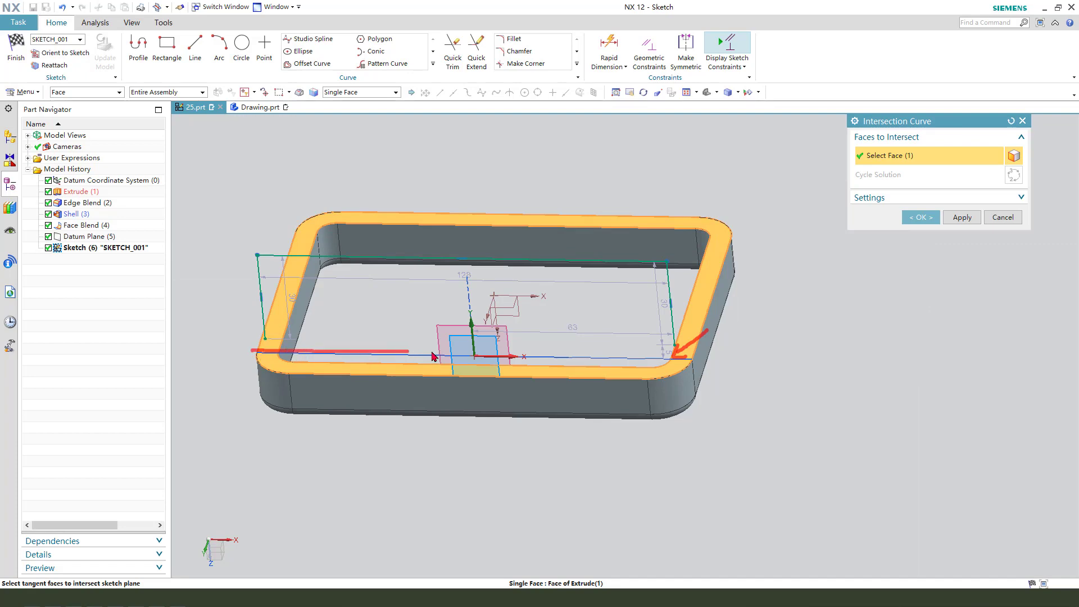
{"action": "left_click", "coordinate": [921, 217]}
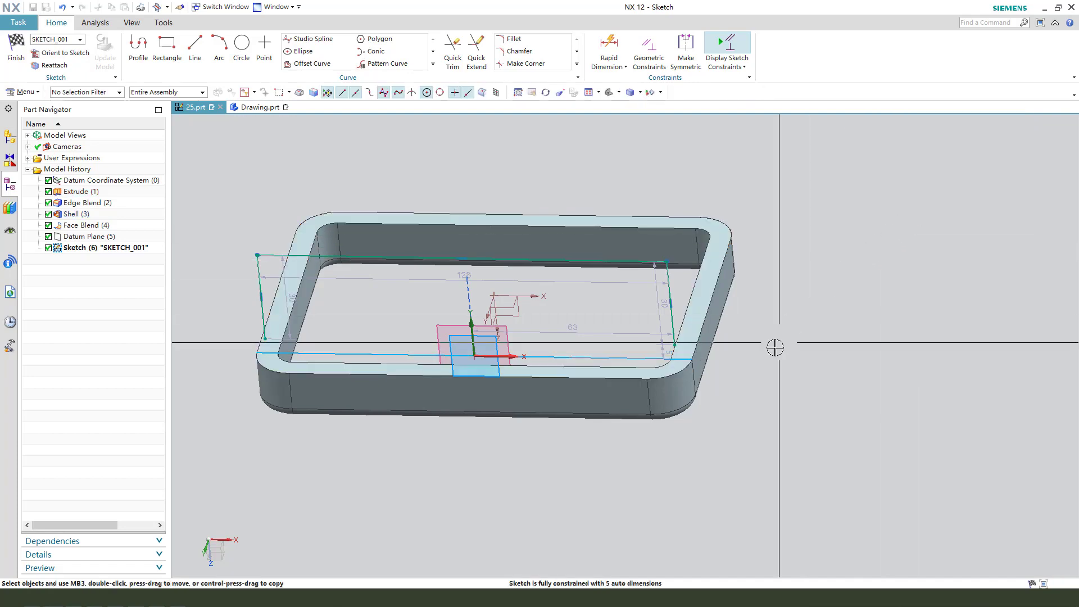
{"action": "mouse_move", "coordinate": [776, 344]}
{"action": "middle_mouse_down"}
{"action": "mouse_move", "coordinate": [803, 349]}
{"action": "mouse_move", "coordinate": [783, 342]}
{"action": "middle_mouse_up"}
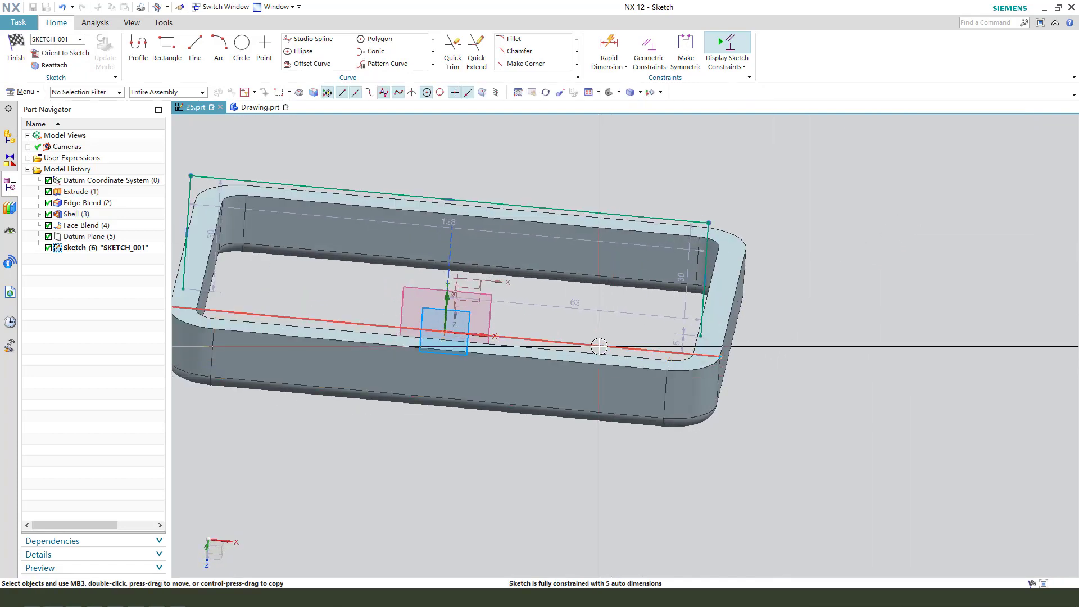
{"action": "left_click", "coordinate": [599, 344]}
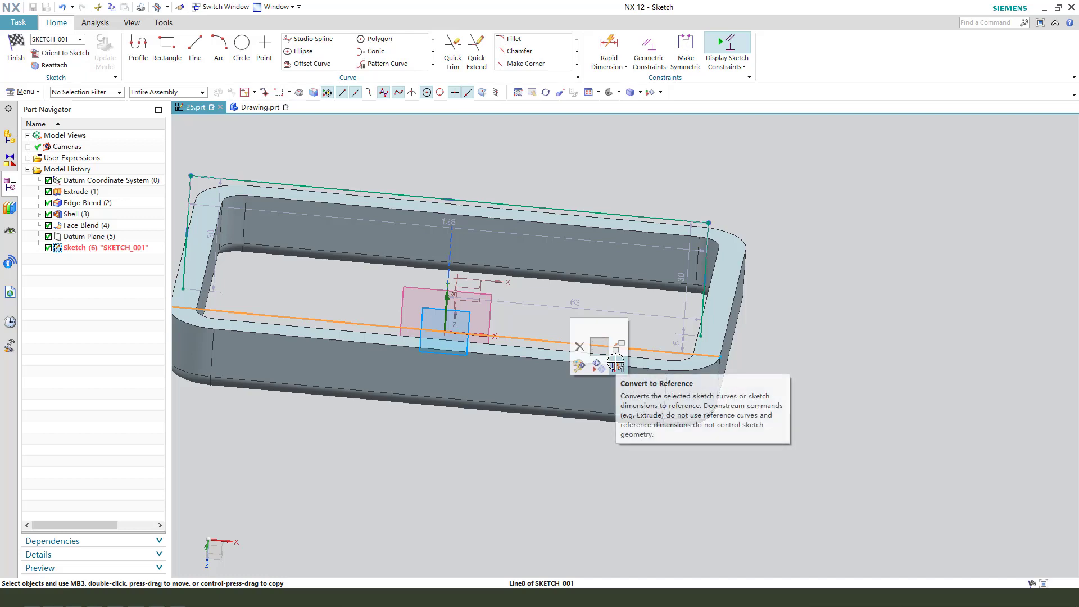
{"action": "left_click", "coordinate": [616, 362]}
- Constrain the free end of the U profile's right leg to lie on the reference line
{"action": "scroll", "coordinate": [613, 347], "scroll_direction": "down", "scroll_amount": 2}
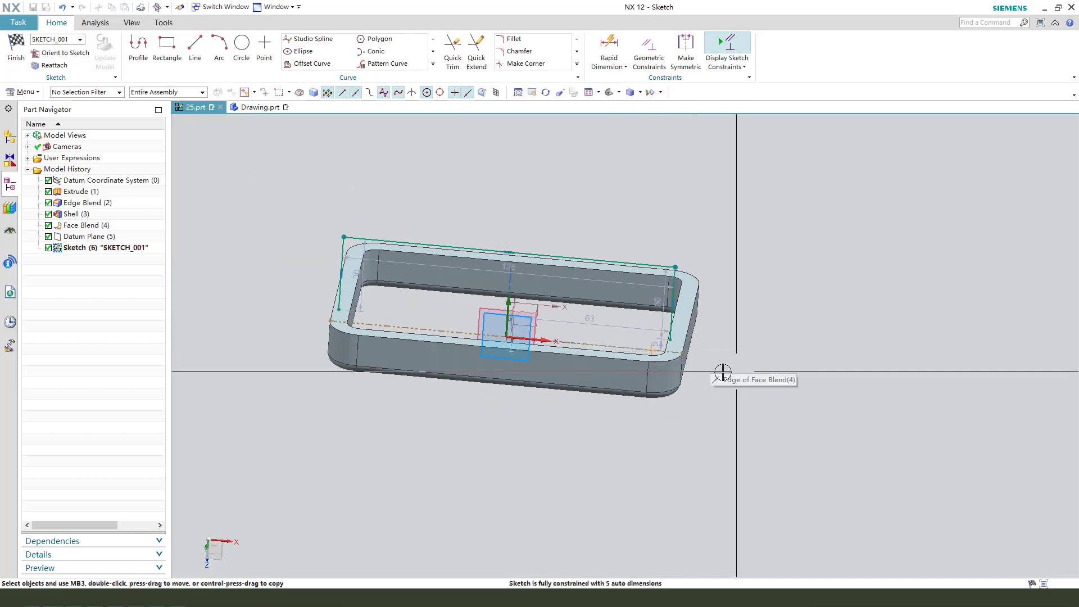
{"action": "scroll", "coordinate": [697, 369], "scroll_direction": "up", "scroll_amount": 3}
{"action": "middle_click_drag", "start_coordinate": [694, 366], "coordinate": [711, 337]}
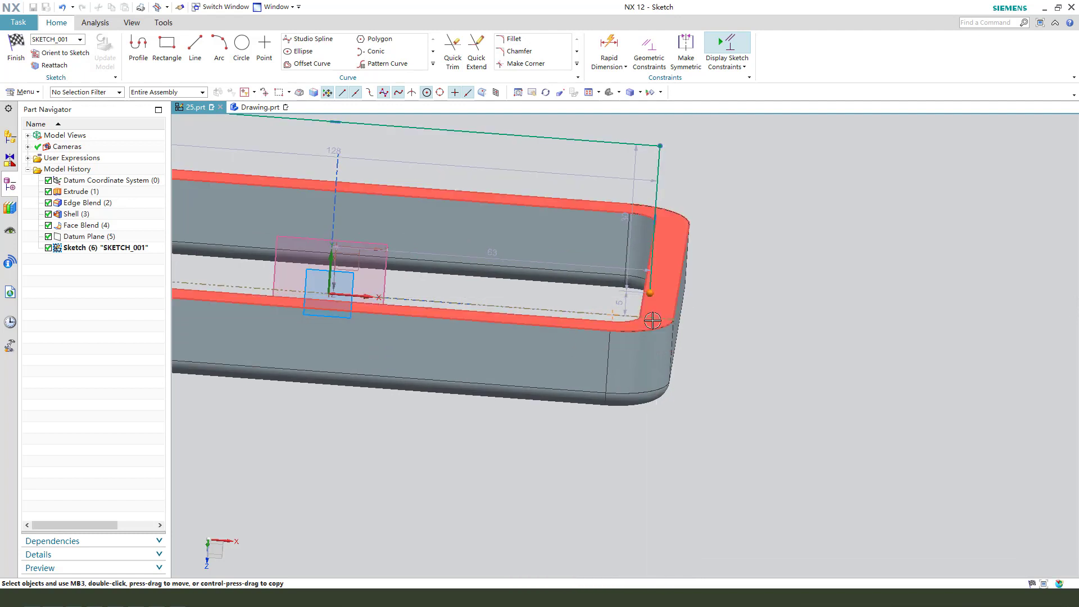
{"action": "left_click", "coordinate": [696, 285]}
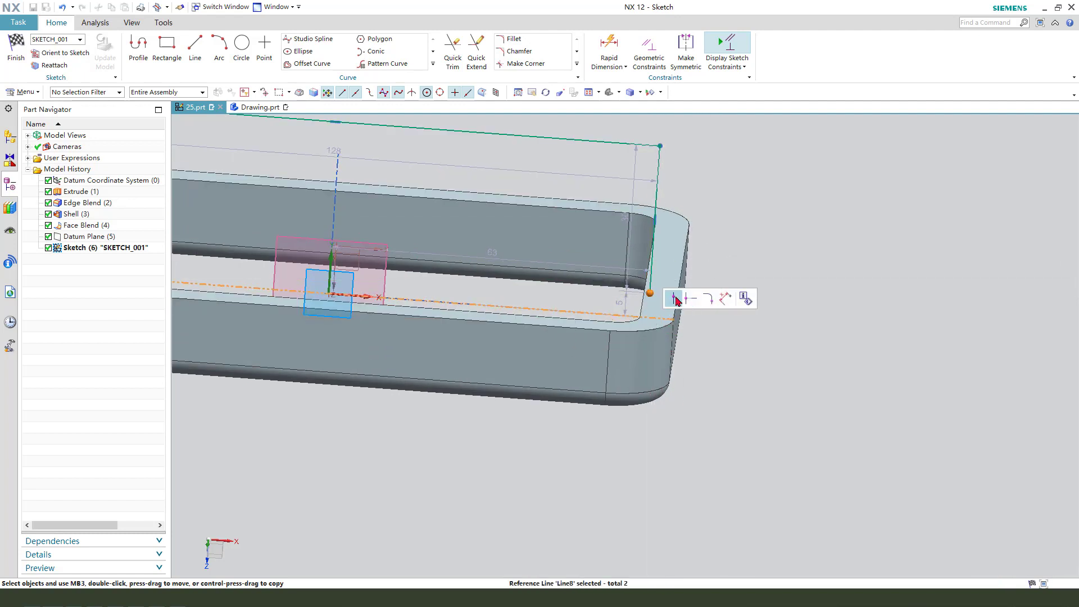
{"action": "left_click", "coordinate": [675, 299]}
- Dimension the horizontal distance between the right leg's lower end and the adjacent end of the reference line as 3.3 mm
{"action": "left_click", "coordinate": [675, 320]}
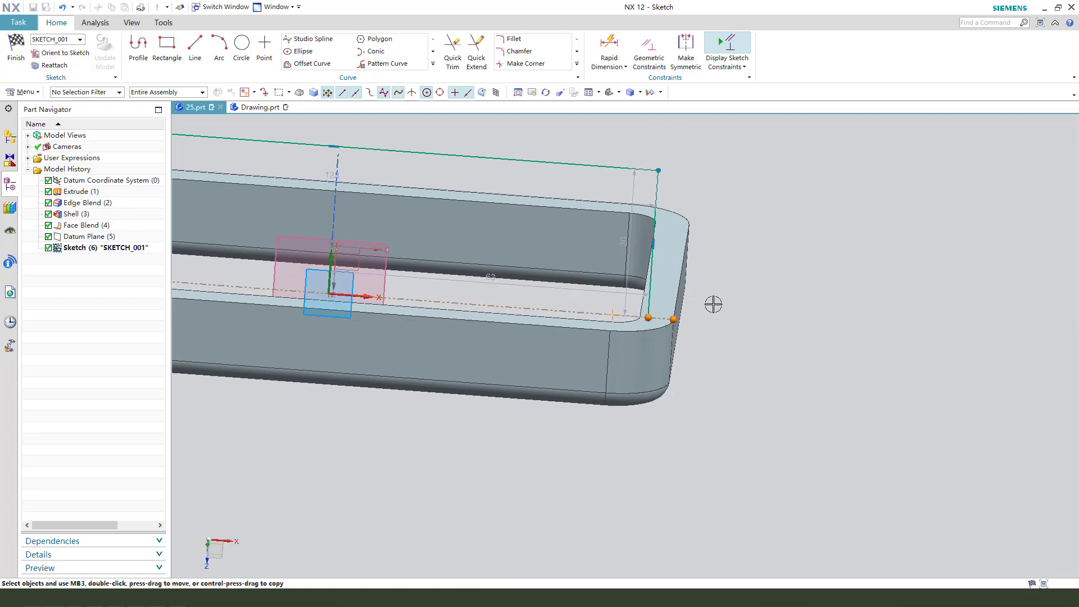
{"action": "left_click", "coordinate": [773, 304]}
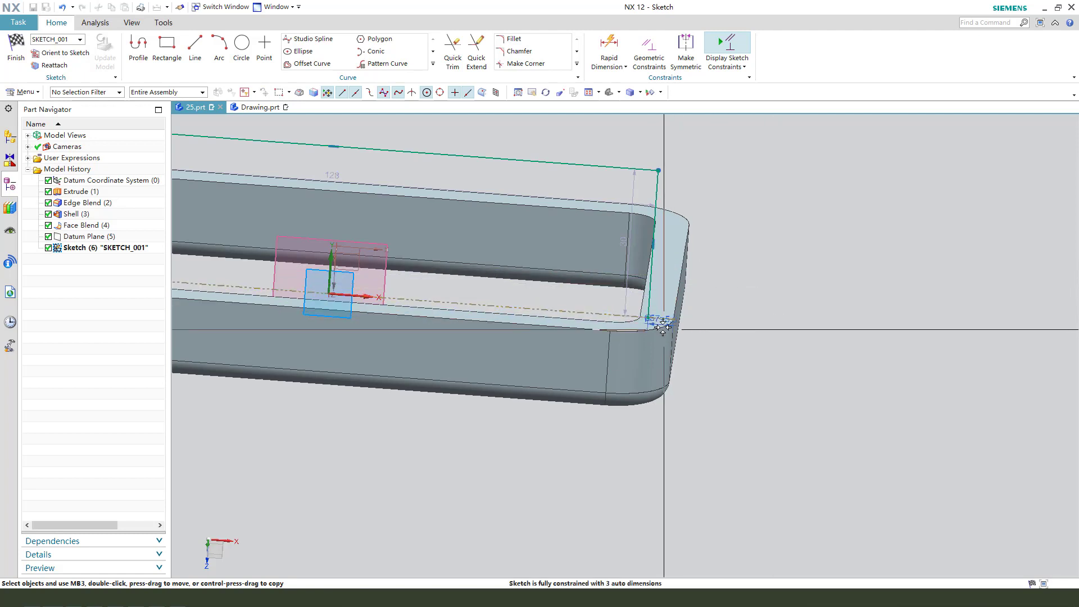
{"action": "scroll", "coordinate": [666, 322], "scroll_direction": "up", "scroll_amount": 1}
{"action": "scroll", "coordinate": [666, 321], "scroll_direction": "up", "scroll_amount": 1}
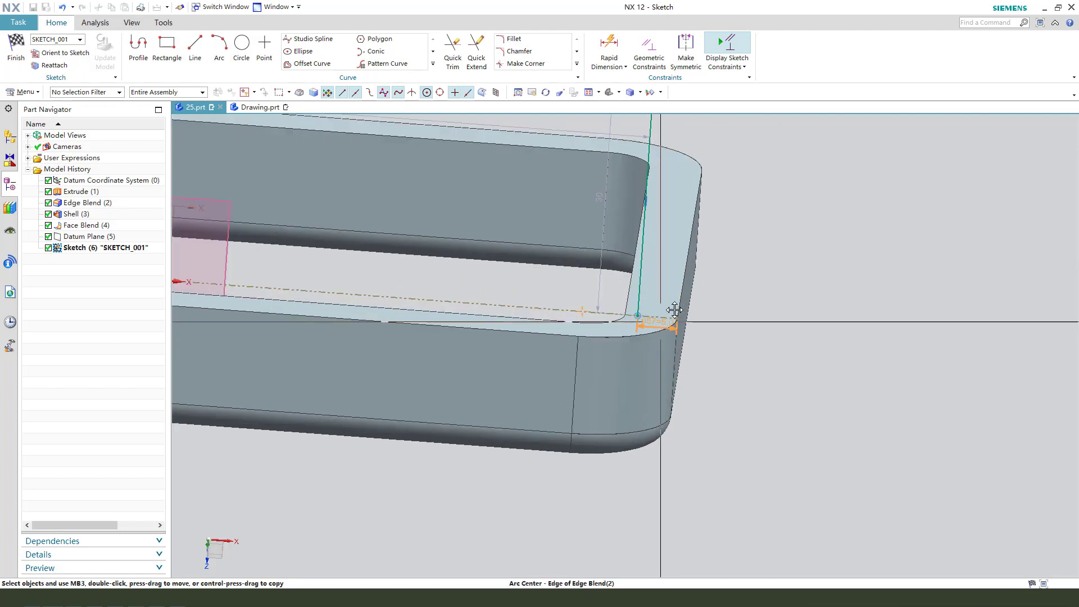
{"action": "left_click", "coordinate": [725, 294]}
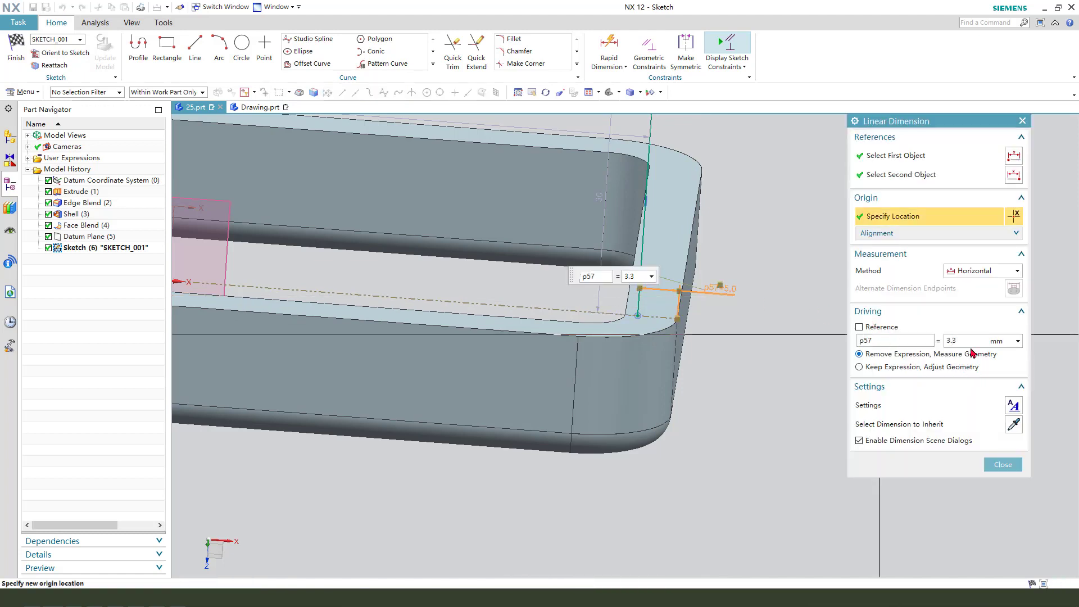
{"action": "key", "text": "Return"}
{"action": "middle_click", "coordinate": [821, 308]}
{"action": "scroll", "coordinate": [808, 302], "scroll_direction": "down", "scroll_amount": 3}
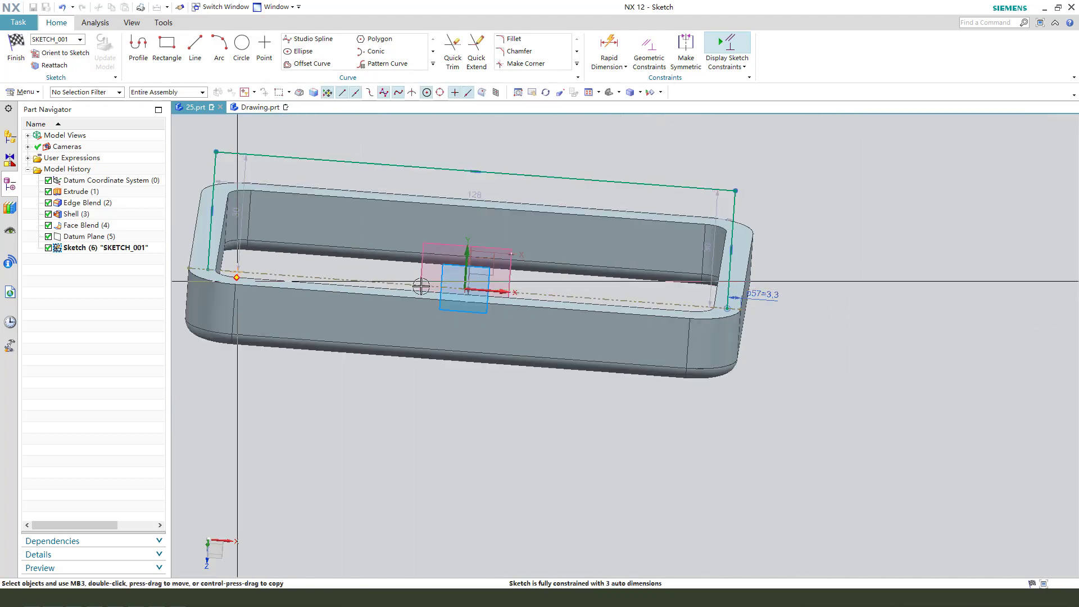
{"action": "scroll", "coordinate": [219, 267], "scroll_direction": "up", "scroll_amount": 3}
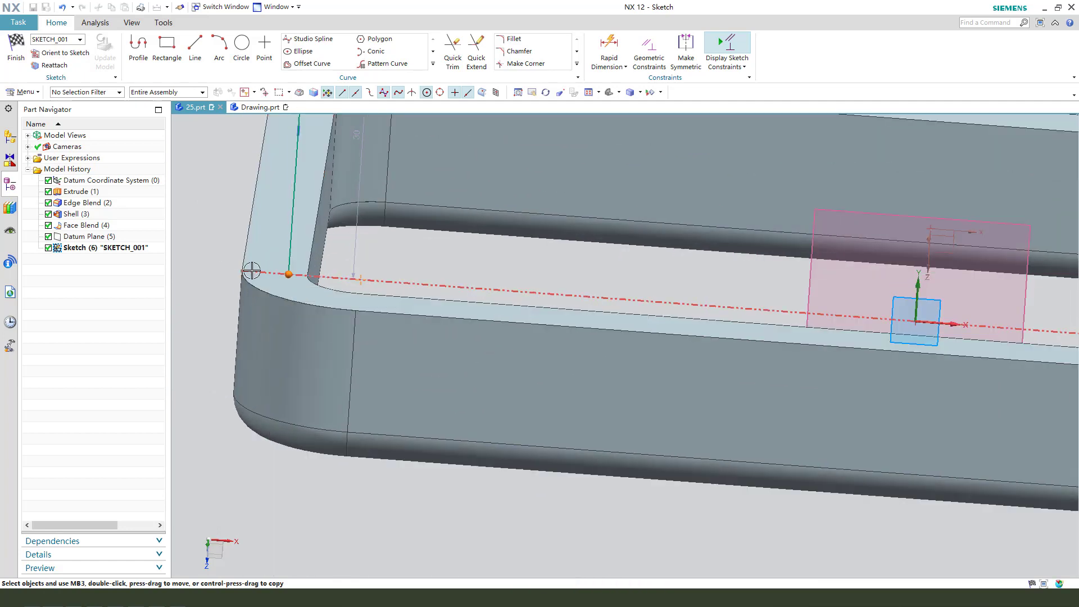
{"action": "left_click", "coordinate": [433, 311]}
{"action": "scroll", "coordinate": [433, 310], "scroll_direction": "down", "scroll_amount": 2}
{"action": "scroll", "coordinate": [334, 271], "scroll_direction": "down", "scroll_amount": 2}
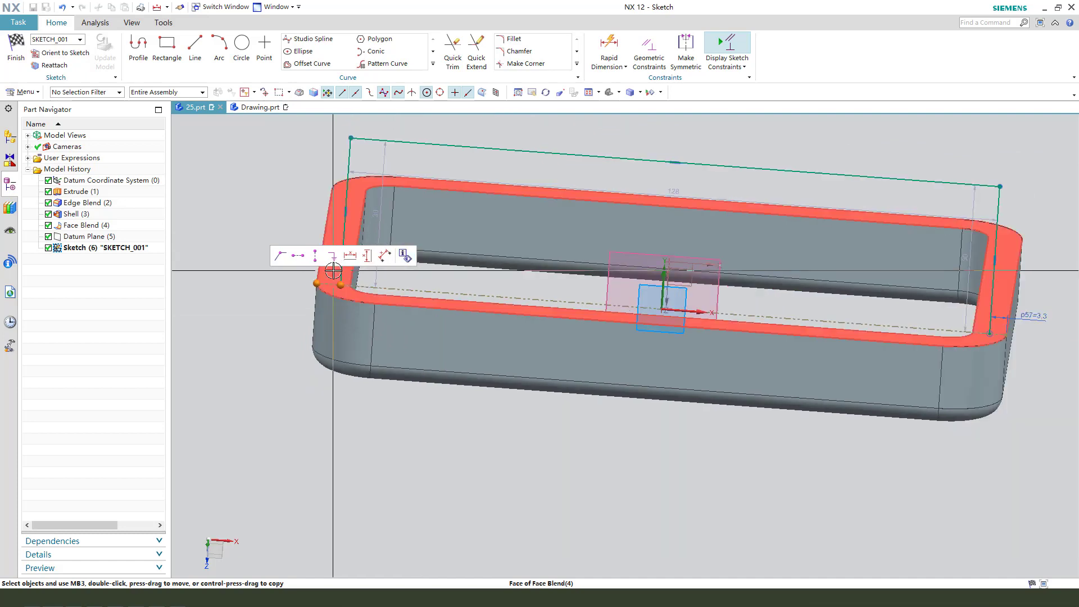
{"action": "scroll", "coordinate": [313, 260], "scroll_direction": "down", "scroll_amount": 2}
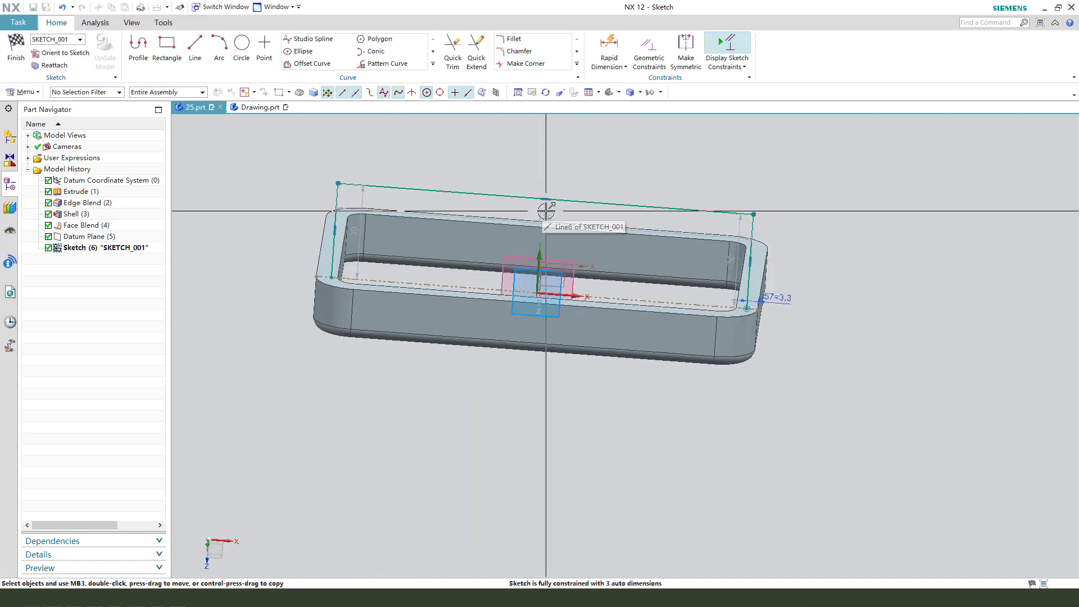
- Set the U profile's overall width to 129.4 mm, and move the left leg's height dimension farther away from the profile
{"action": "left_click_drag", "start_coordinate": [545, 213], "coordinate": [538, 163]}
{"action": "double_click", "coordinate": [538, 161]}
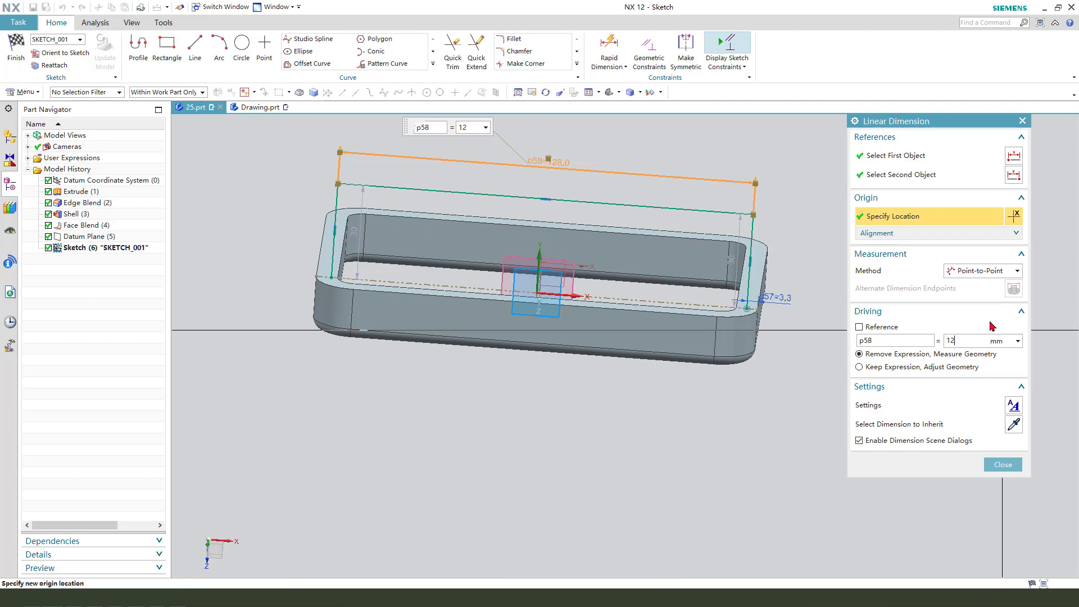
{"action": "key", "text": "Return"}
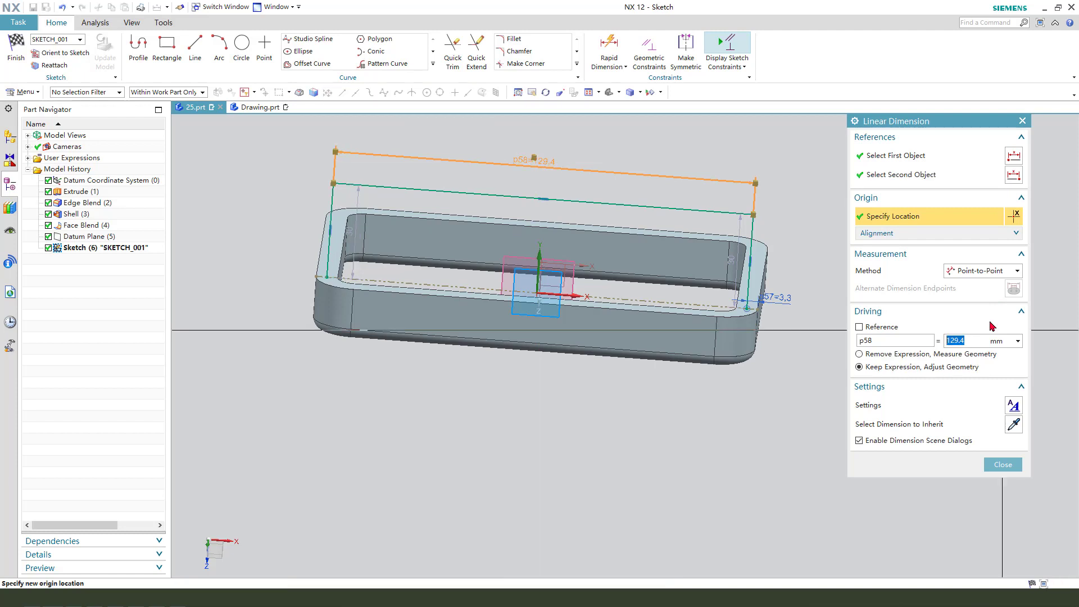
{"action": "middle_click", "coordinate": [730, 231]}
{"action": "middle_click_drag", "start_coordinate": [661, 240], "coordinate": [669, 224]}
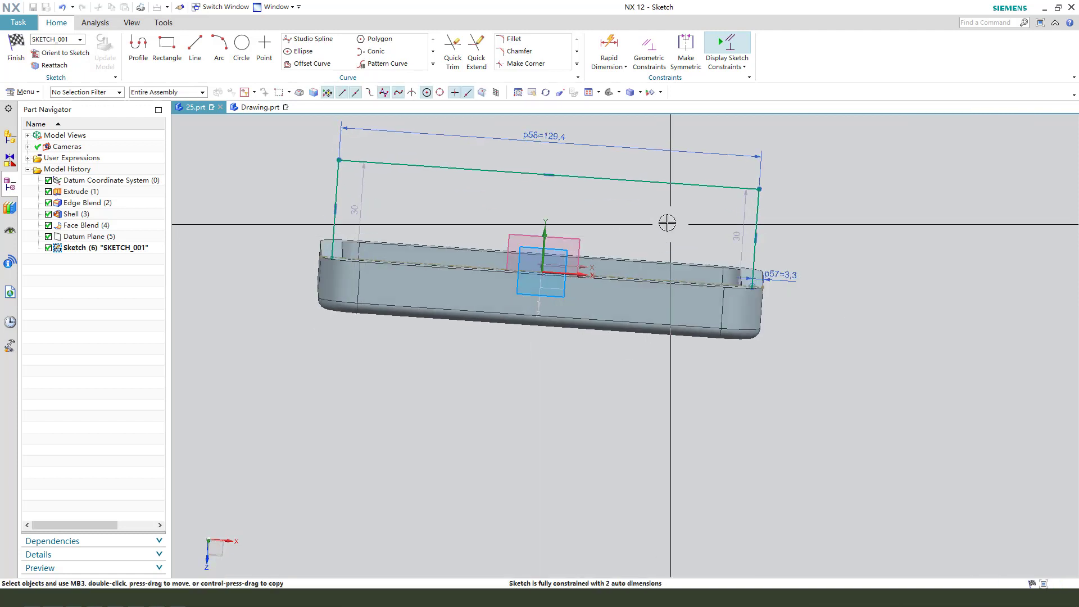
{"action": "key", "text": "F8"}
{"action": "left_click_drag", "start_coordinate": [353, 214], "coordinate": [263, 202]}
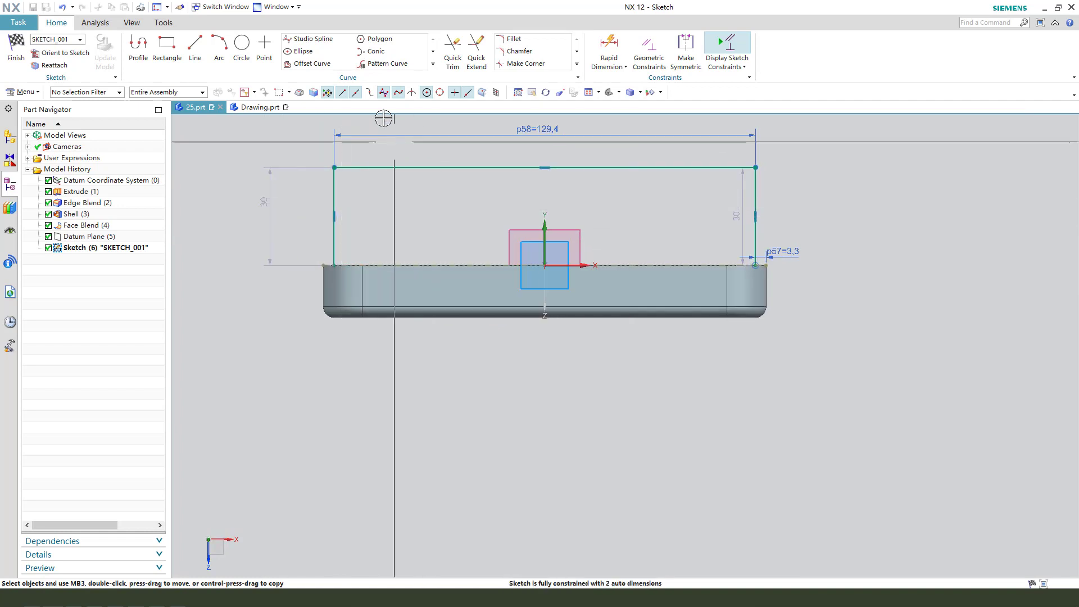
- Fillet the profile's upper-left corner with a radius of about 10.7 mm
{"action": "left_click", "coordinate": [518, 43]}
{"action": "left_click", "coordinate": [349, 170]}
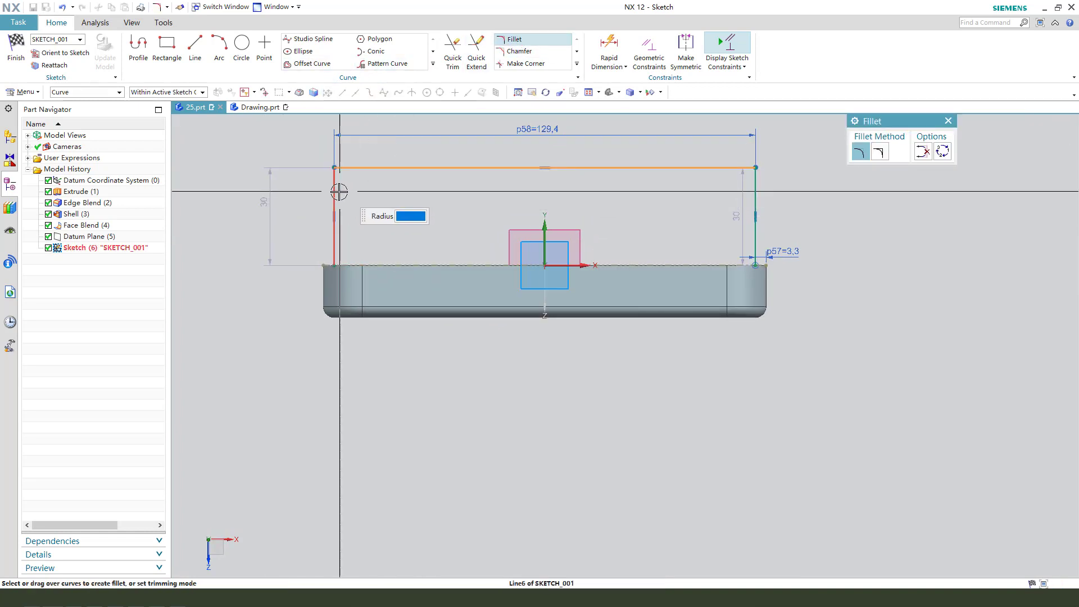
{"action": "left_click", "coordinate": [339, 192]}
{"action": "left_click", "coordinate": [341, 183]}
- Try to fillet the profile's upper-right corner, and undo that fillet
{"action": "left_click", "coordinate": [726, 169]}
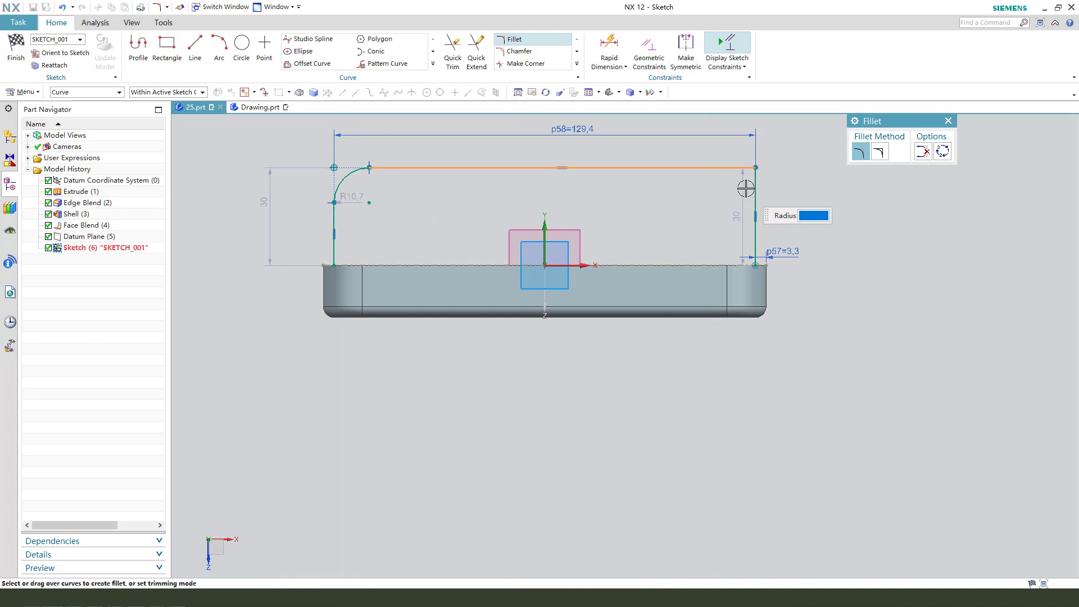
{"action": "left_click", "coordinate": [756, 190]}
{"action": "left_click", "coordinate": [808, 198]}
{"action": "key", "text": "Escape"}
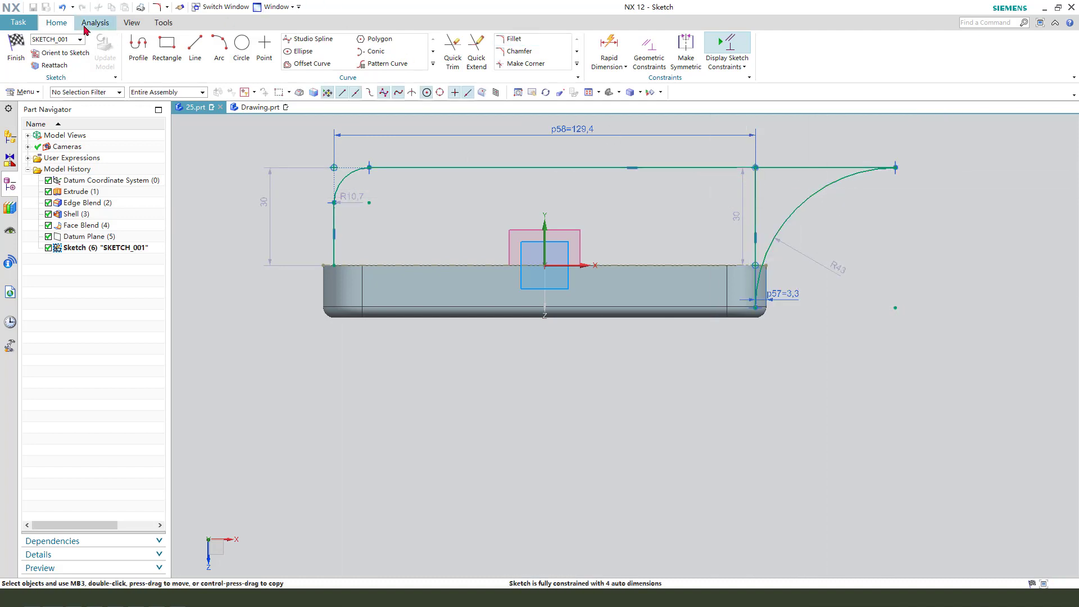
{"action": "left_click", "coordinate": [62, 7]}
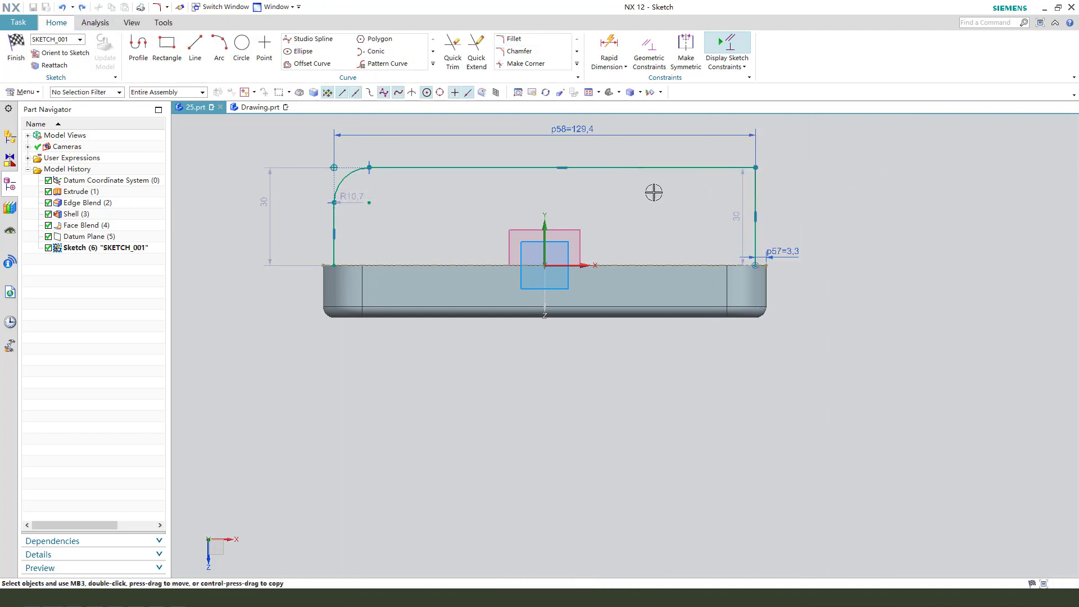
- Fillet the profile's upper-right corner with a radius of about 24 mm
{"action": "left_click", "coordinate": [512, 39]}
{"action": "left_click", "coordinate": [732, 170]}
{"action": "left_click", "coordinate": [754, 187]}
{"action": "left_click", "coordinate": [733, 189]}
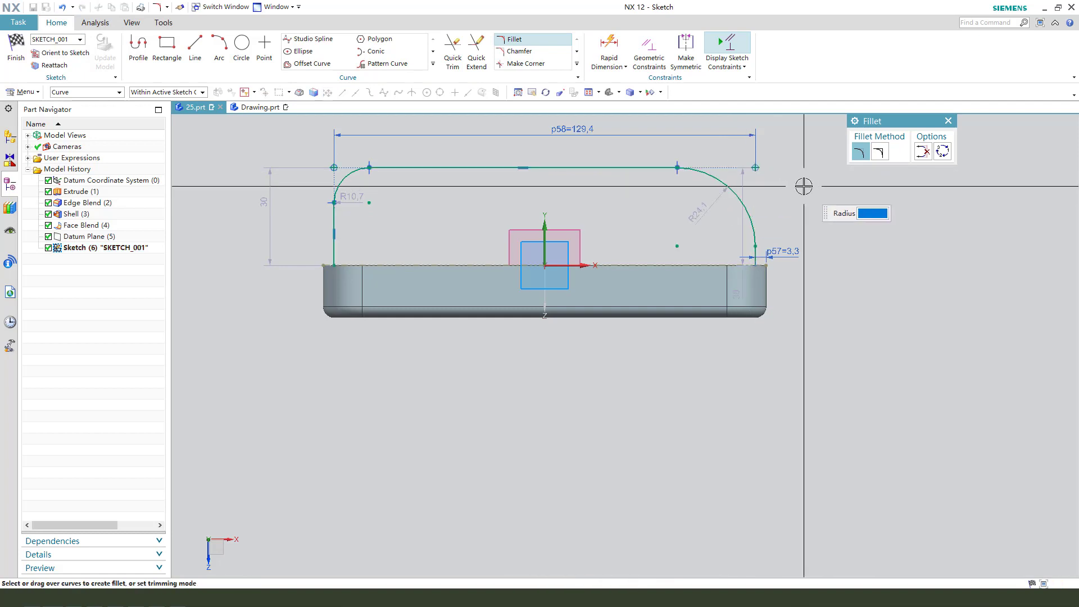
{"action": "key", "text": "Escape"}
- Make the two corner arcs equal in radius, and set their radius dimension to 3 mm
{"action": "left_click", "coordinate": [717, 176]}
{"action": "scroll", "coordinate": [361, 181], "scroll_direction": "up", "scroll_amount": 1}
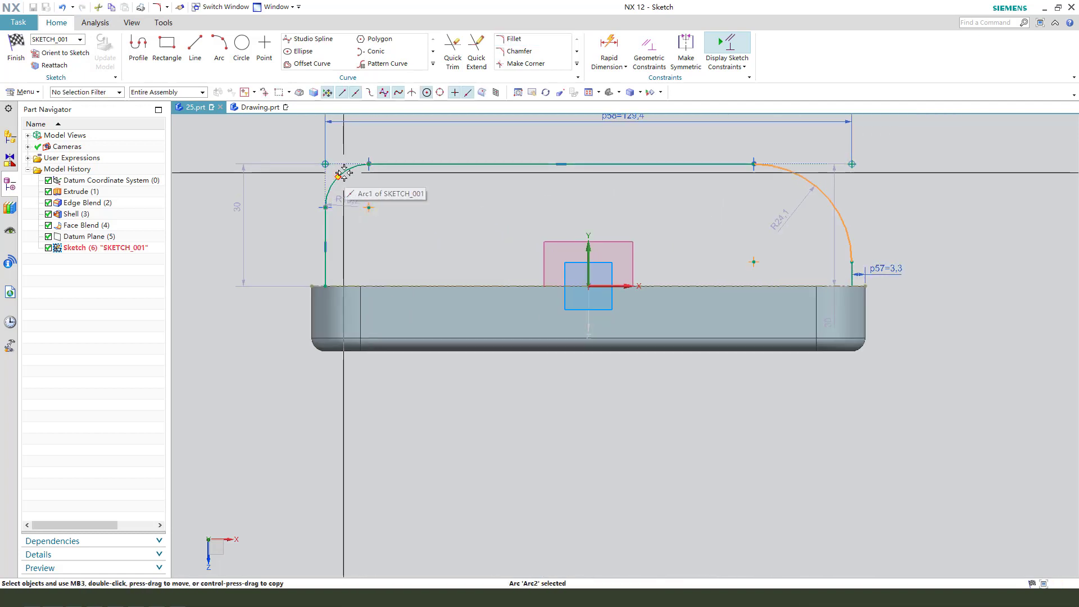
{"action": "scroll", "coordinate": [347, 167], "scroll_direction": "up", "scroll_amount": 1}
{"action": "scroll", "coordinate": [346, 167], "scroll_direction": "up", "scroll_amount": 1}
{"action": "left_click", "coordinate": [350, 169]}
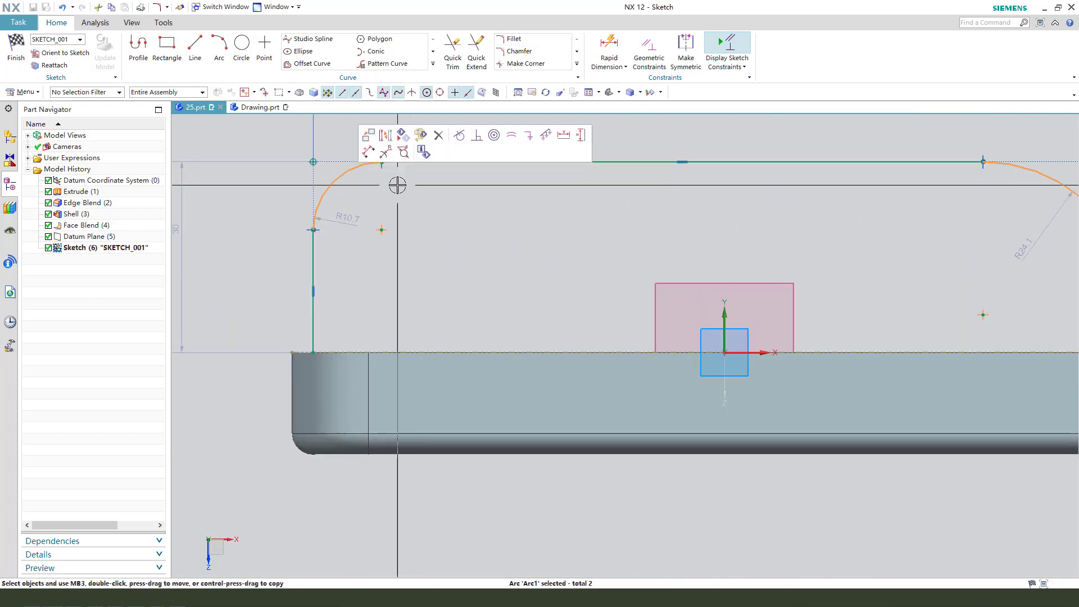
{"action": "left_click", "coordinate": [515, 141]}
{"action": "scroll", "coordinate": [371, 228], "scroll_direction": "down", "scroll_amount": 3}
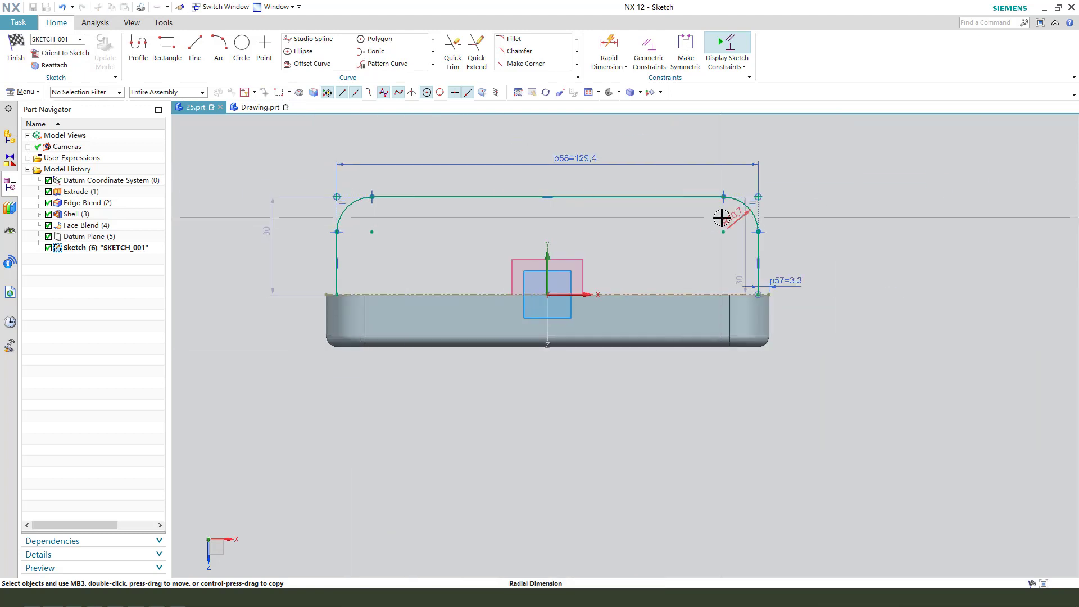
{"action": "double_click", "coordinate": [789, 171]}
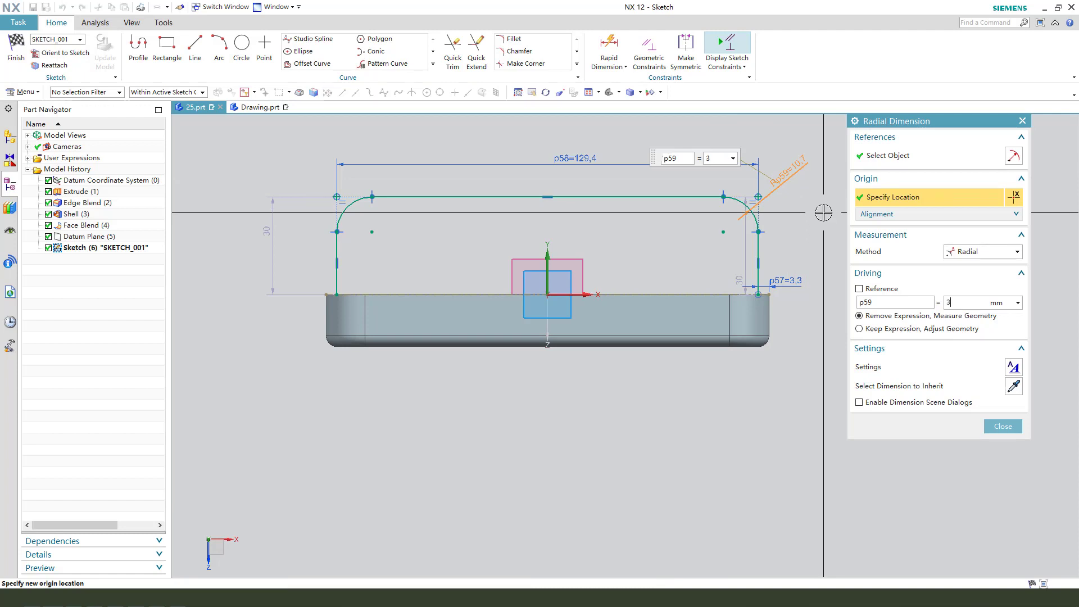
{"action": "key", "text": "Return"}
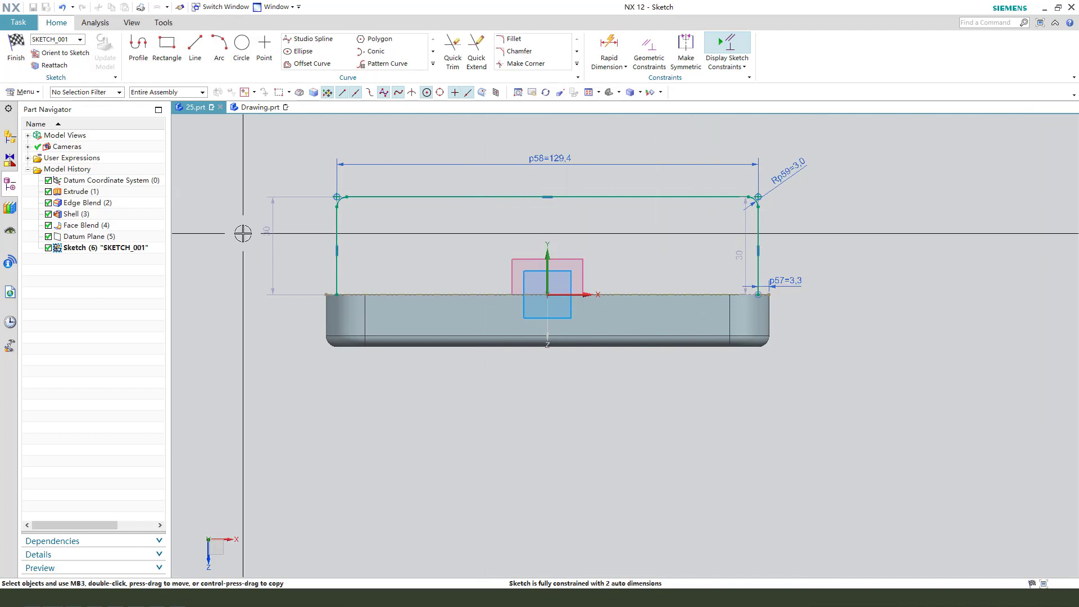
- Set the left leg's height dimension to 12 mm
{"action": "left_click_drag", "start_coordinate": [266, 231], "coordinate": [289, 245]}
{"action": "double_click", "coordinate": [293, 240]}
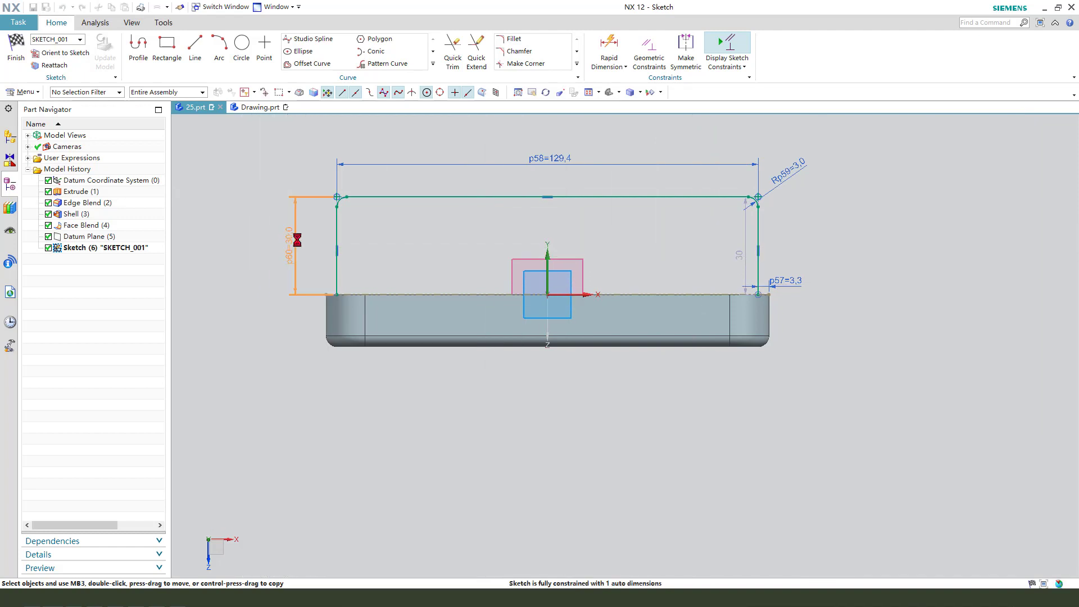
{"action": "type", "text": "12"}
{"action": "key", "text": "Return"}
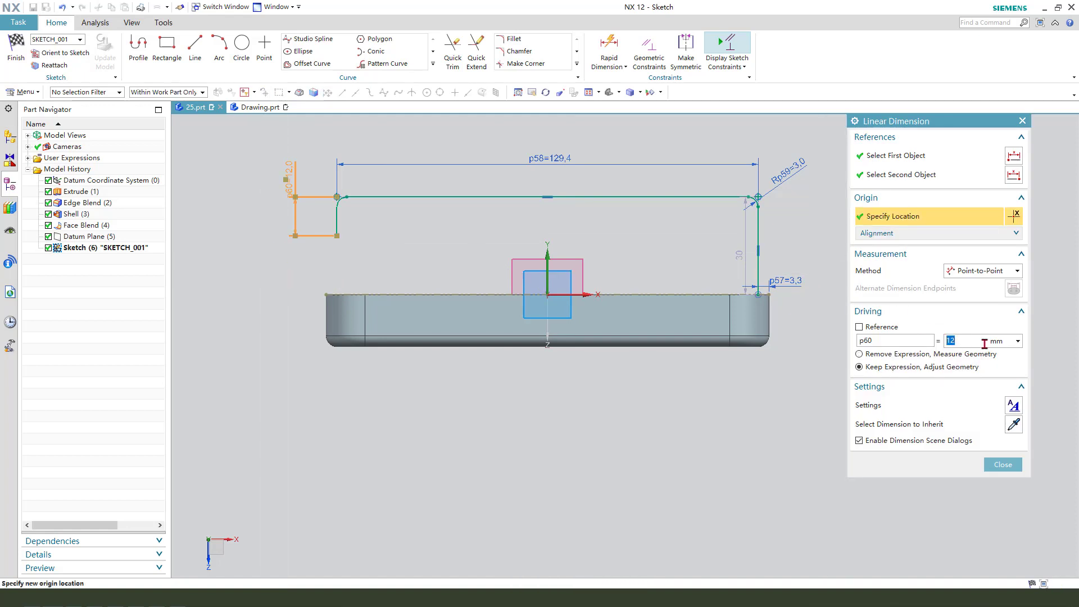
{"action": "middle_click", "coordinate": [572, 353]}
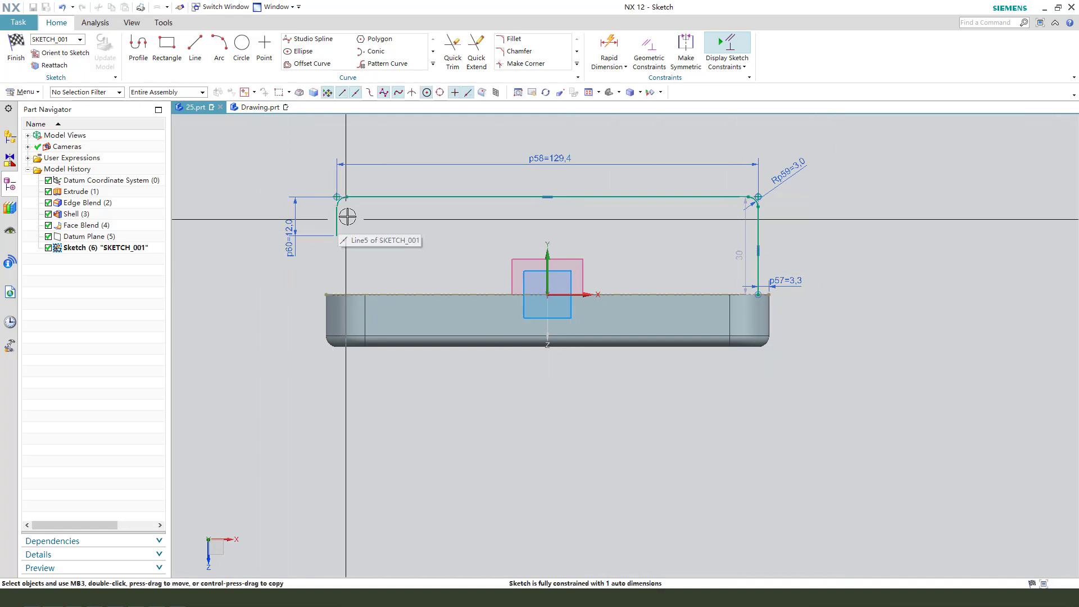
- Constrain the profile's left and right legs to equal length
{"action": "scroll", "coordinate": [347, 215], "scroll_direction": "up", "scroll_amount": 3}
{"action": "scroll", "coordinate": [357, 251], "scroll_direction": "down", "scroll_amount": 3}
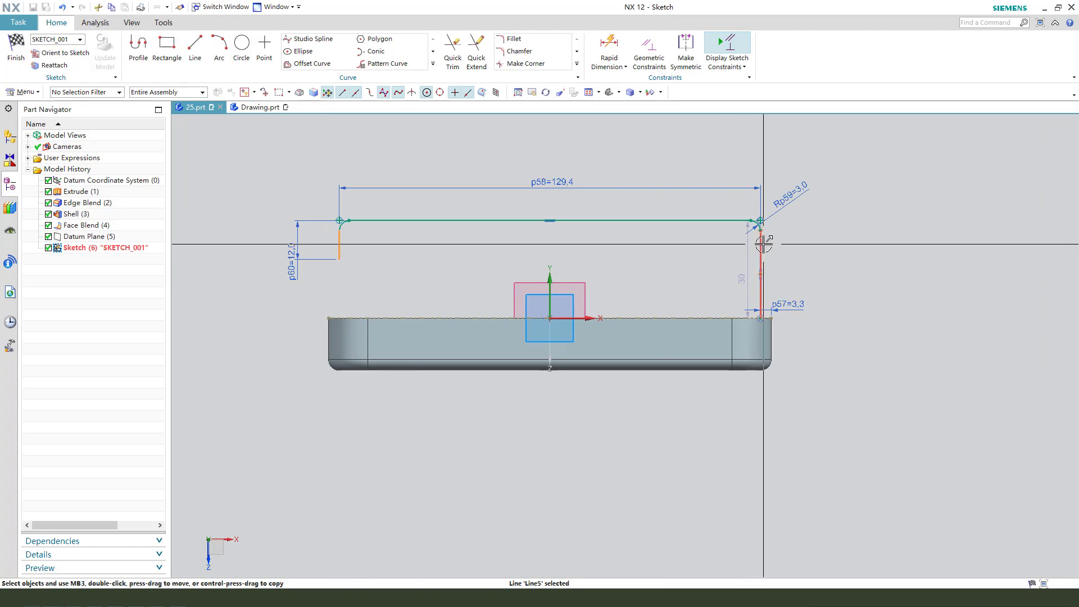
{"action": "left_click", "coordinate": [759, 272]}
{"action": "left_click", "coordinate": [952, 210]}
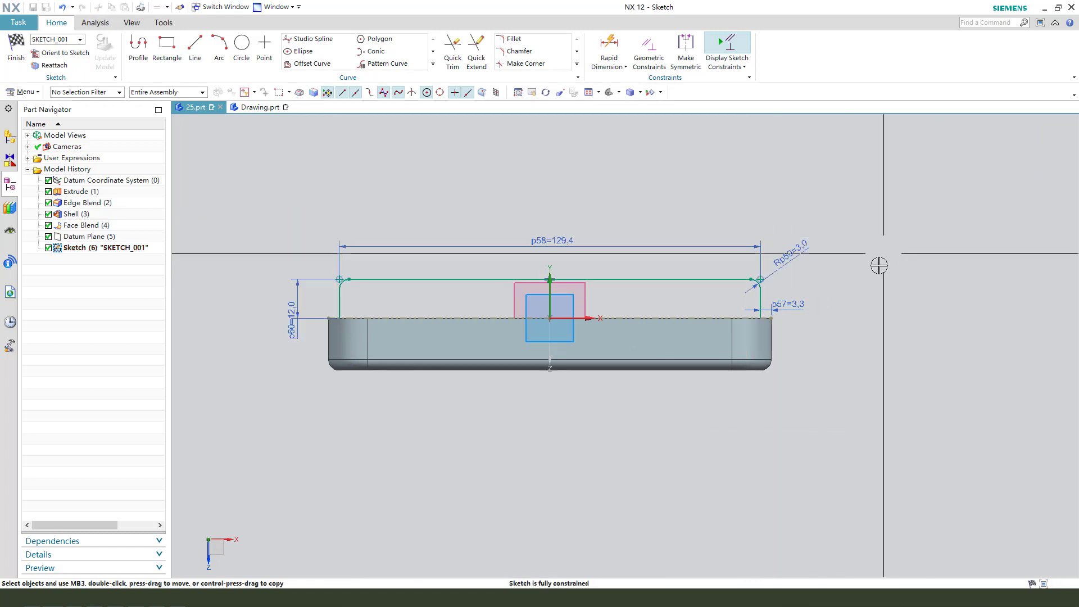
- Reposition the radius, 3.3 mm and 12 mm dimensions, and exit the sketch and the extrude while keeping the sketch
{"action": "left_click_drag", "start_coordinate": [804, 250], "coordinate": [811, 237]}
{"action": "left_click_drag", "start_coordinate": [794, 304], "coordinate": [814, 292]}
{"action": "left_click_drag", "start_coordinate": [290, 304], "coordinate": [304, 294]}
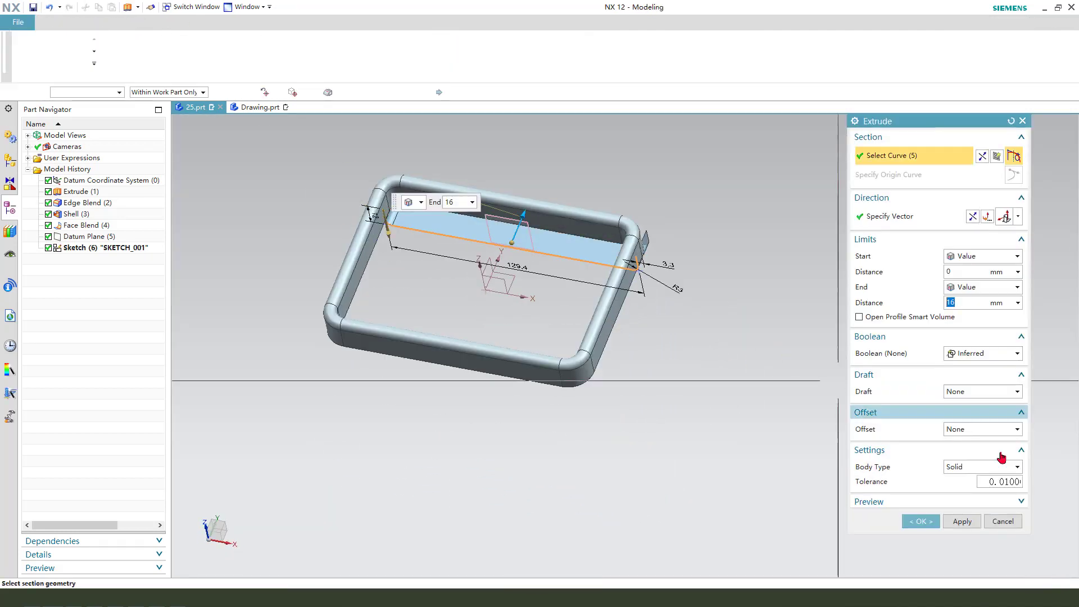
{"action": "left_click", "coordinate": [1004, 523]}
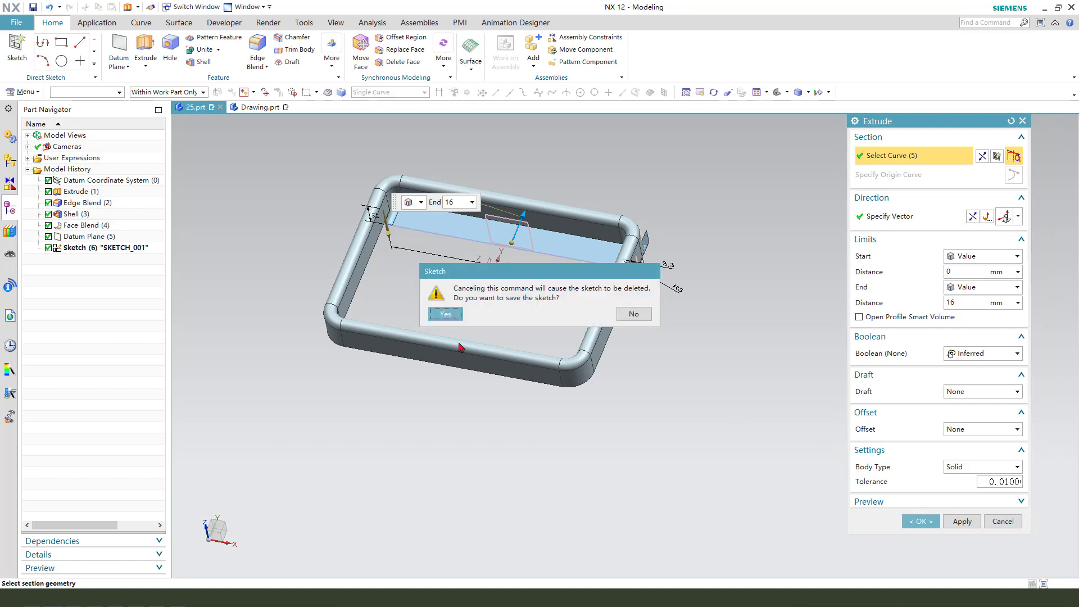
{"action": "left_click", "coordinate": [446, 316]}
- Create a solid tube along the sketched U profile with a 3.8 mm outer and 0 mm inner diameter, united with the frame
{"action": "middle_click_drag", "start_coordinate": [445, 315], "coordinate": [585, 162]}
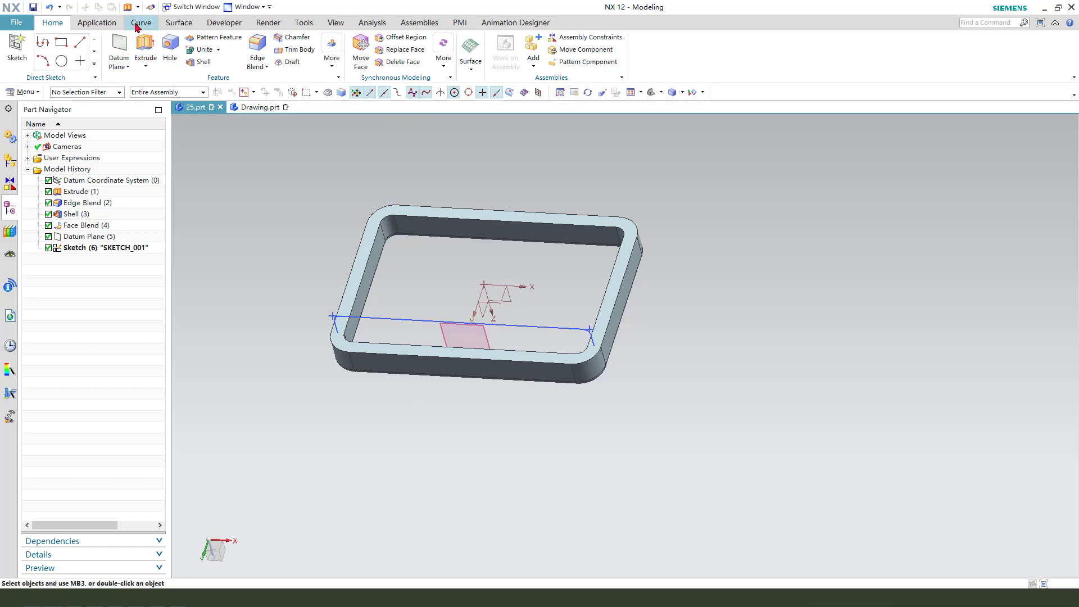
{"action": "left_click", "coordinate": [179, 23]}
{"action": "left_click", "coordinate": [314, 65]}
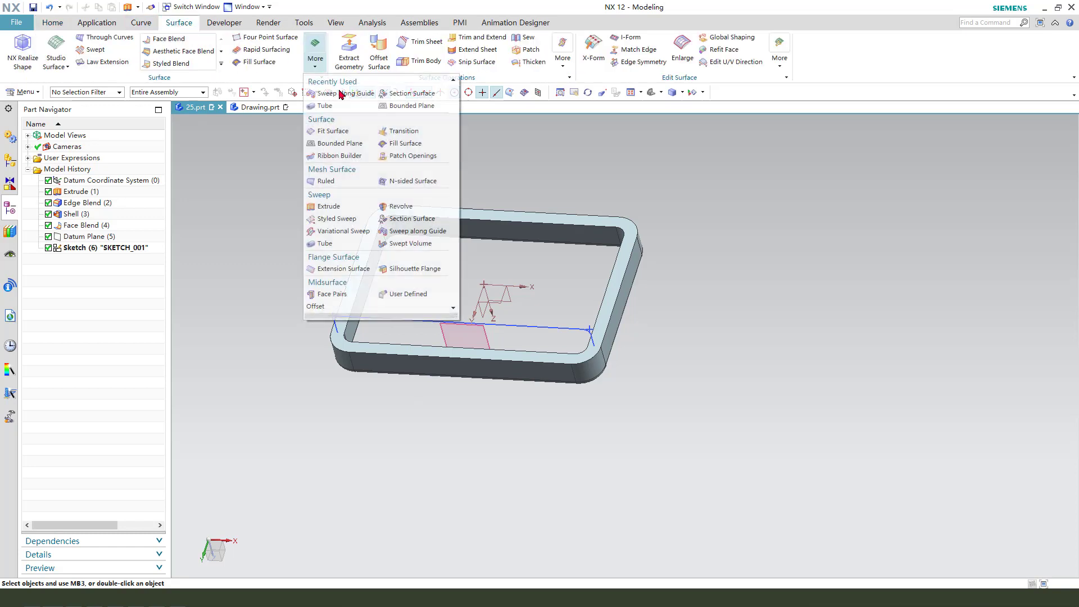
{"action": "left_click", "coordinate": [335, 112]}
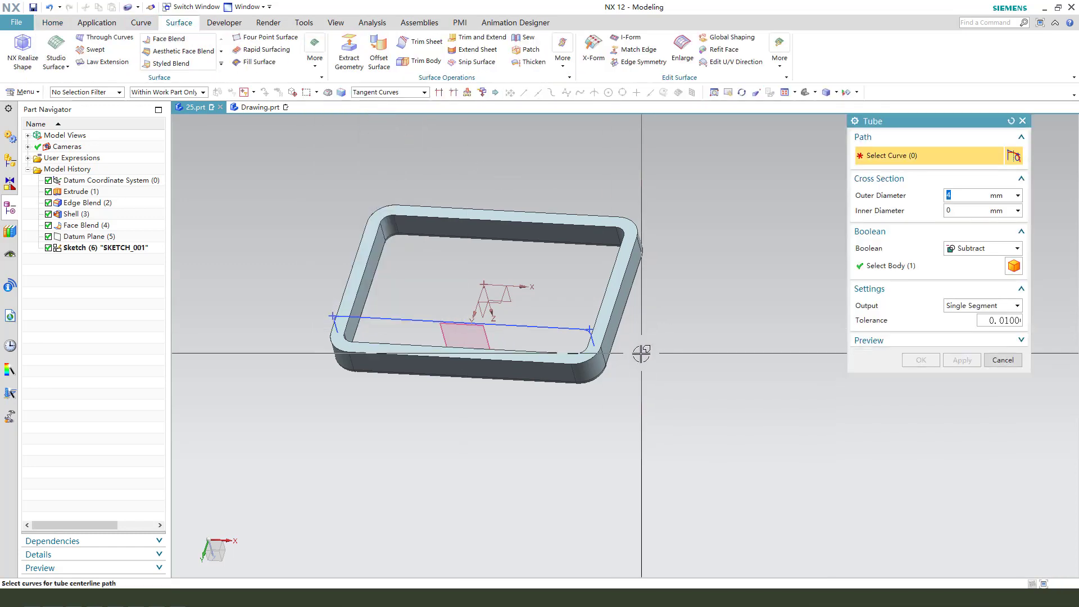
{"action": "left_click", "coordinate": [393, 318]}
{"action": "scroll", "coordinate": [593, 345], "scroll_direction": "up", "scroll_amount": 1}
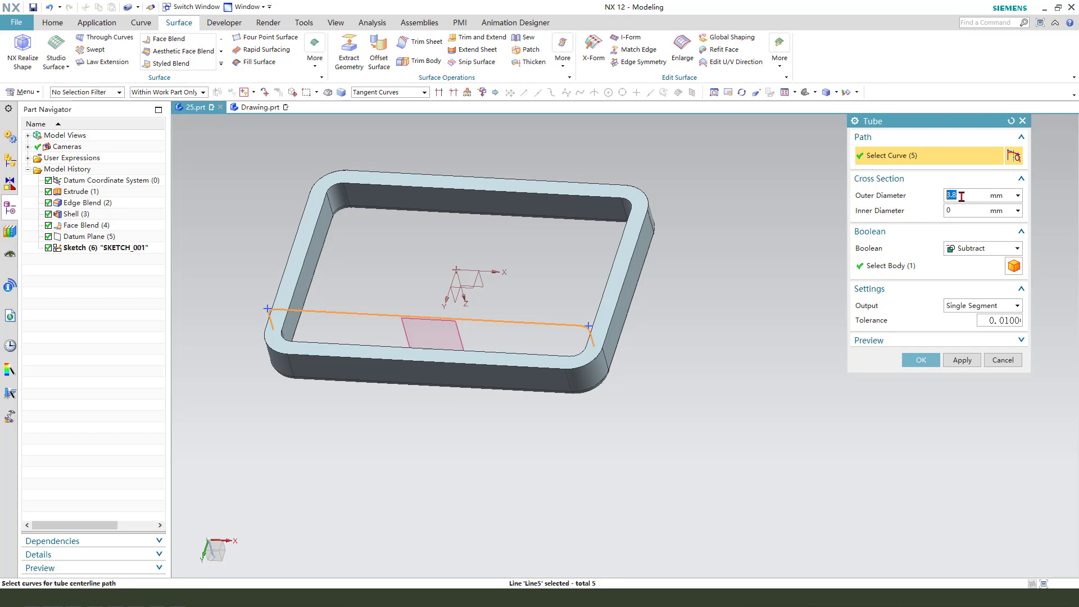
{"action": "left_click", "coordinate": [972, 248]}
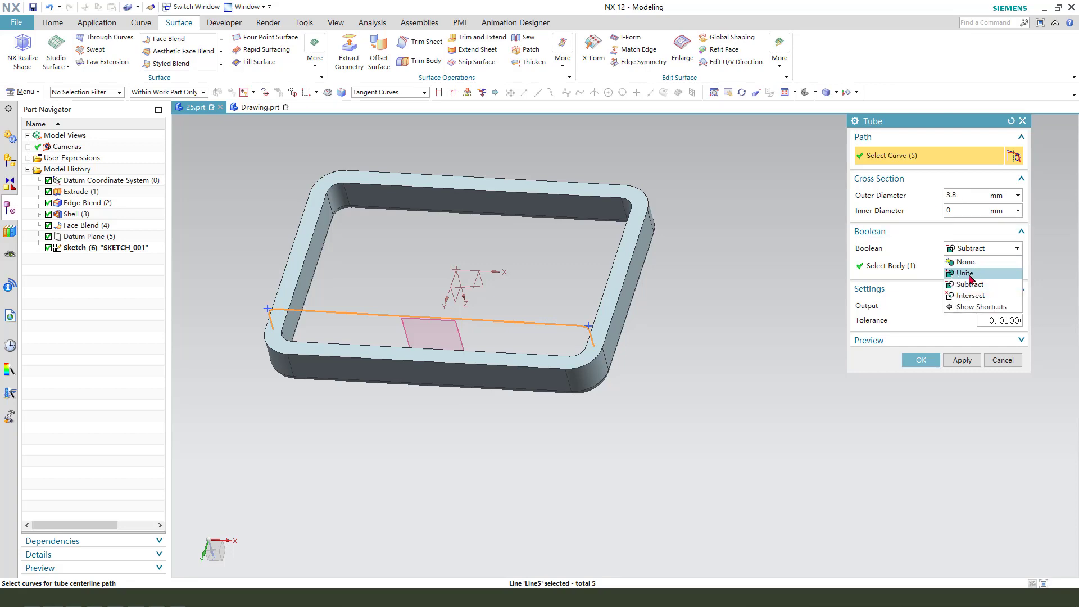
{"action": "left_click", "coordinate": [968, 274]}
{"action": "left_click", "coordinate": [921, 360]}
{"action": "middle_click_drag", "start_coordinate": [776, 325], "coordinate": [638, 401]}
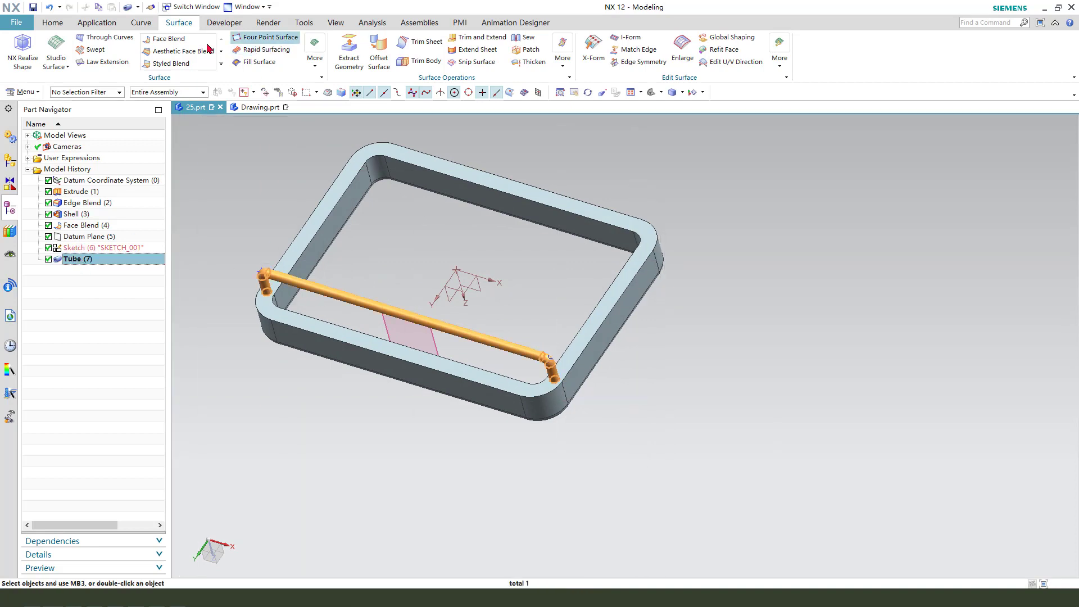
- Pattern the tube linearly along the reversed Y-axis, with a count of 5 over a 72 mm span
{"action": "left_click", "coordinate": [52, 23]}
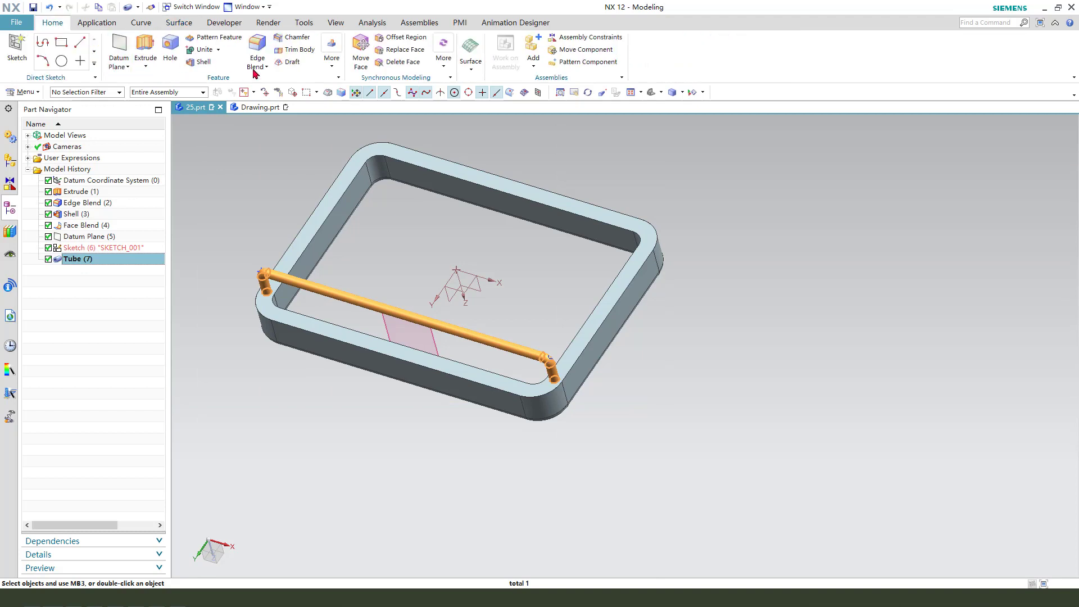
{"action": "left_click", "coordinate": [217, 38]}
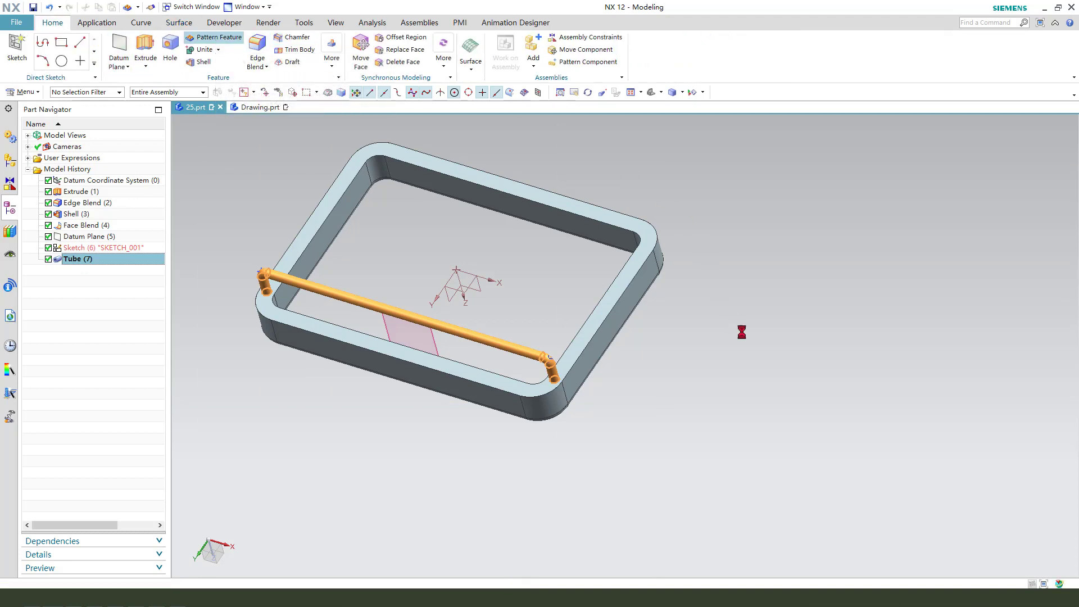
{"action": "left_click", "coordinate": [954, 237]}
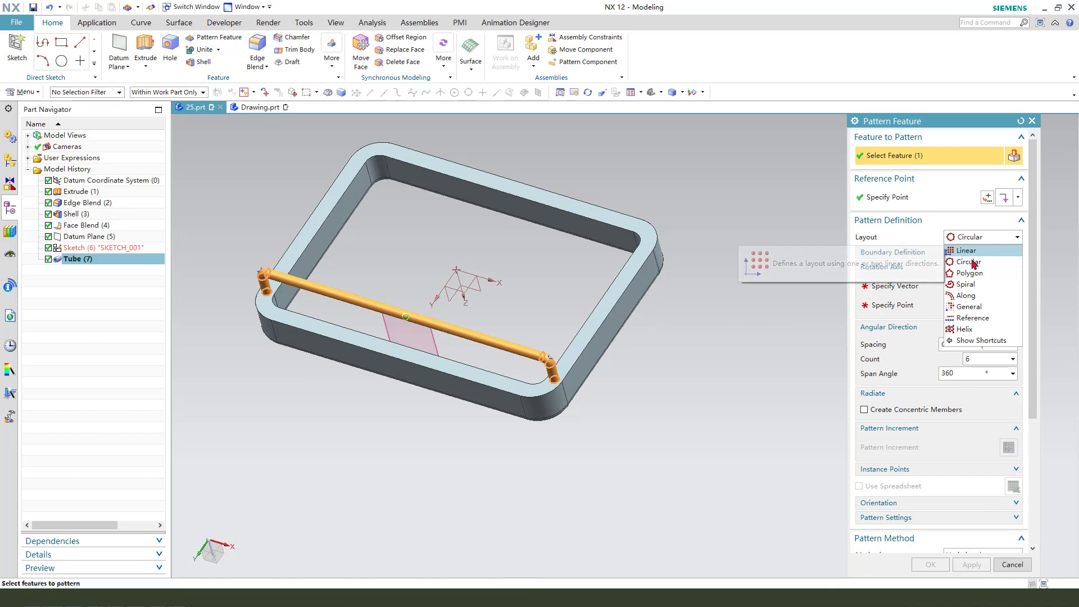
{"action": "left_click", "coordinate": [967, 251]}
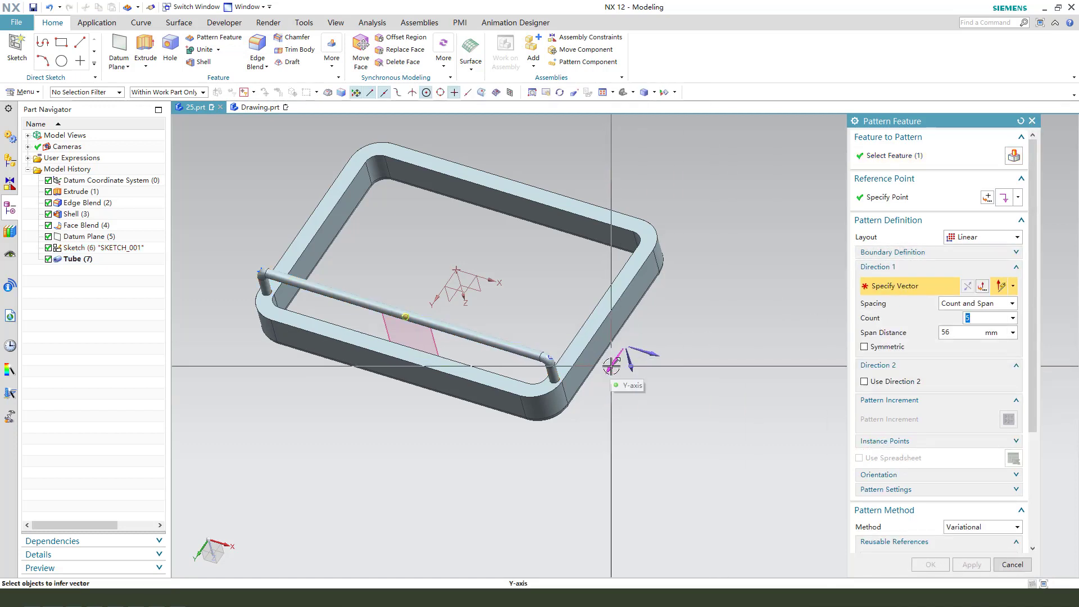
{"action": "left_click", "coordinate": [612, 363]}
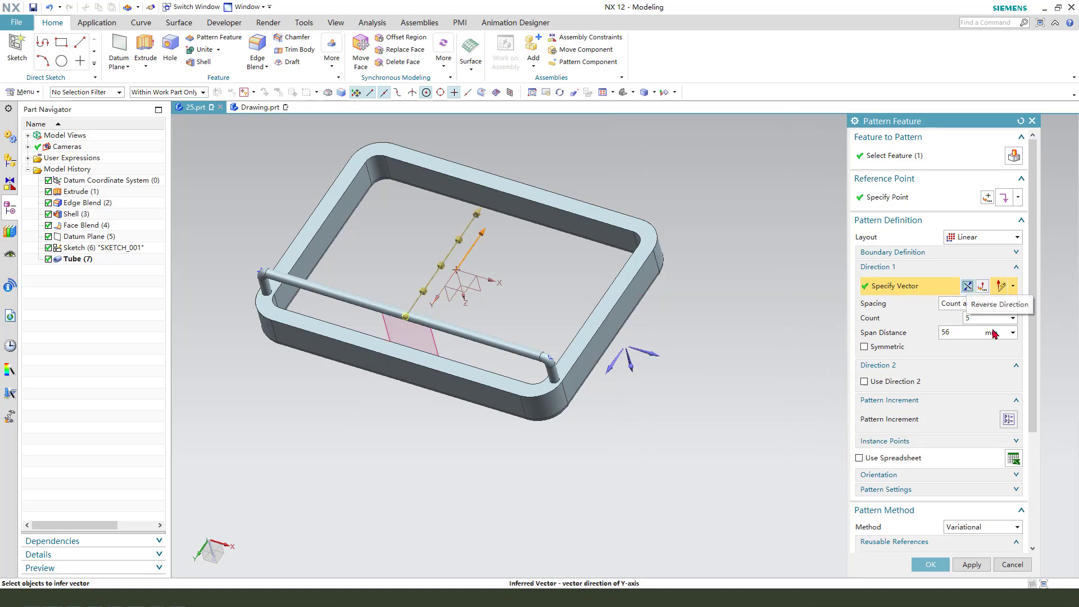
{"action": "left_click", "coordinate": [992, 312]}
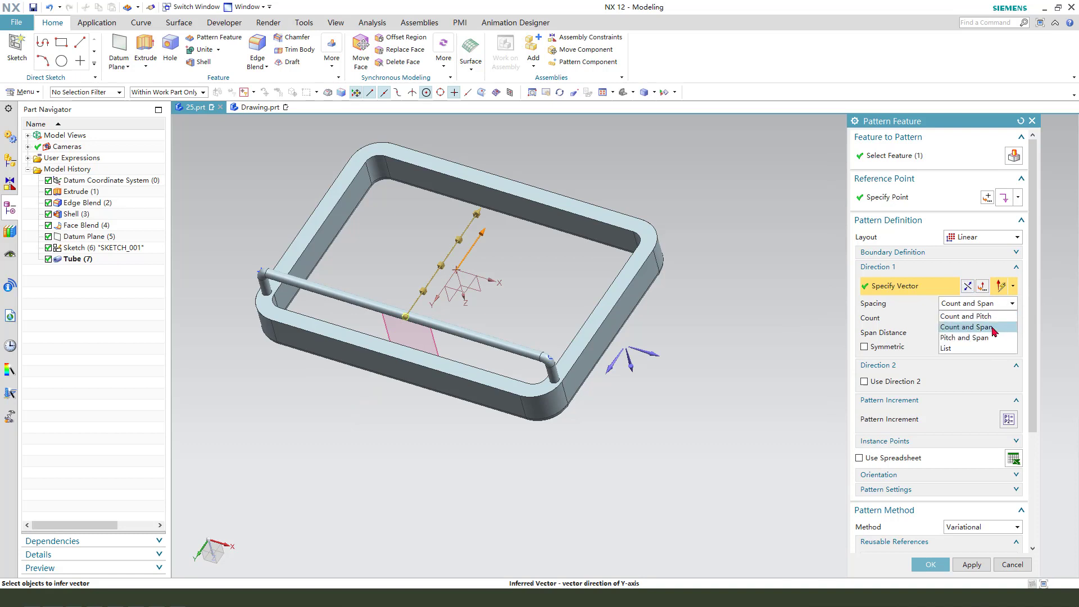
{"action": "left_click", "coordinate": [993, 329]}
{"action": "left_click", "coordinate": [952, 333]}
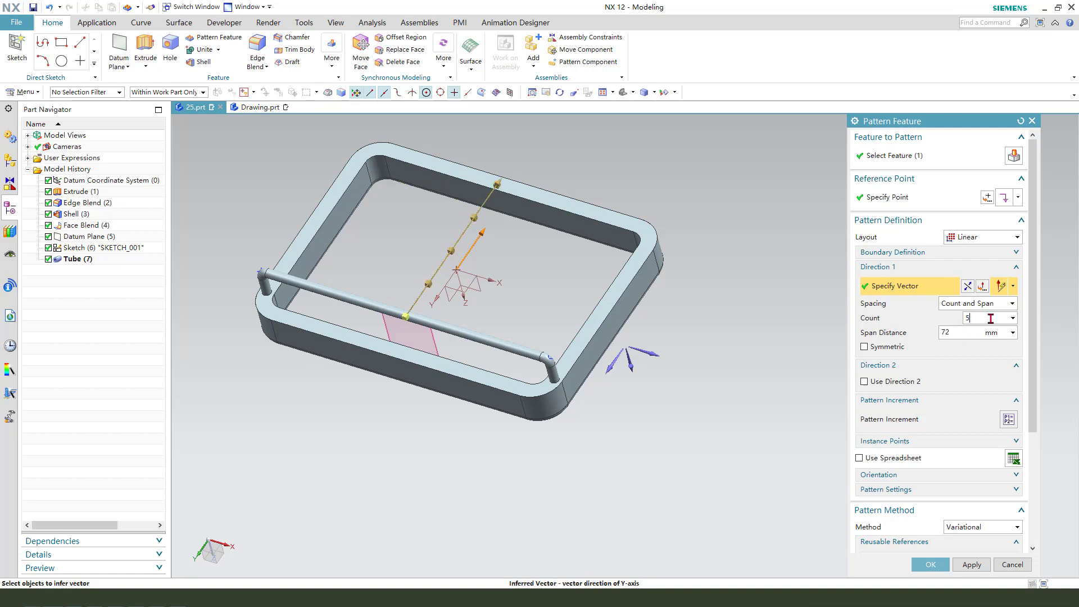
{"action": "middle_click_drag", "start_coordinate": [552, 303], "coordinate": [651, 330]}
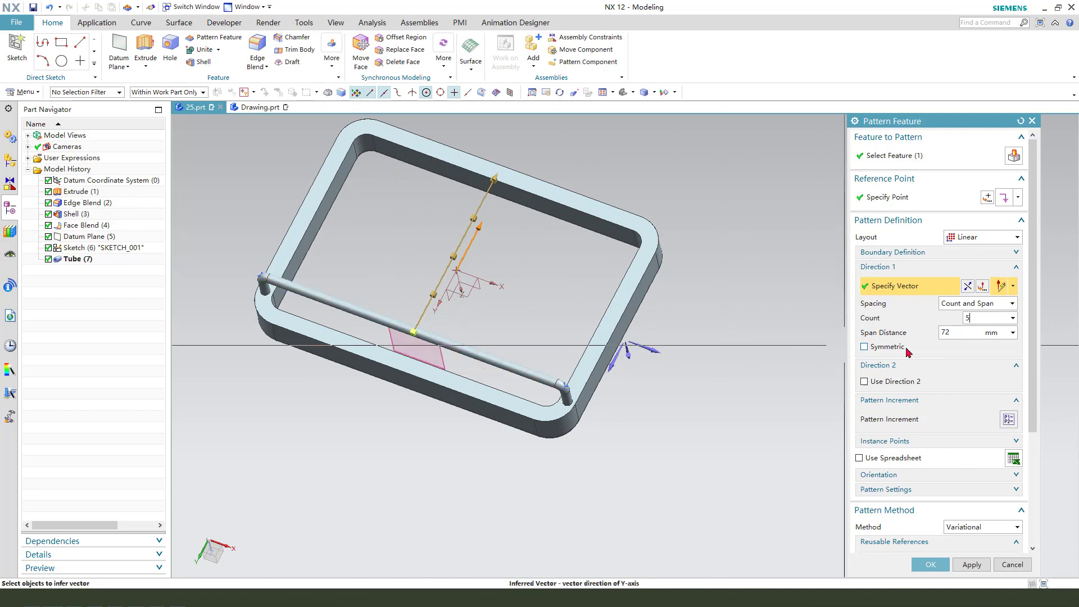
{"action": "scroll", "coordinate": [1032, 447], "scroll_direction": "down", "scroll_amount": 5}
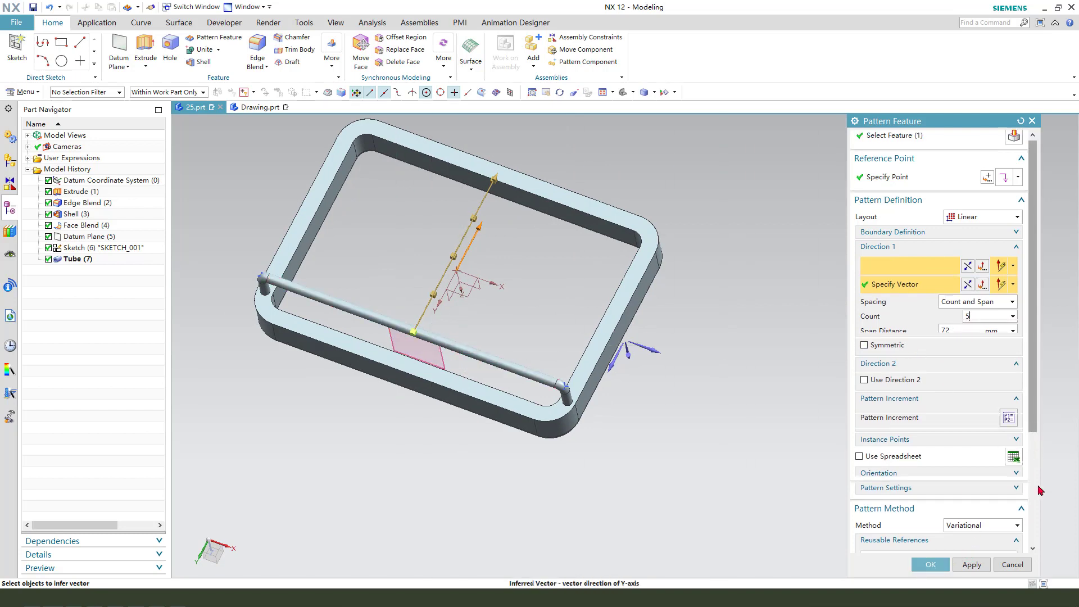
{"action": "left_click", "coordinate": [1013, 537]}
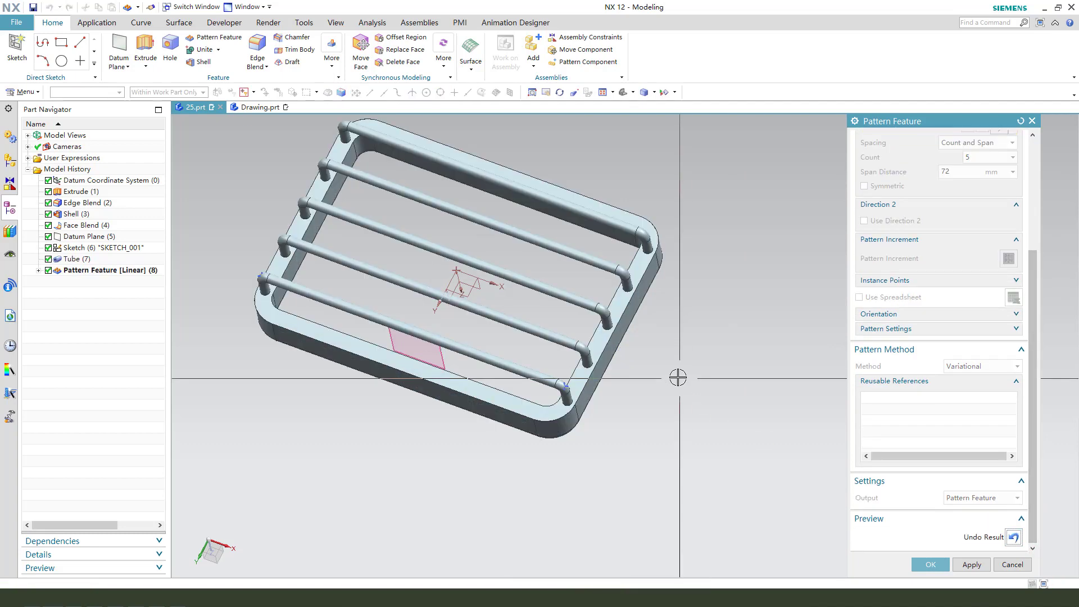
{"action": "left_click", "coordinate": [939, 566]}
- Create a datum plane between the outer and inner faces of the frame's front long side
{"action": "middle_click_drag", "start_coordinate": [714, 320], "coordinate": [677, 255]}
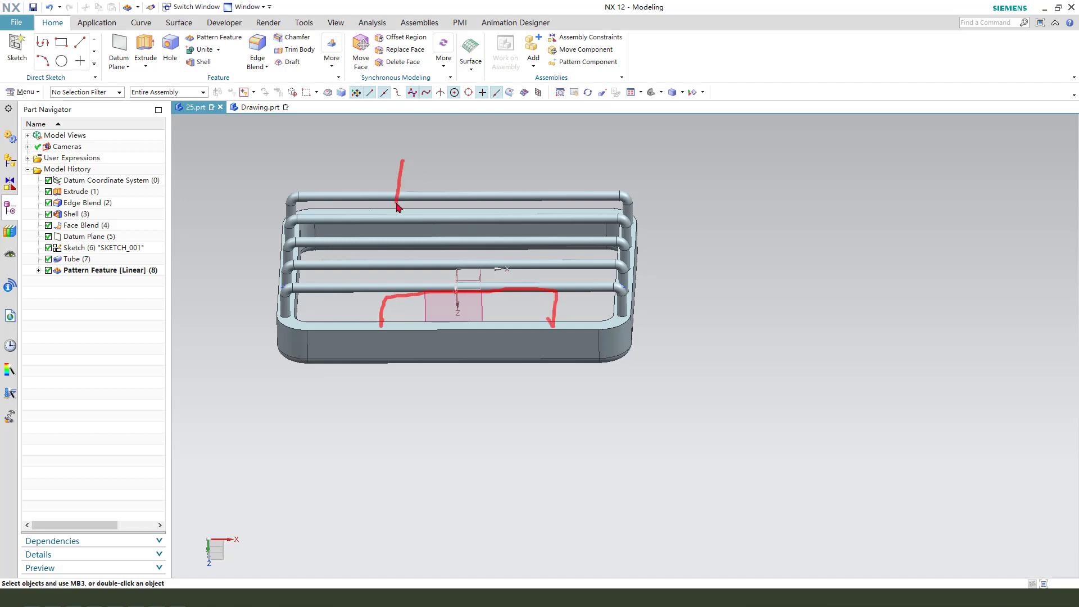
{"action": "mouse_move", "coordinate": [679, 320]}
{"action": "middle_mouse_down"}
{"action": "mouse_move", "coordinate": [682, 337]}
{"action": "mouse_move", "coordinate": [691, 332]}
{"action": "middle_mouse_up"}
{"action": "middle_click_drag", "start_coordinate": [415, 308], "coordinate": [425, 287], "text": "shift"}
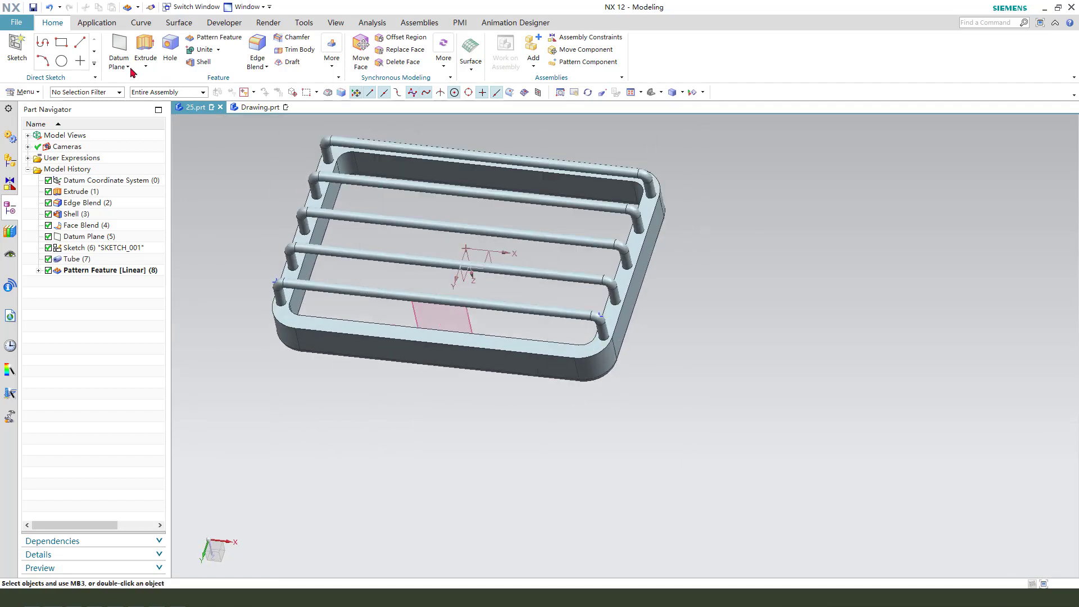
{"action": "left_click", "coordinate": [385, 355]}
{"action": "middle_click_drag", "start_coordinate": [345, 373], "coordinate": [338, 427]}
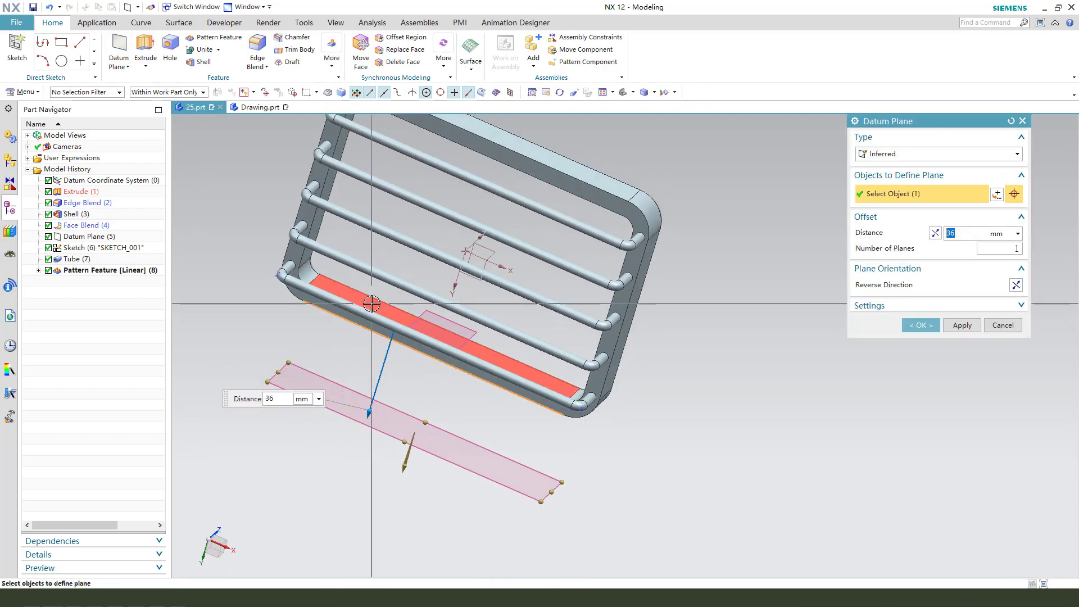
{"action": "left_click", "coordinate": [351, 297]}
{"action": "middle_click_drag", "start_coordinate": [350, 298], "coordinate": [452, 336]}
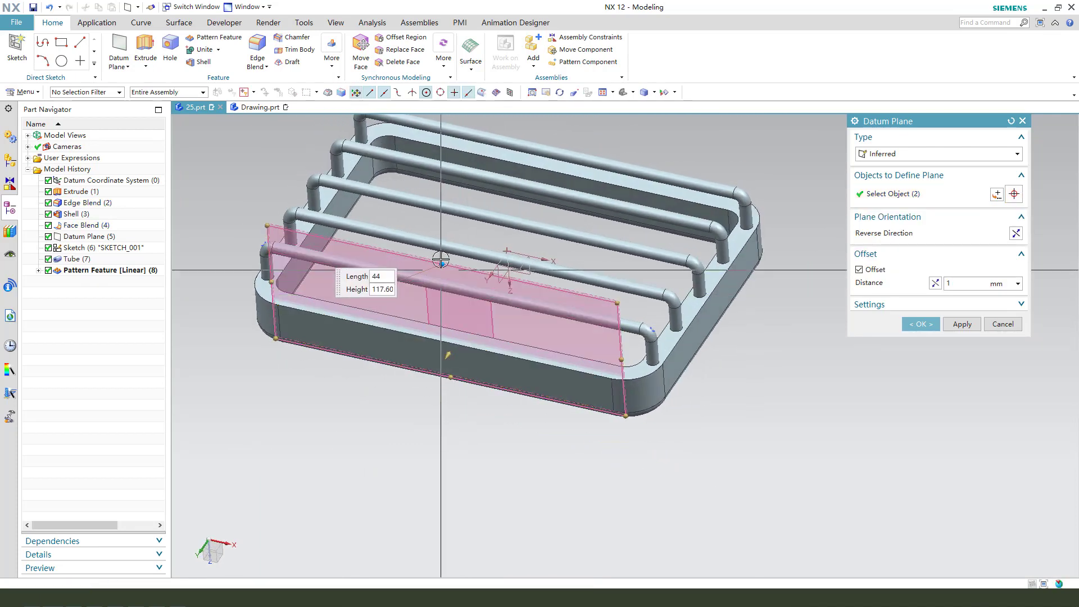
{"action": "middle_click", "coordinate": [727, 379]}
- Start an extrude sketch on the new datum plane and draw a rectangle about 28 mm high standing on the horizontal axis
{"action": "middle_click_drag", "start_coordinate": [727, 378], "coordinate": [478, 338]}
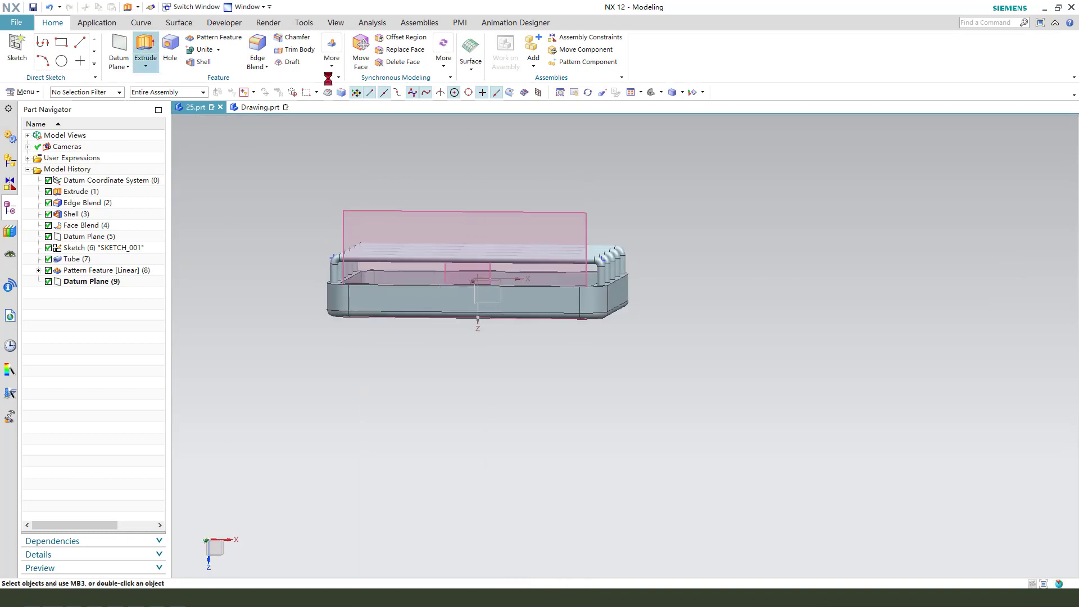
{"action": "left_click", "coordinate": [422, 214]}
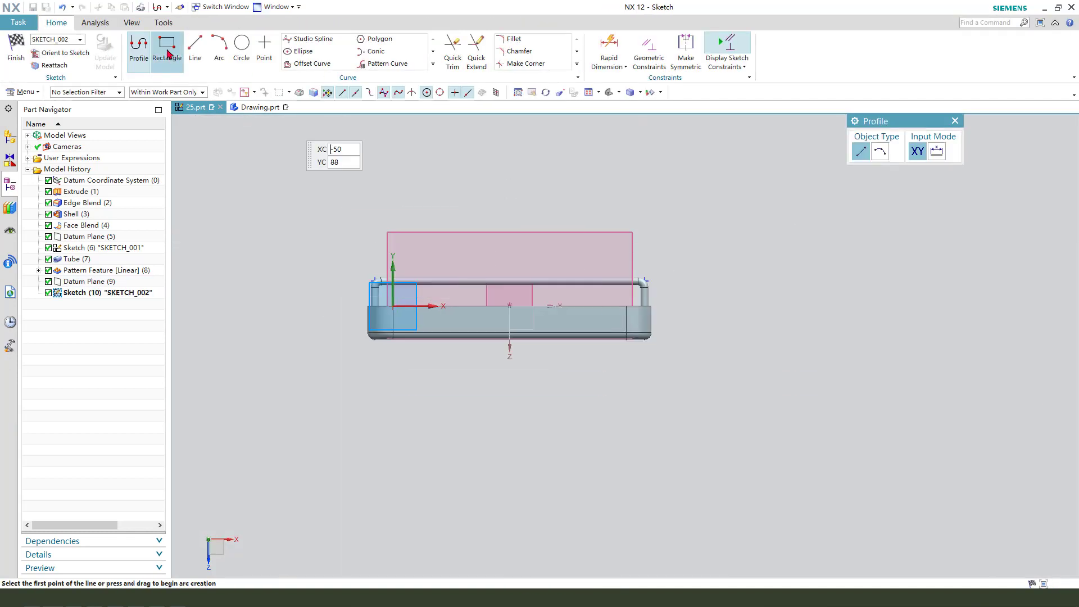
{"action": "left_click", "coordinate": [167, 53]}
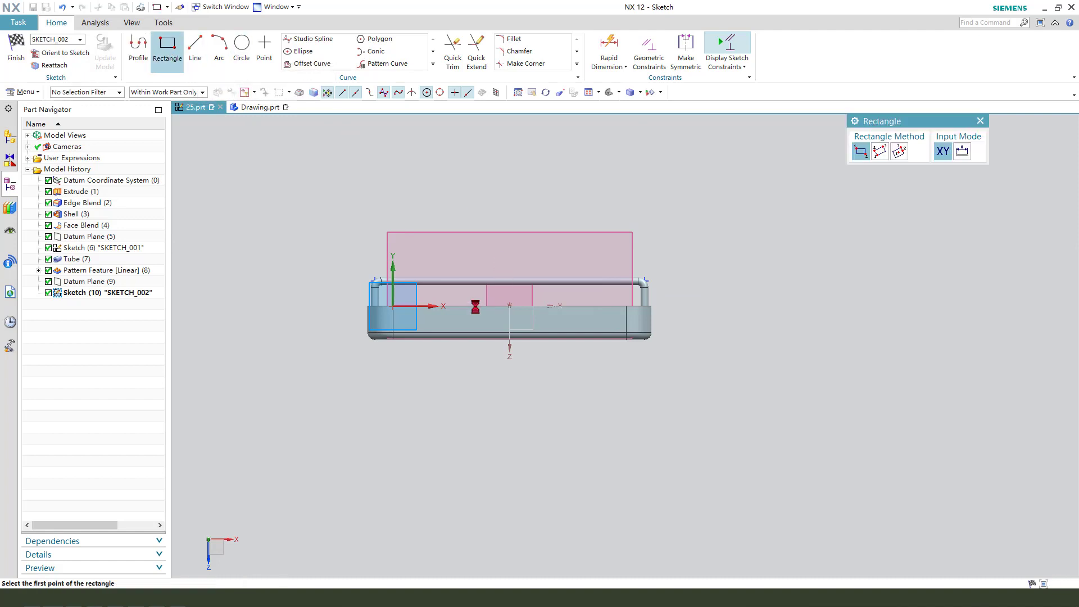
{"action": "scroll", "coordinate": [442, 317], "scroll_direction": "up", "scroll_amount": 2}
{"action": "left_click", "coordinate": [425, 299]}
{"action": "left_click", "coordinate": [682, 213]}
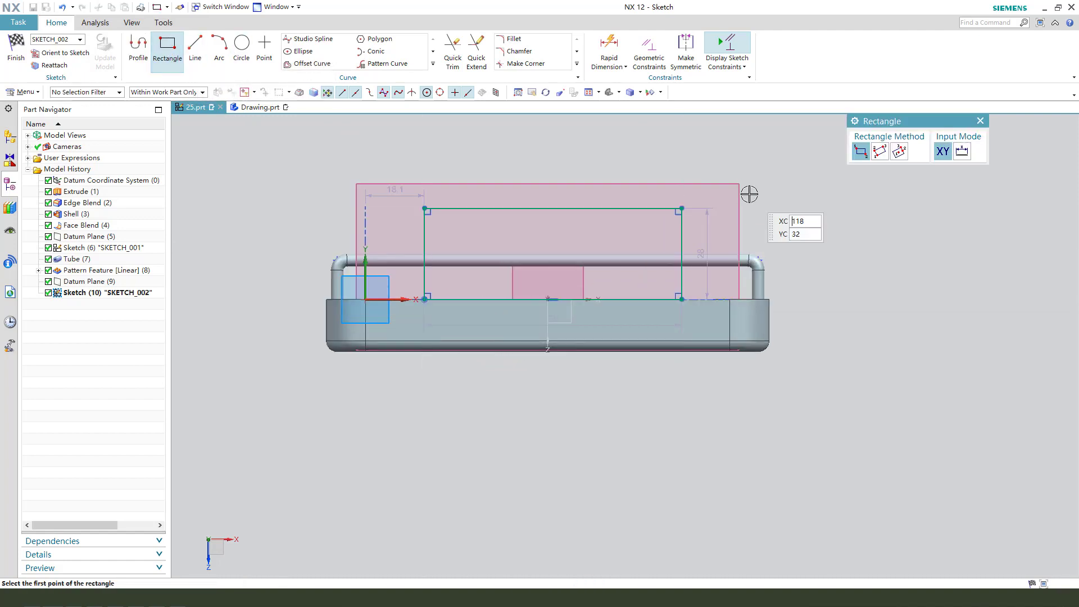
{"action": "key", "text": "Escape"}
- Convert the rectangle's base line to reference, centre its upper line on the frame's vertical axis, and move the height dimension outside the frame
{"action": "scroll", "coordinate": [663, 327], "scroll_direction": "up", "scroll_amount": 1}
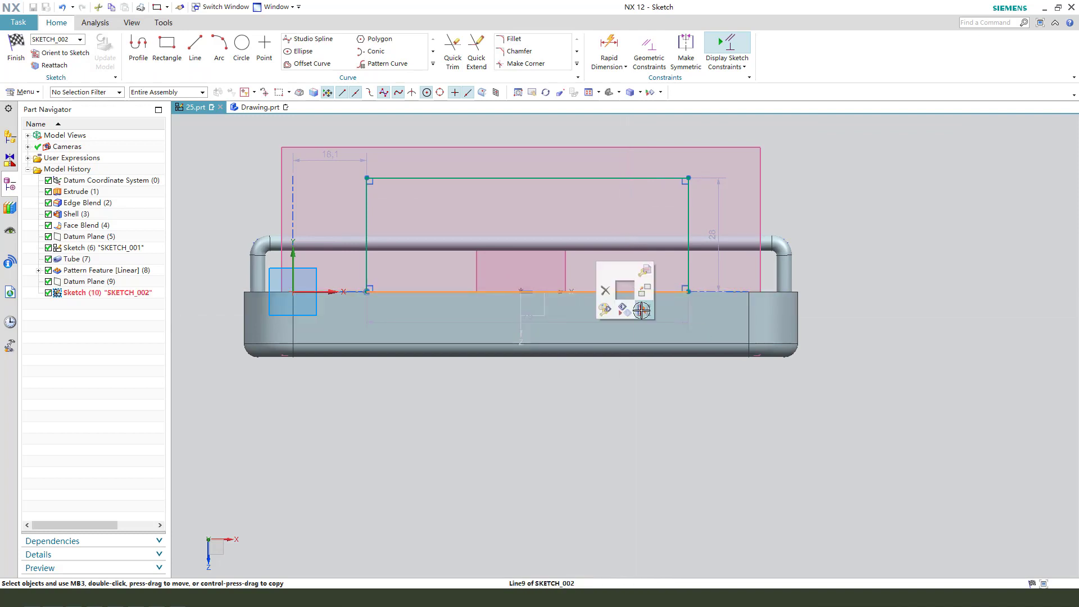
{"action": "left_click", "coordinate": [642, 310]}
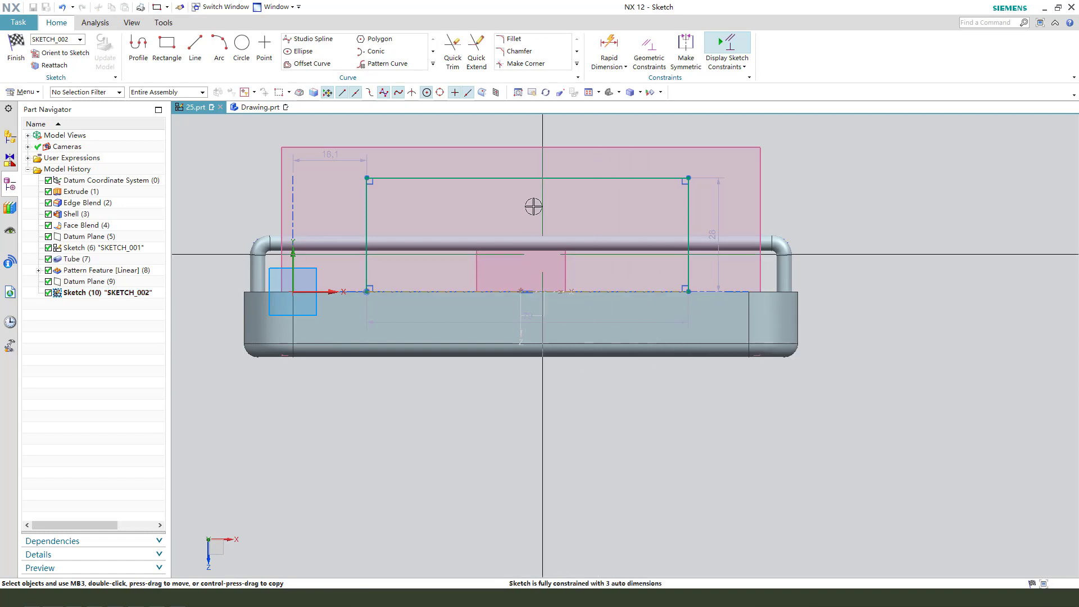
{"action": "left_click", "coordinate": [523, 180]}
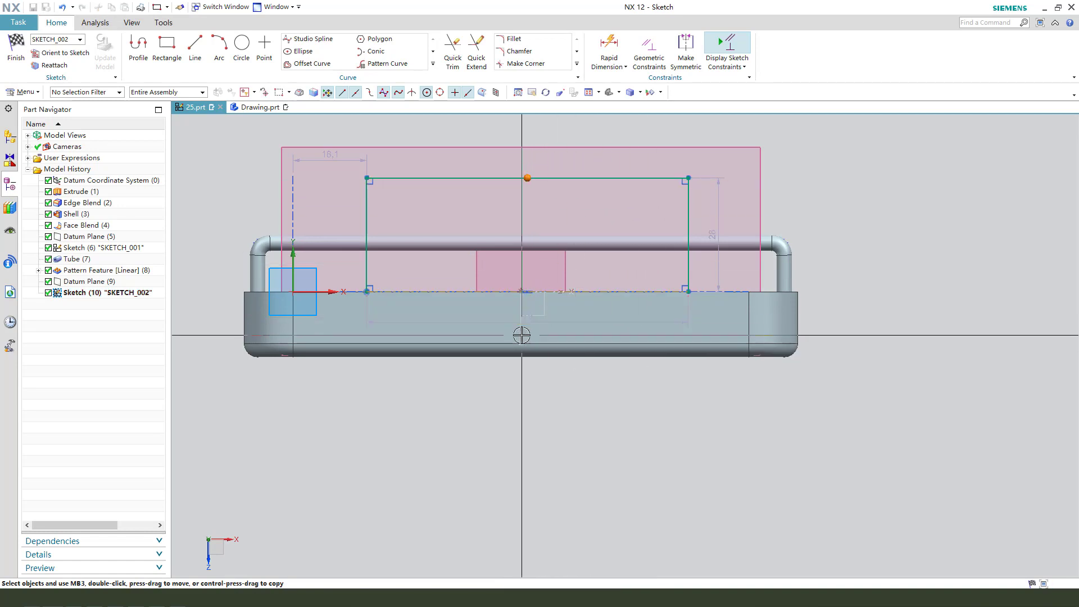
{"action": "left_click", "coordinate": [521, 335]}
{"action": "left_click", "coordinate": [558, 311]}
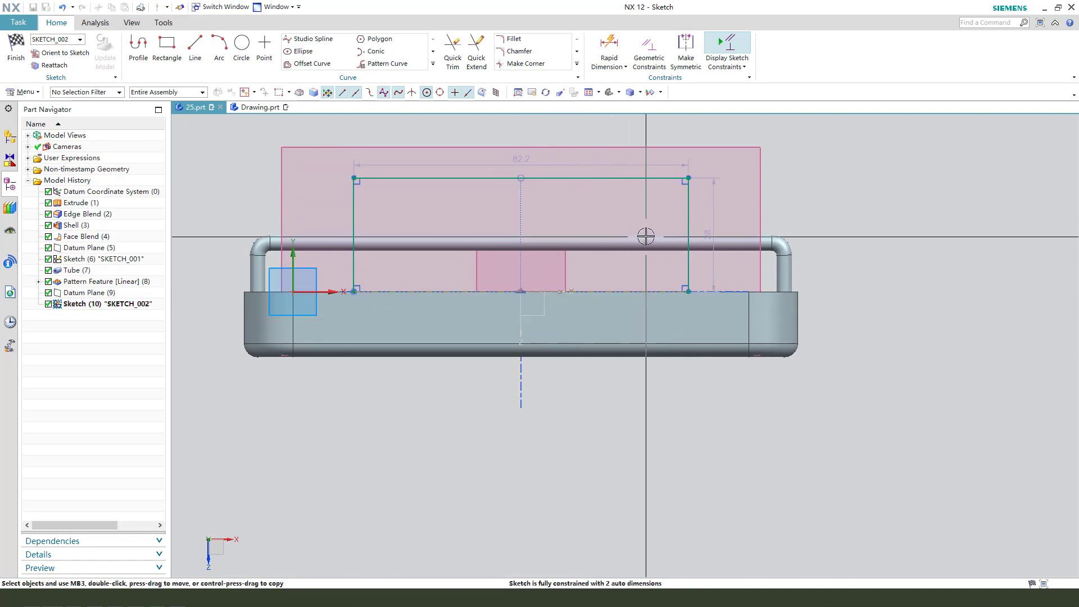
{"action": "left_click_drag", "start_coordinate": [719, 218], "coordinate": [865, 237]}
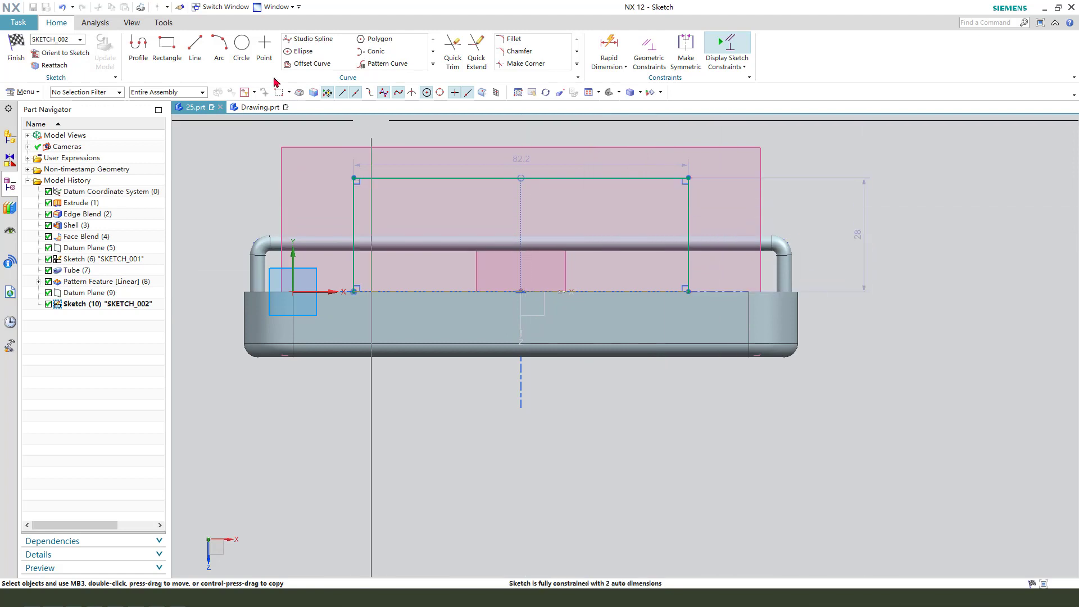
- Fillet the rectangle's two upper corners with radii of about 13.5 mm and 14.4 mm
{"action": "left_click", "coordinate": [514, 41]}
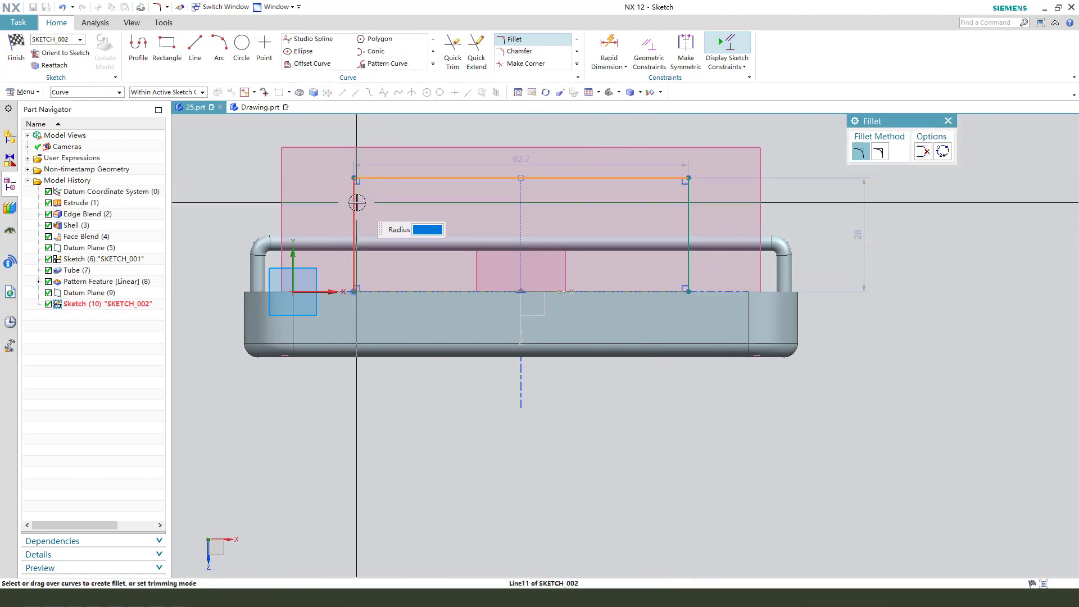
{"action": "left_click", "coordinate": [371, 194]}
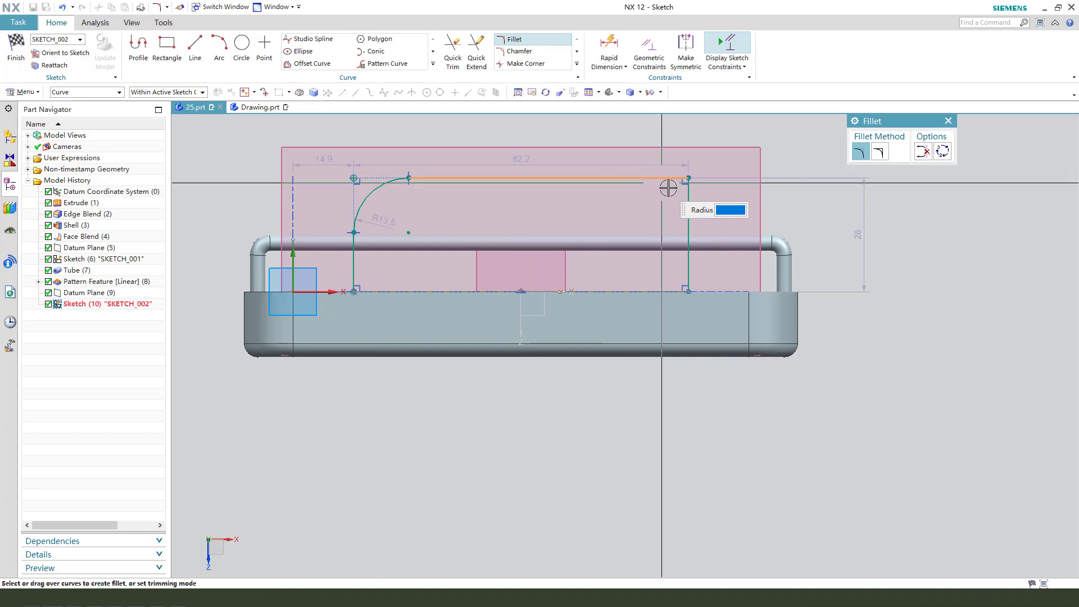
{"action": "left_click", "coordinate": [681, 204]}
{"action": "key", "text": "Escape"}
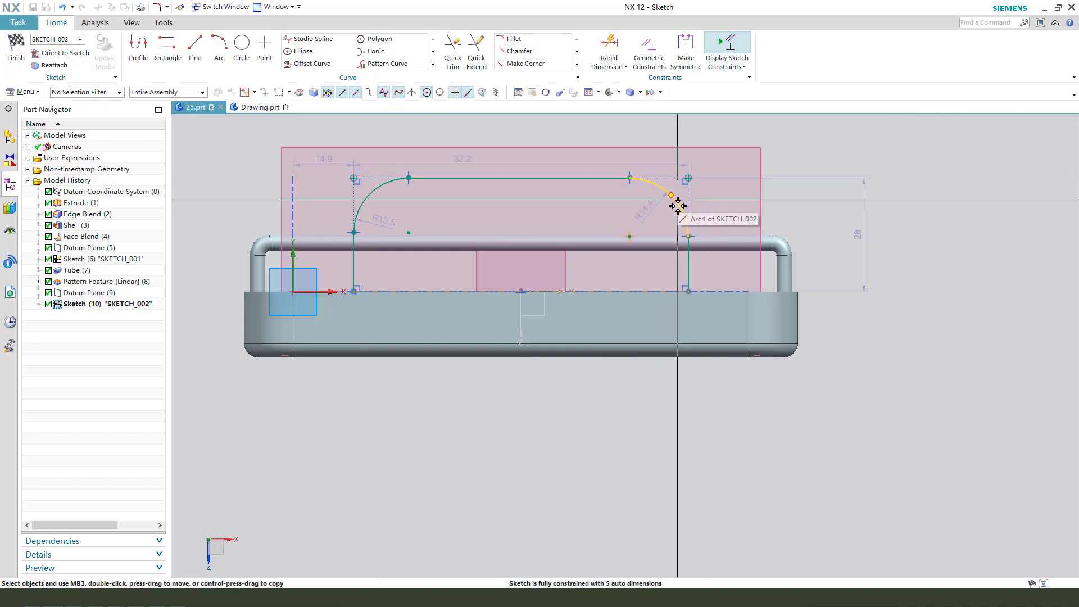
- Constrain the two corner arcs to equal radius and move the radius dimension outside the profile
{"action": "scroll", "coordinate": [678, 206], "scroll_direction": "up", "scroll_amount": 3}
{"action": "left_click", "coordinate": [686, 214]}
{"action": "scroll", "coordinate": [683, 231], "scroll_direction": "down", "scroll_amount": 3}
{"action": "scroll", "coordinate": [387, 224], "scroll_direction": "up", "scroll_amount": 2}
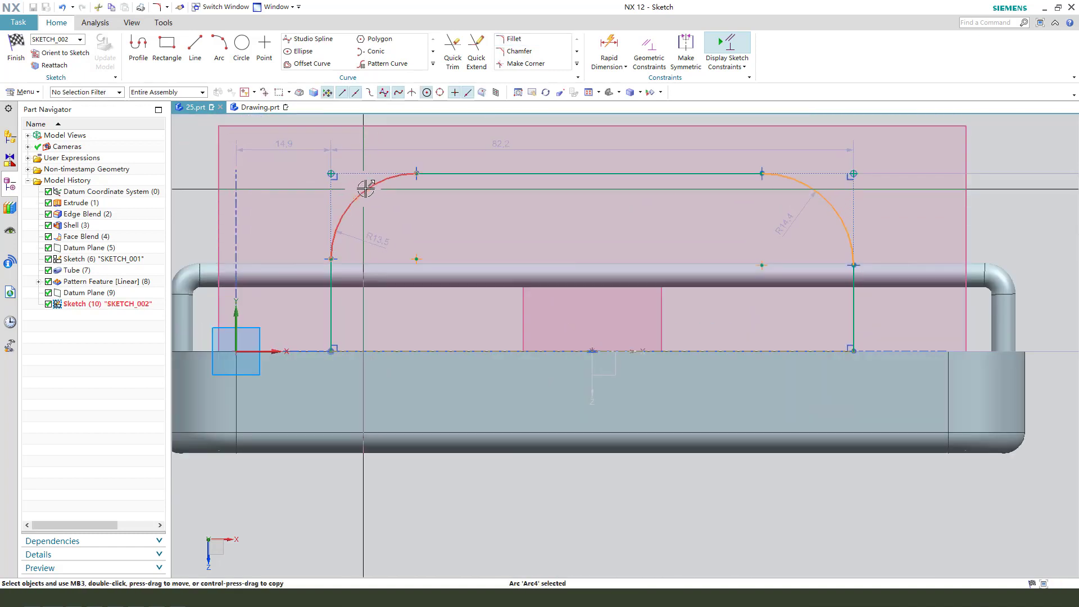
{"action": "left_click", "coordinate": [366, 189]}
{"action": "left_click", "coordinate": [533, 153]}
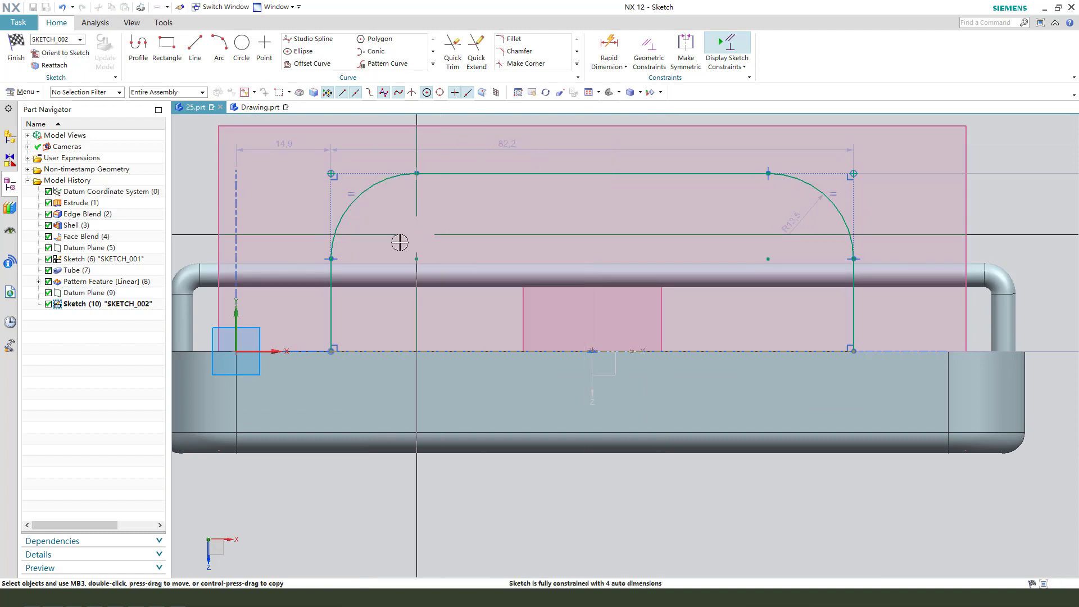
{"action": "scroll", "coordinate": [650, 225], "scroll_direction": "down", "scroll_amount": 2}
{"action": "left_click_drag", "start_coordinate": [707, 164], "coordinate": [715, 150]}
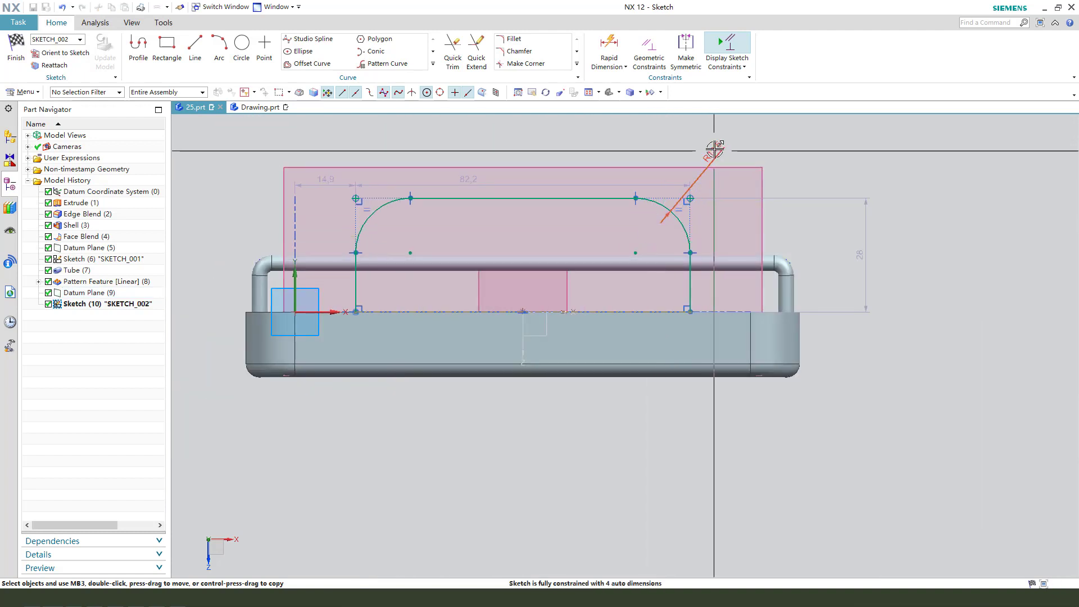
- Set the radius of the profile's two upper corner arcs to 3 mm
{"action": "type", "text": "3"}
{"action": "key", "text": "Return"}
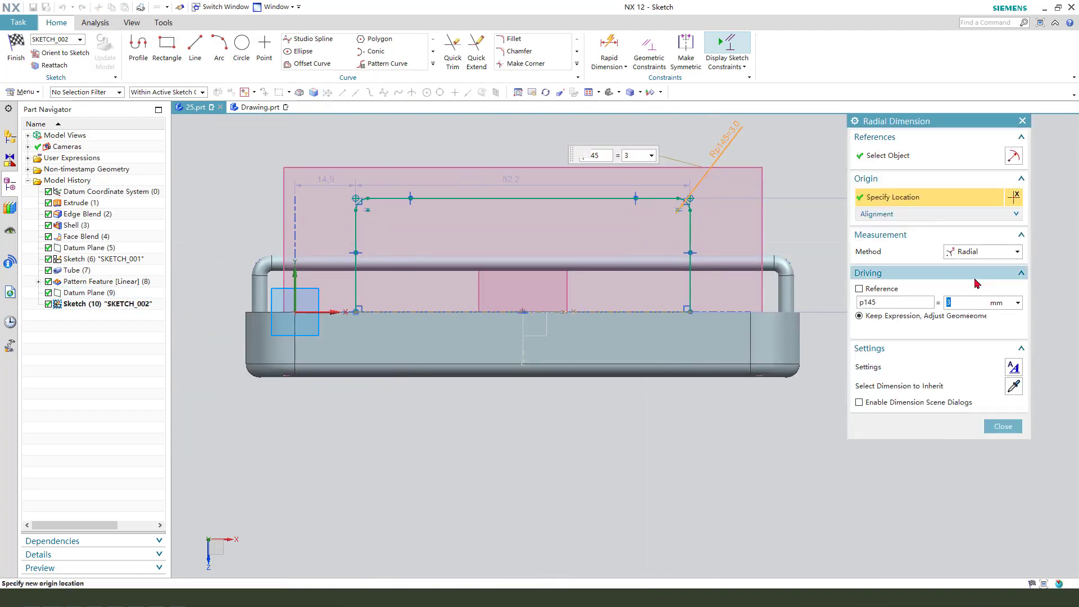
{"action": "middle_click", "coordinate": [634, 295]}
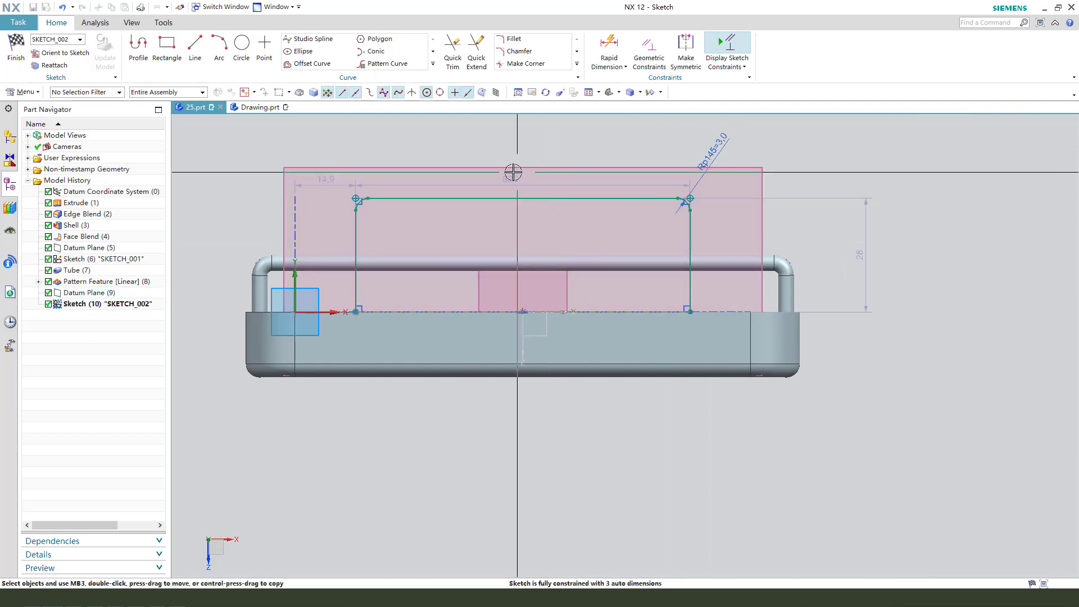
- Move the profile's width dimension above the sketch and set the width to 74 mm
{"action": "left_click_drag", "start_coordinate": [511, 171], "coordinate": [510, 142]}
{"action": "double_click", "coordinate": [510, 142]}
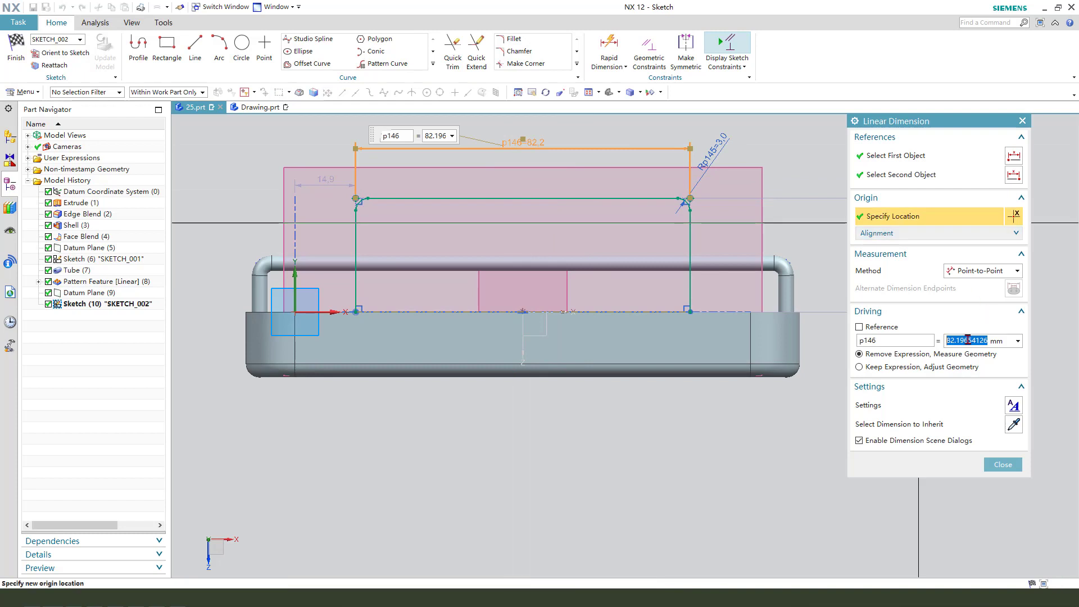
{"action": "type", "text": "7"}
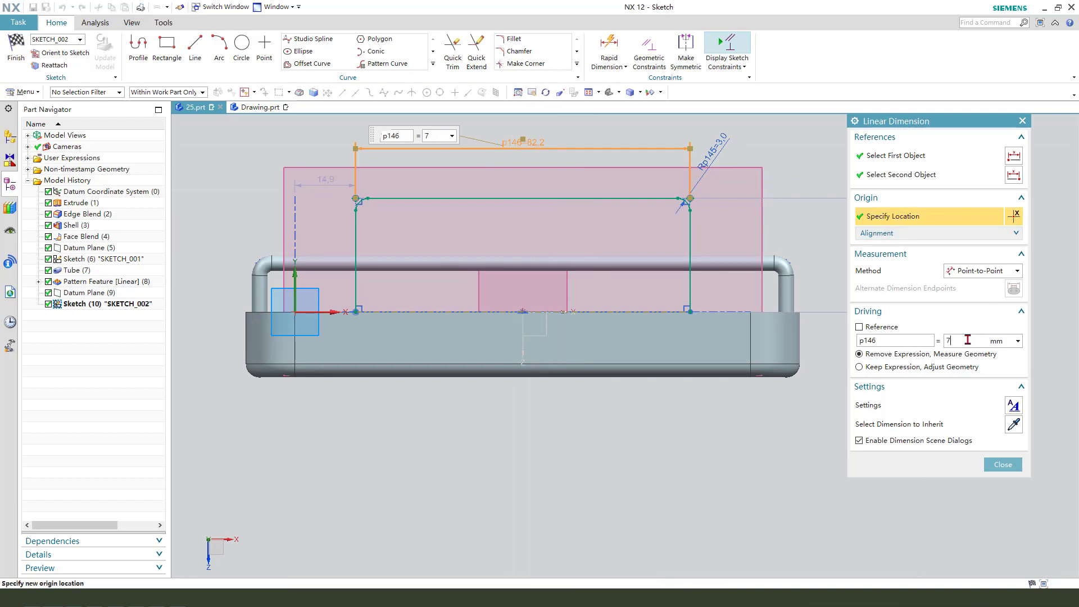
{"action": "type", "text": "4"}
{"action": "key", "text": "Return"}
{"action": "middle_click", "coordinate": [676, 344]}
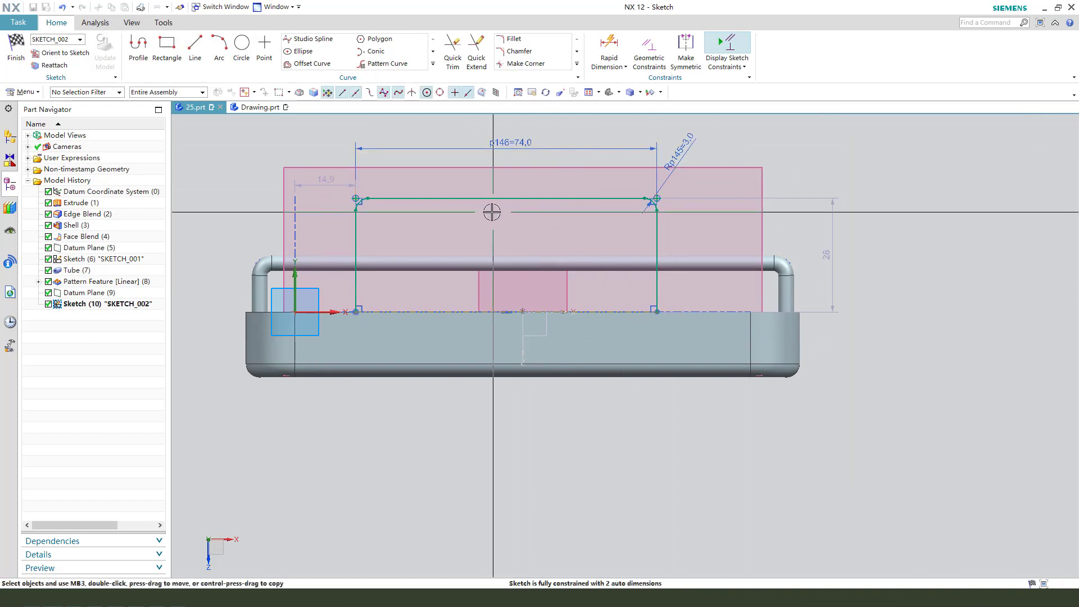
- Constrain the midpoint of the profile's upper line to the frame's vertical centre axis
{"action": "middle_click_drag", "start_coordinate": [505, 197], "coordinate": [503, 198]}
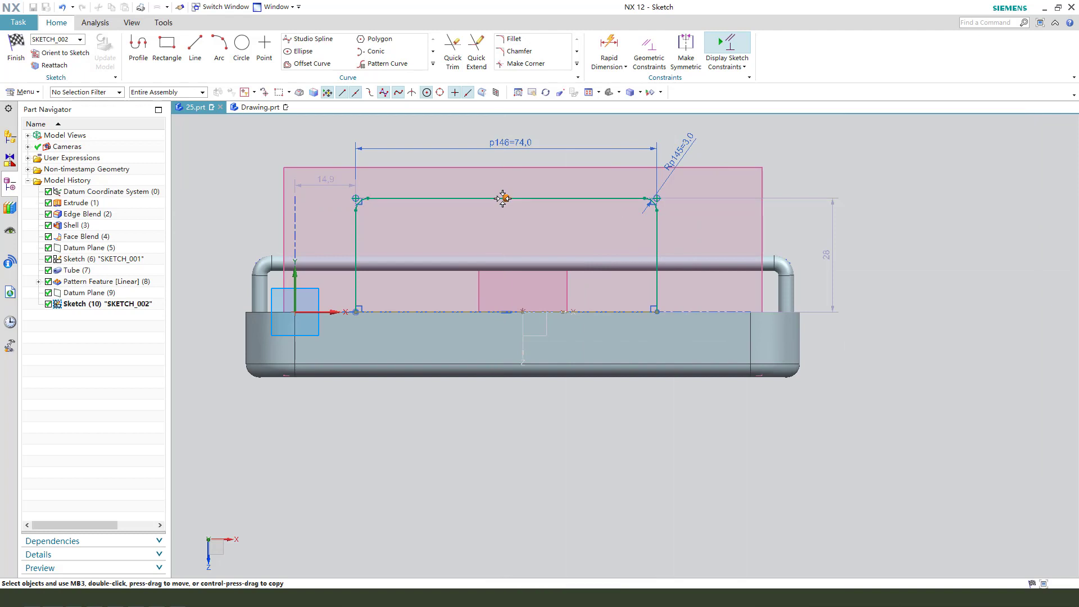
{"action": "left_click", "coordinate": [524, 334]}
{"action": "left_click", "coordinate": [559, 296]}
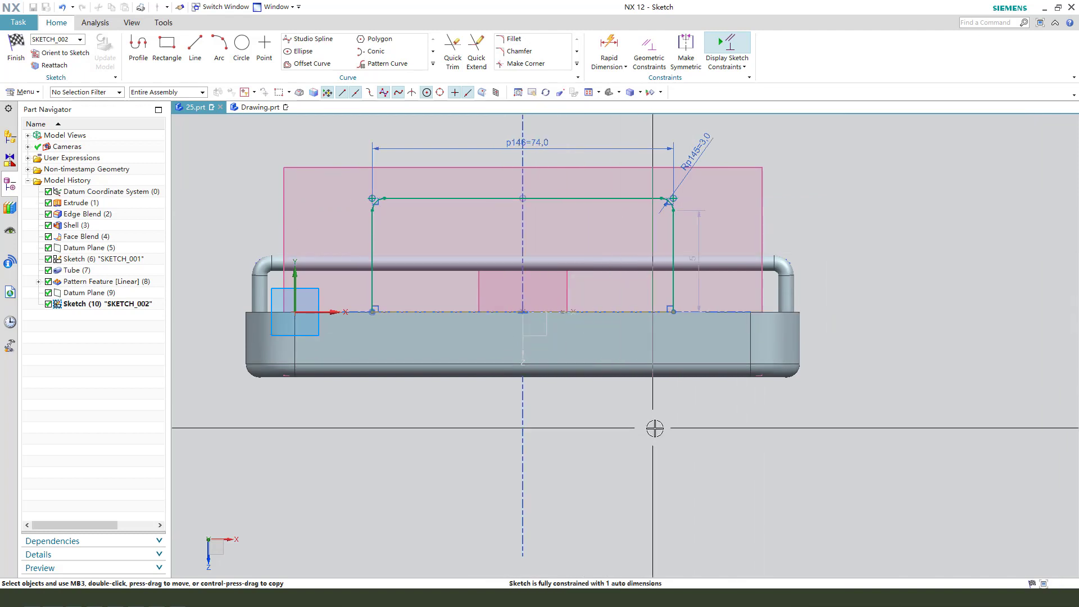
- Add a vertical dimension from the profile's upper line to its base and set the height to 12 mm
{"action": "left_click", "coordinate": [663, 199]}
{"action": "left_click", "coordinate": [673, 312]}
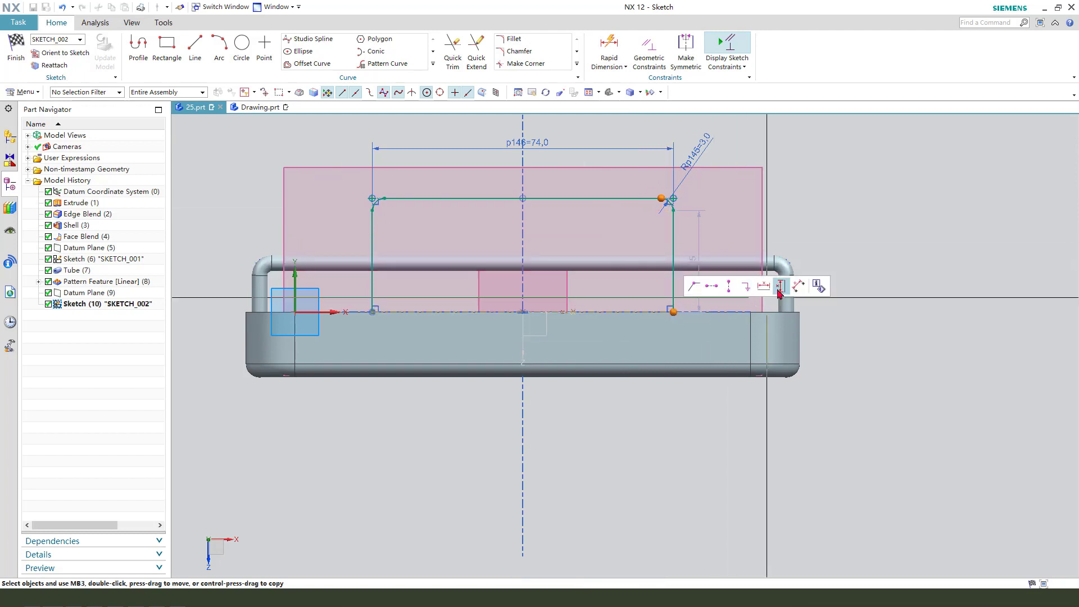
{"action": "left_click", "coordinate": [780, 287]}
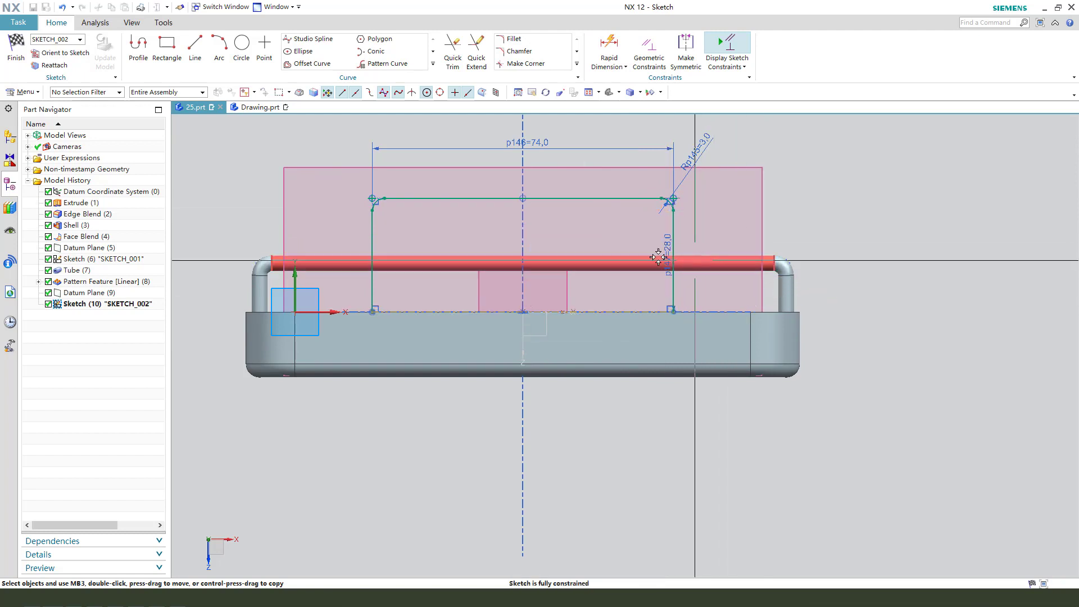
{"action": "left_click", "coordinate": [817, 248]}
{"action": "type", "text": "12"}
{"action": "key", "text": "Return"}
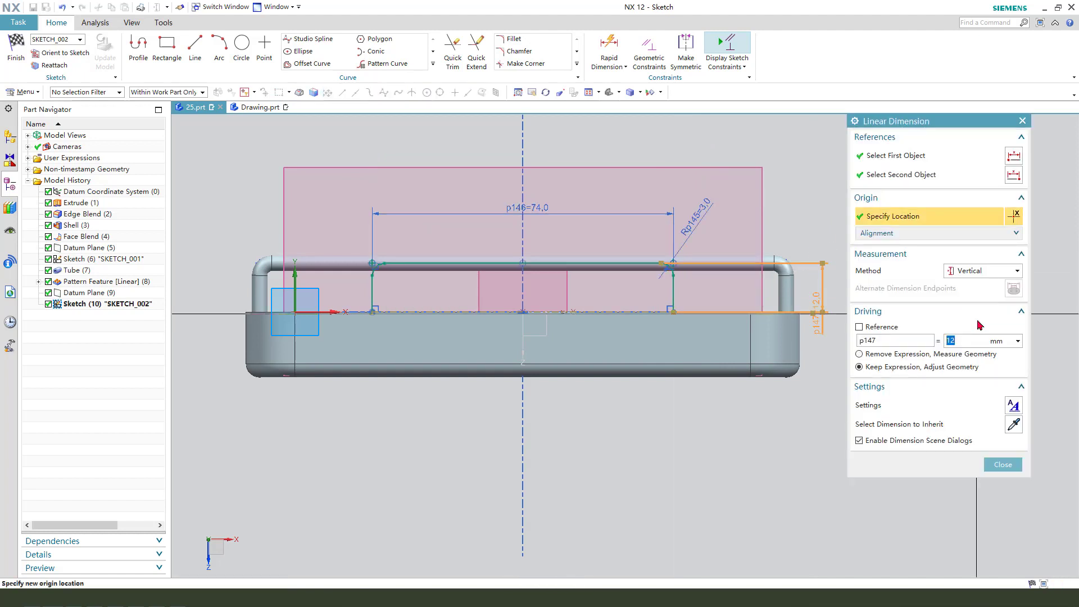
{"action": "key", "text": "Escape"}
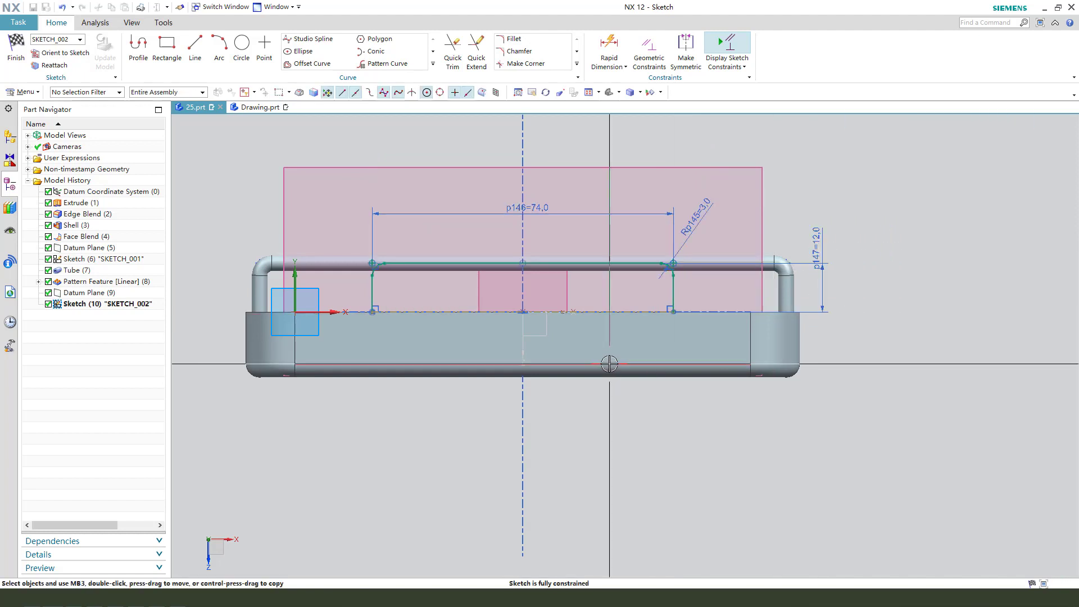
- Finish the sketch and cancel the extrude, keeping the sketch as a separate feature
{"action": "left_click", "coordinate": [21, 56]}
{"action": "middle_click_drag", "start_coordinate": [618, 330], "coordinate": [988, 481]}
{"action": "left_click", "coordinate": [1004, 521]}
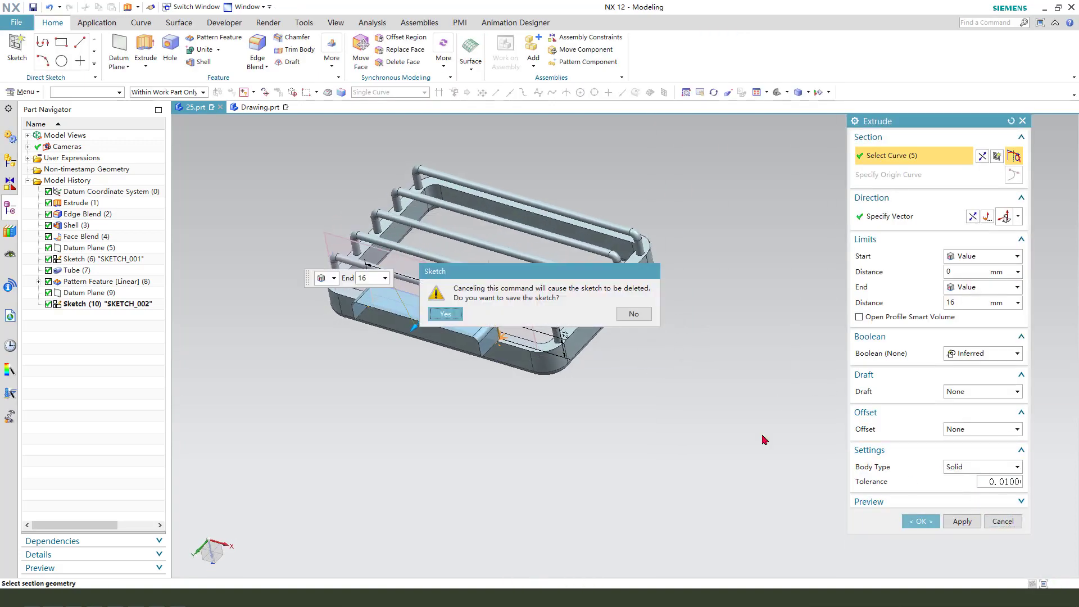
{"action": "left_click", "coordinate": [455, 321]}
{"action": "scroll", "coordinate": [436, 295], "scroll_direction": "up", "scroll_amount": 2}
{"action": "middle_click_drag", "start_coordinate": [433, 294], "coordinate": [442, 304]}
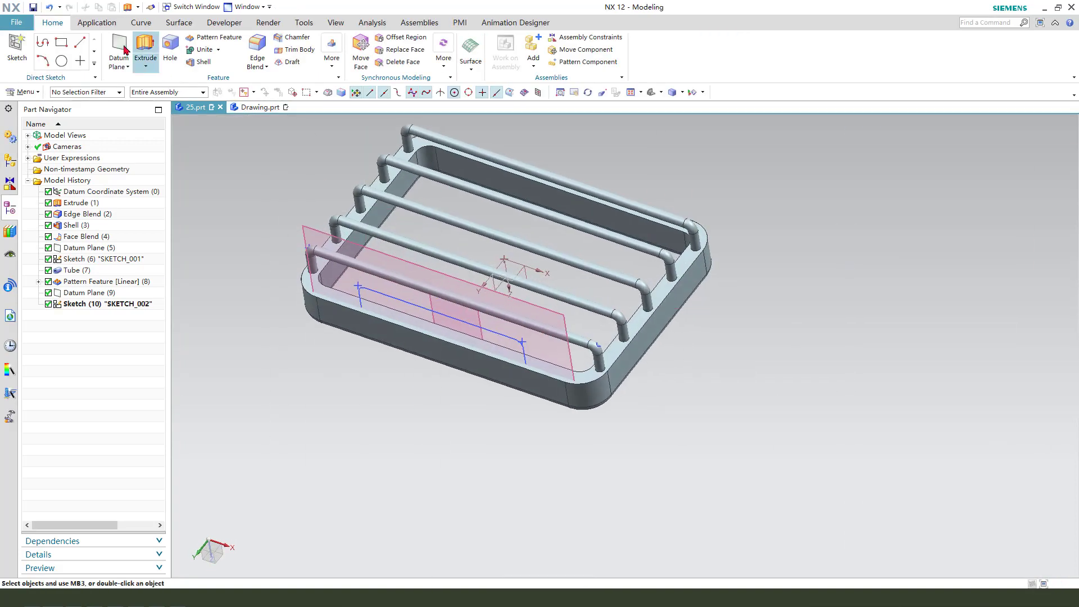
- Create a tube of 3.8 mm outer diameter and 0 mm inner diameter along the new sketch, united with the basket body
{"action": "left_click", "coordinate": [185, 27]}
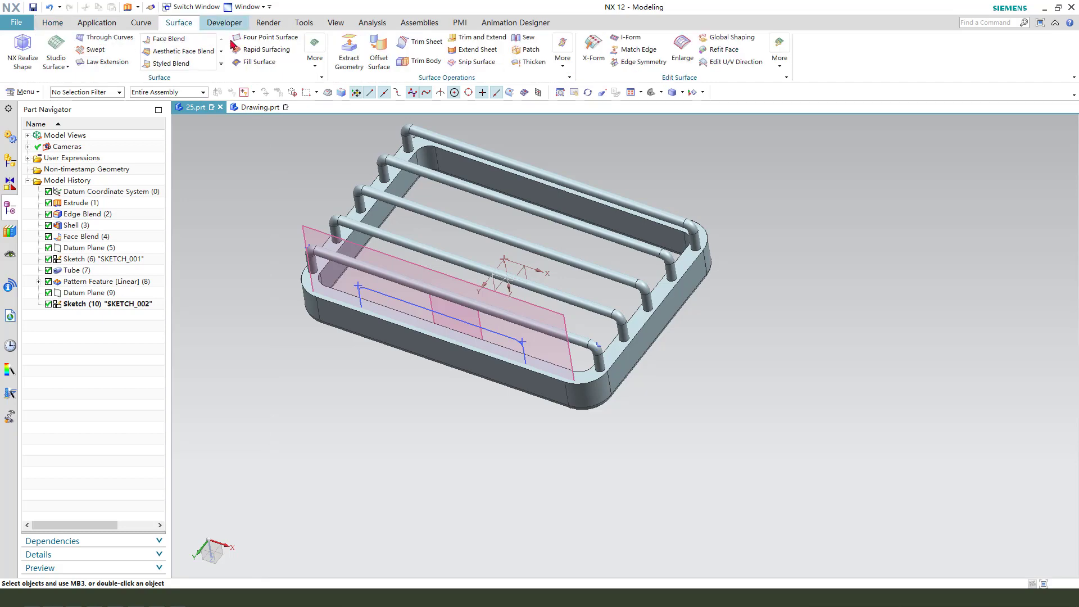
{"action": "left_click", "coordinate": [316, 67]}
{"action": "left_click", "coordinate": [334, 109]}
{"action": "scroll", "coordinate": [406, 312], "scroll_direction": "up", "scroll_amount": 1}
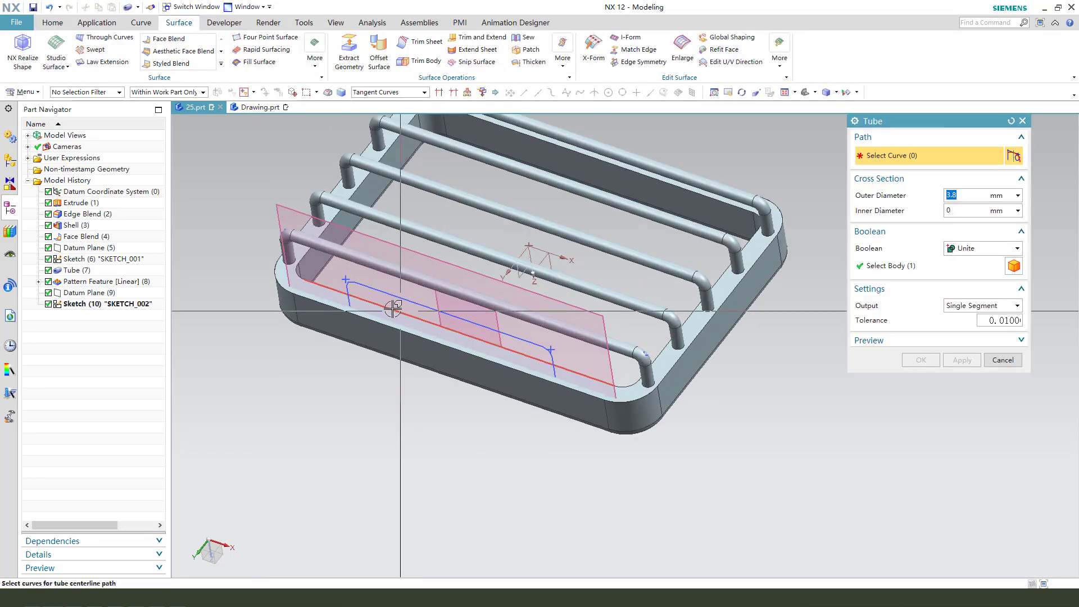
{"action": "left_click", "coordinate": [380, 293]}
{"action": "left_click", "coordinate": [948, 266]}
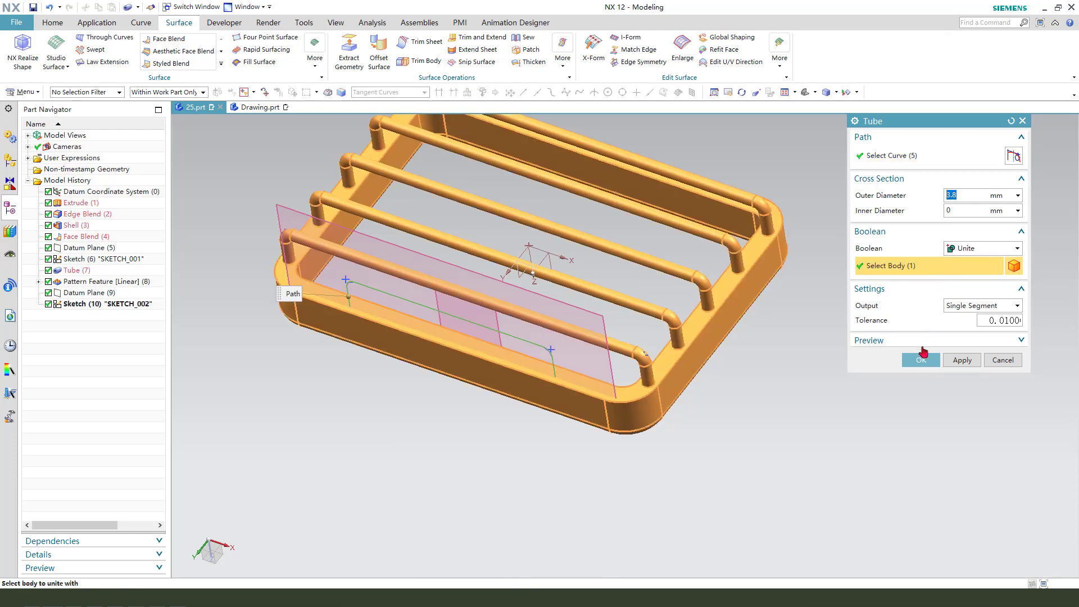
{"action": "left_click", "coordinate": [921, 362]}
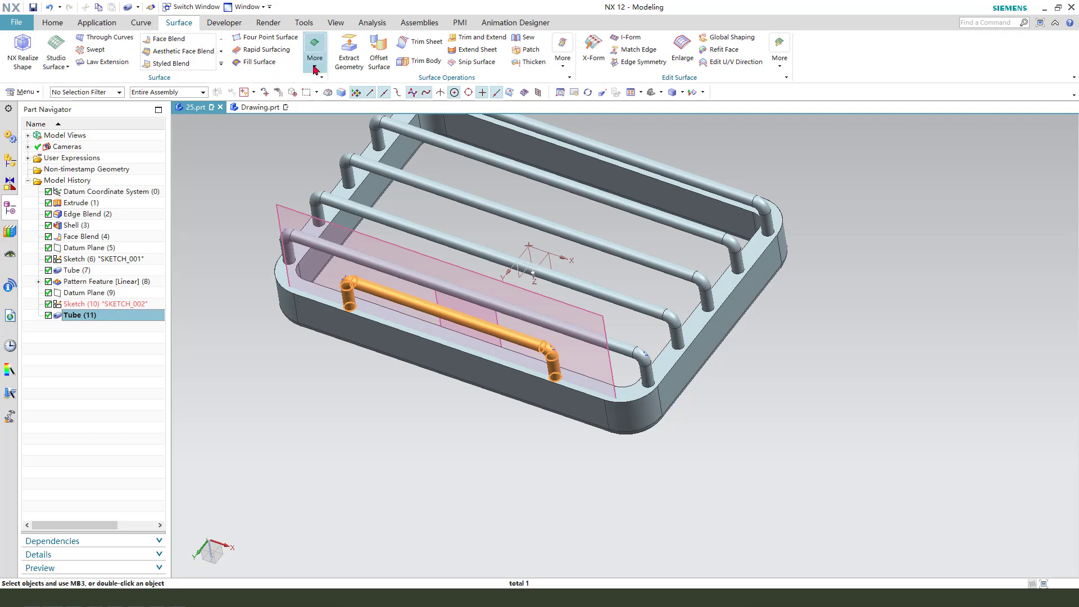
- Mirror the new tube feature about the XZ plane of the datum coordinate system
{"action": "left_click", "coordinate": [53, 23]}
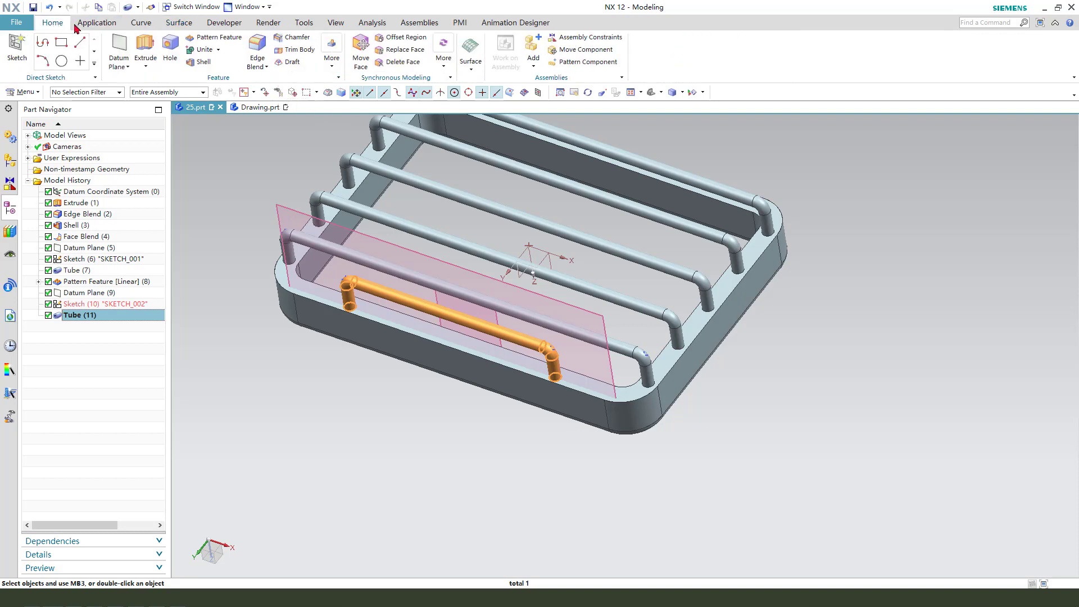
{"action": "left_click", "coordinate": [330, 66]}
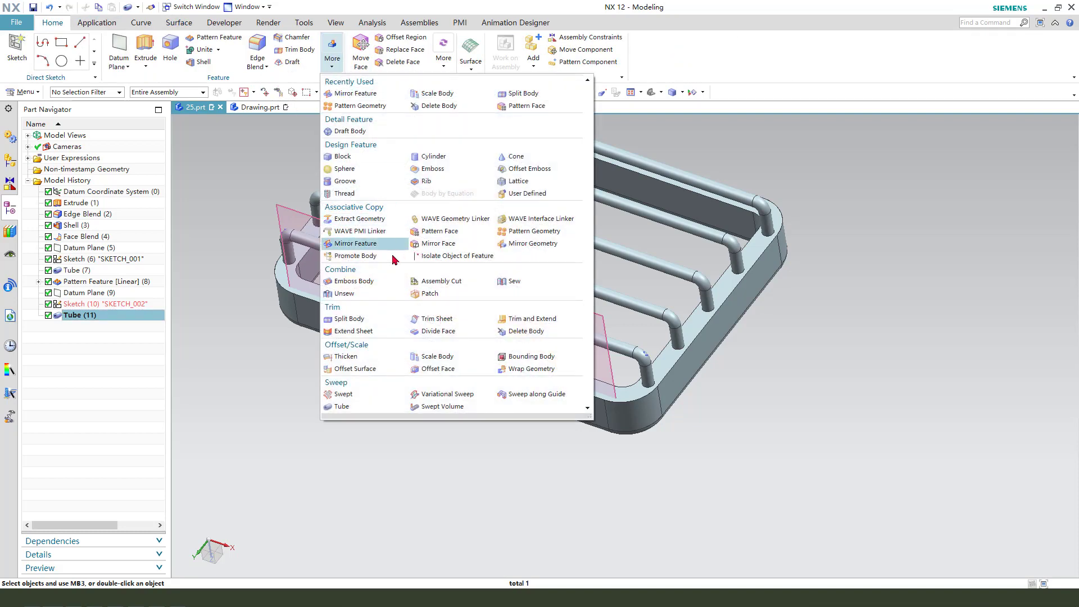
{"action": "left_click", "coordinate": [362, 244]}
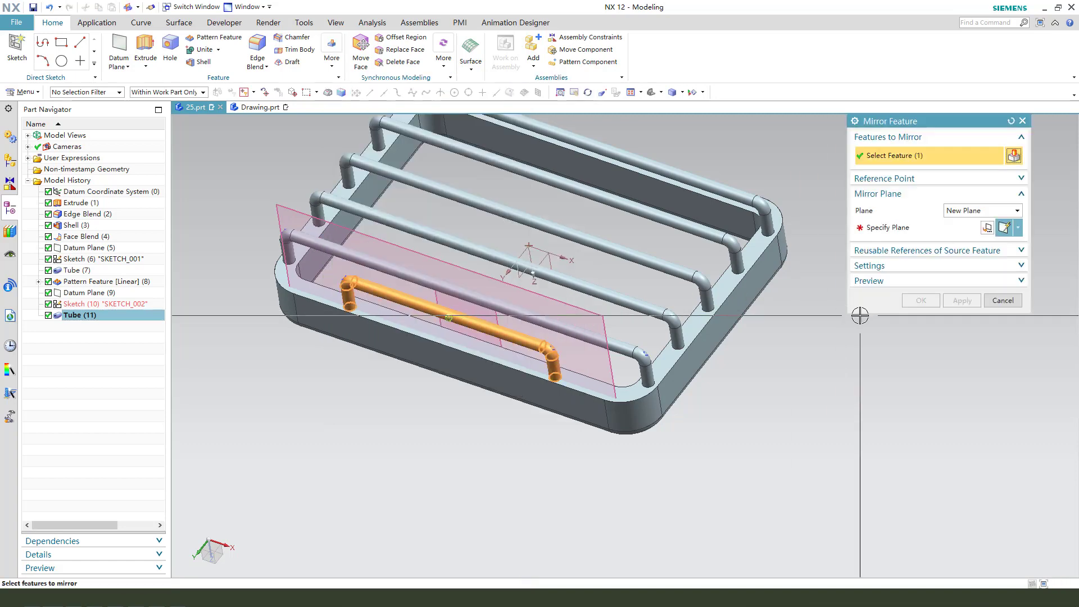
{"action": "scroll", "coordinate": [607, 279], "scroll_direction": "down", "scroll_amount": 2}
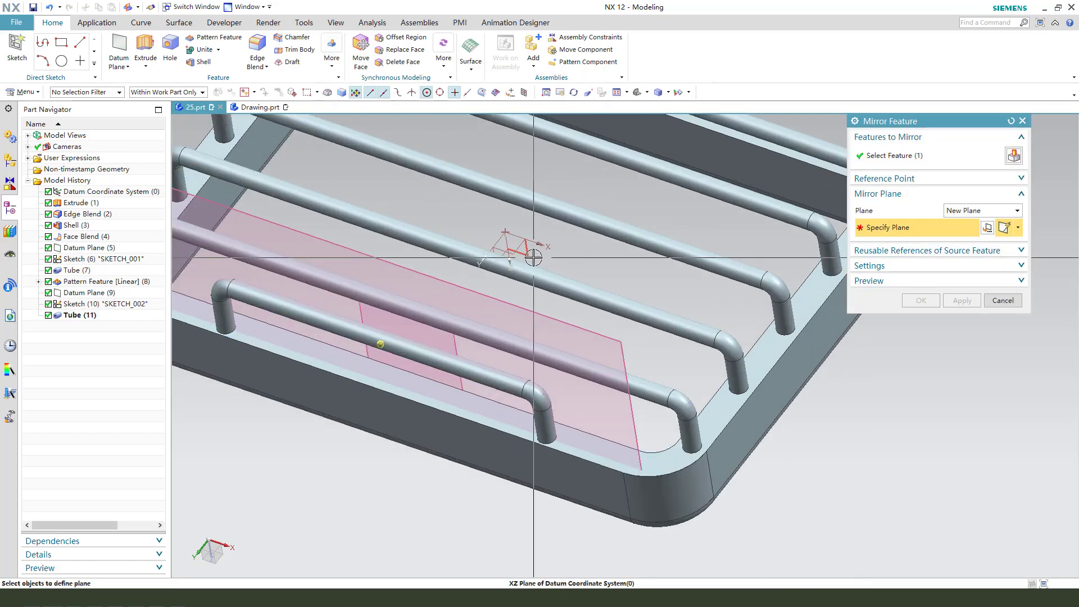
{"action": "left_click", "coordinate": [513, 283]}
{"action": "left_click", "coordinate": [921, 300]}
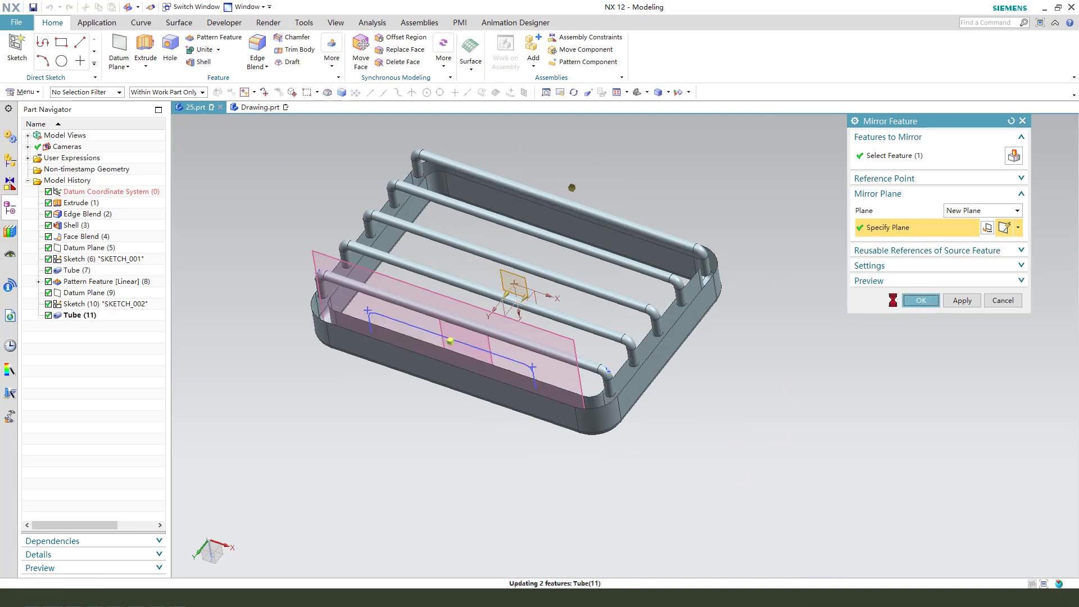
- Start an extrude sketch on the frame's long outer side face and draw a rectangle about 56 mm wide and 29 mm high
{"action": "middle_click_drag", "start_coordinate": [749, 325], "coordinate": [685, 463]}
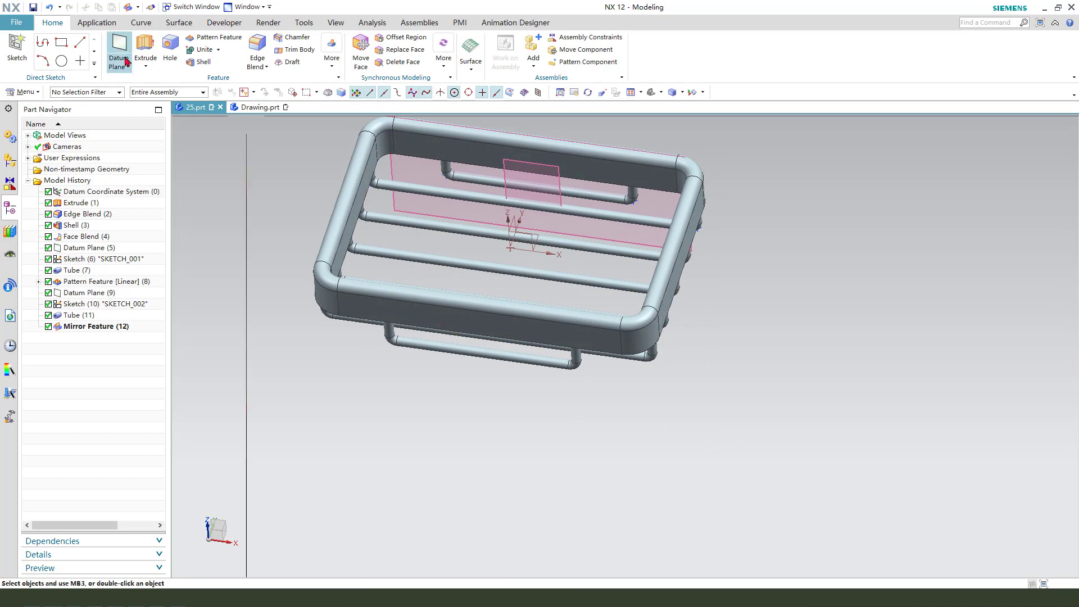
{"action": "left_click", "coordinate": [145, 46]}
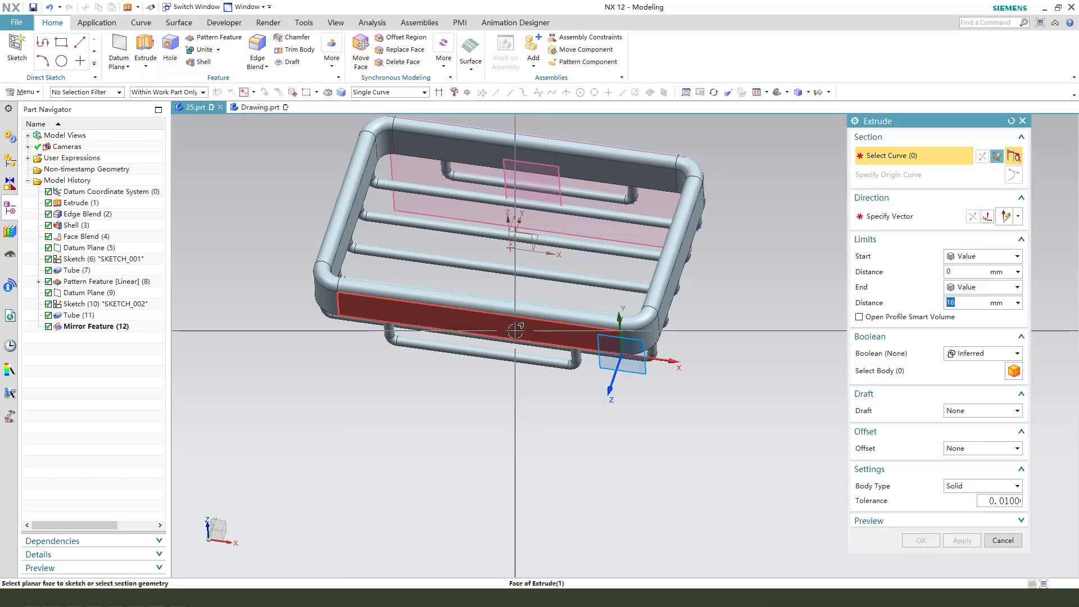
{"action": "left_click", "coordinate": [610, 329]}
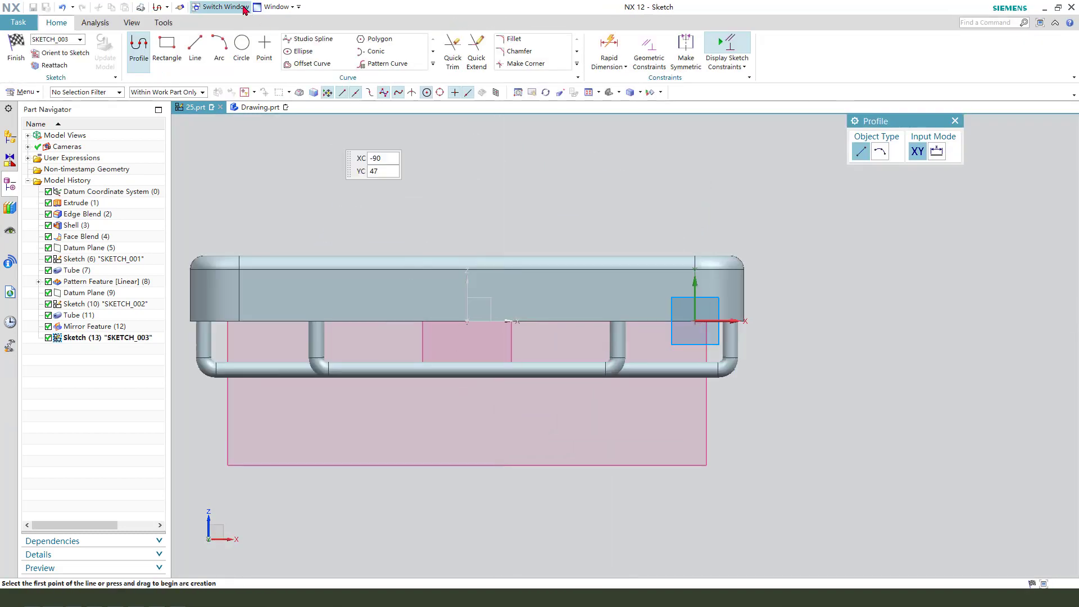
{"action": "left_click", "coordinate": [167, 47]}
{"action": "left_click", "coordinate": [350, 223]}
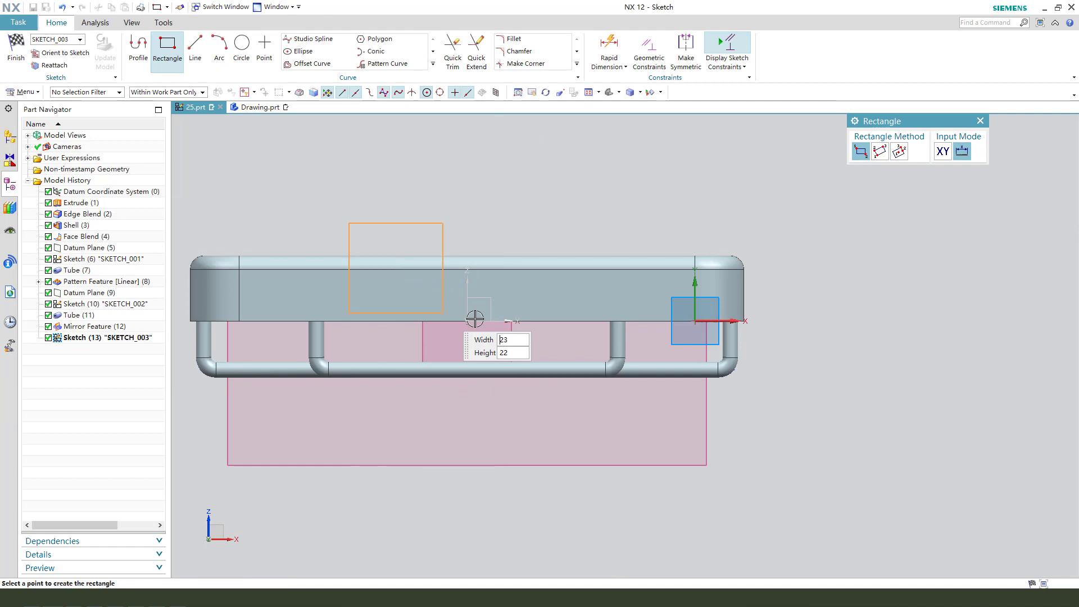
{"action": "left_click", "coordinate": [577, 340]}
{"action": "key", "text": "Escape"}
{"action": "double_click", "coordinate": [491, 344]}
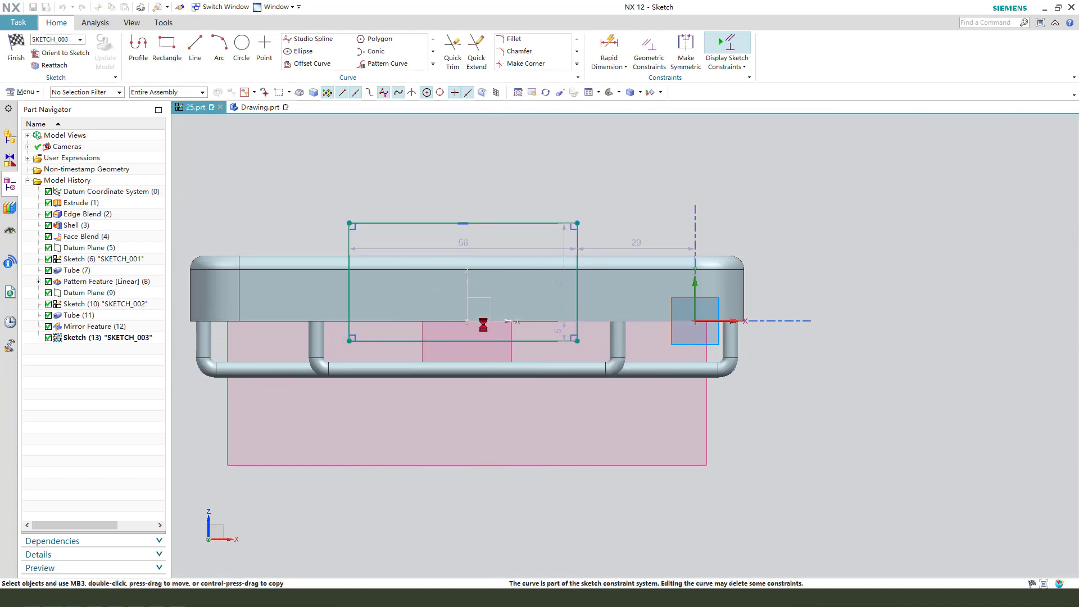
{"action": "left_click", "coordinate": [469, 321]}
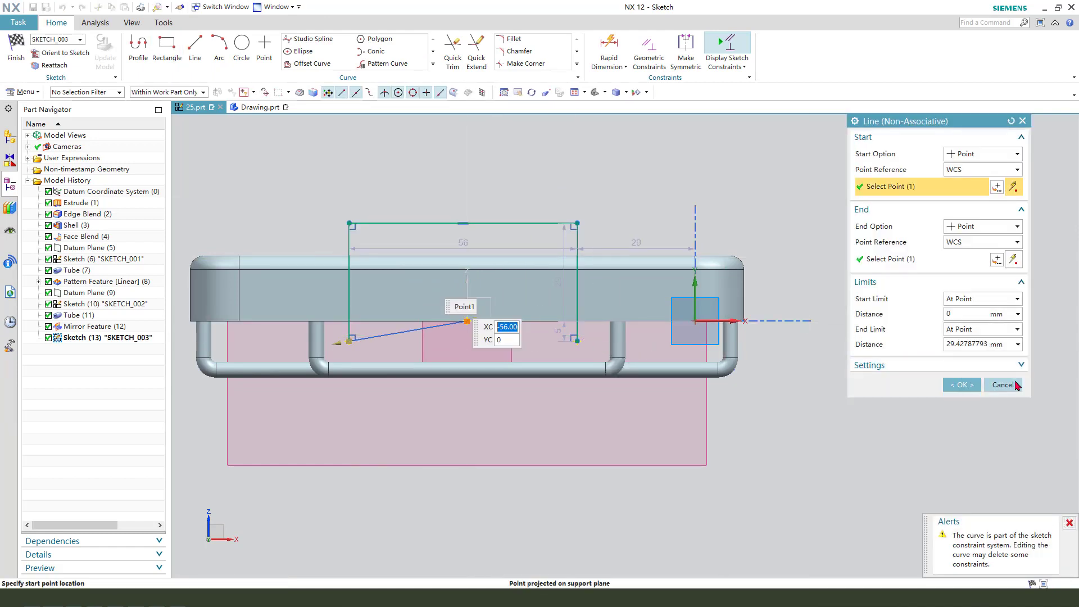
{"action": "left_click", "coordinate": [1004, 385]}
- Constrain the rectangle's lower line to pass through the datum origin point on the frame's lower edge
{"action": "scroll", "coordinate": [478, 337], "scroll_direction": "up", "scroll_amount": 2}
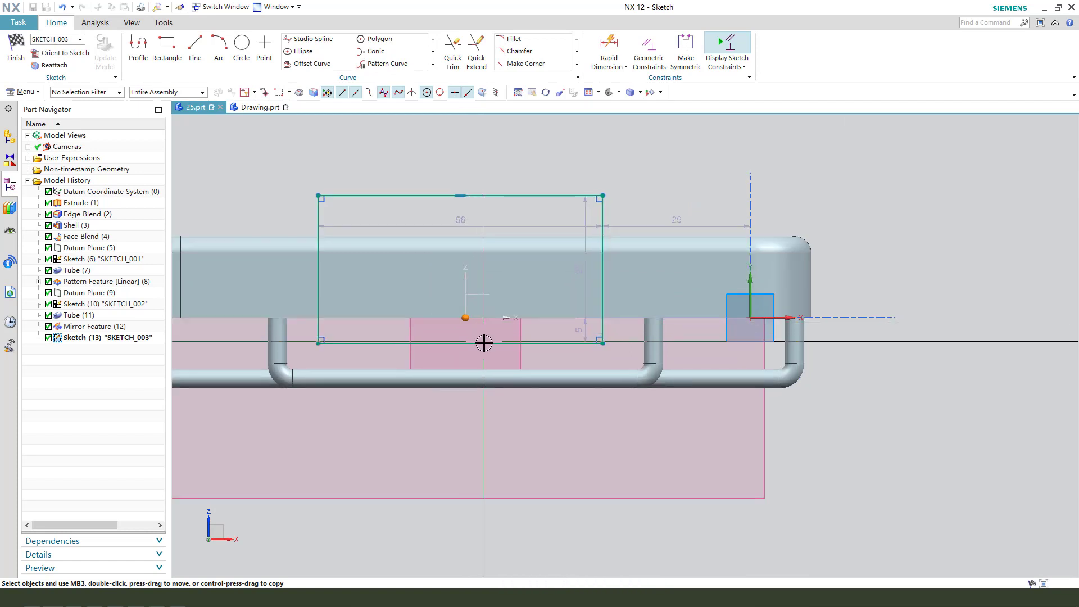
{"action": "left_click", "coordinate": [492, 344]}
{"action": "left_click", "coordinate": [509, 328]}
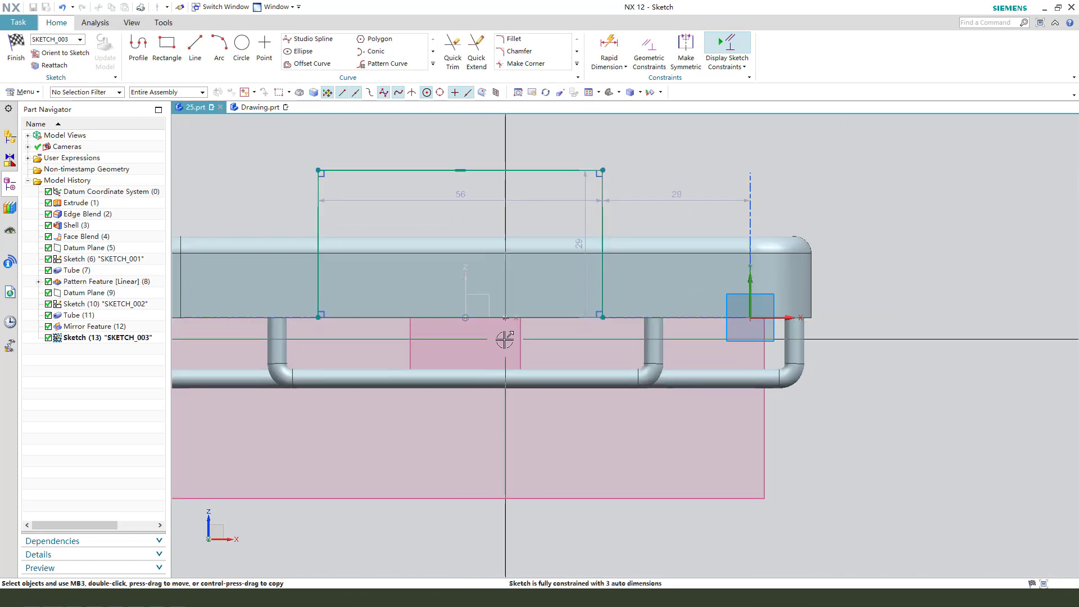
- Move the rectangle's dimensions clear of the profile and set its width to 64 mm
{"action": "scroll", "coordinate": [545, 273], "scroll_direction": "down", "scroll_amount": 2}
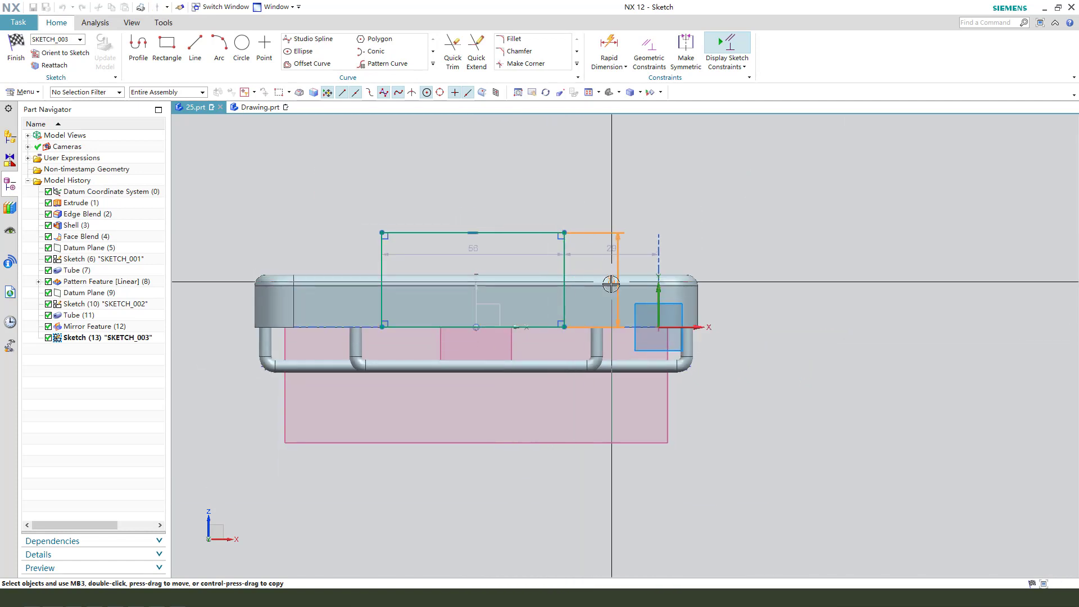
{"action": "left_click", "coordinate": [476, 249]}
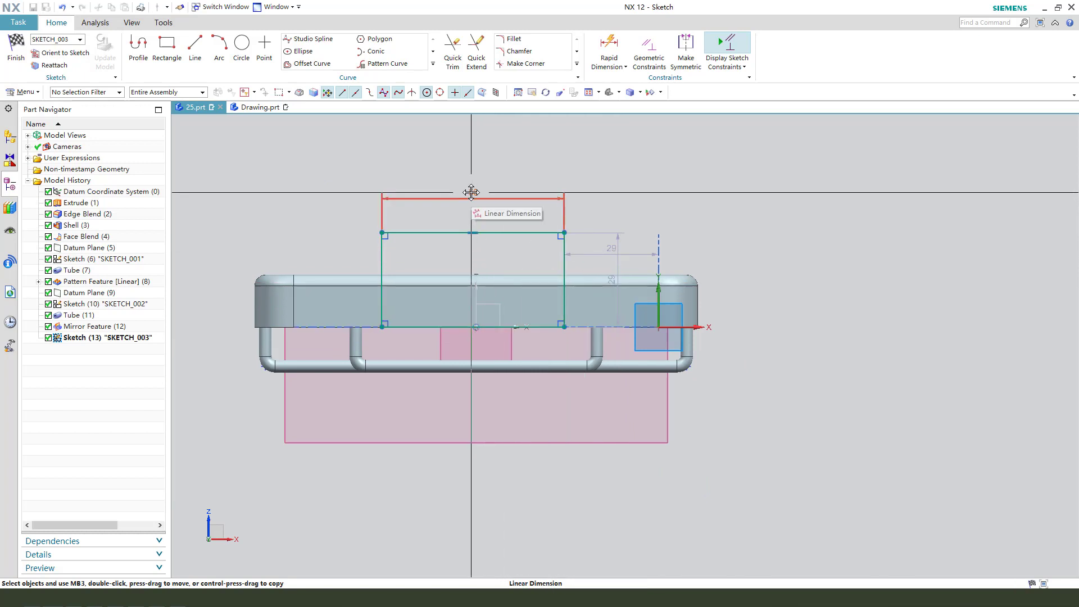
{"action": "left_click", "coordinate": [473, 192]}
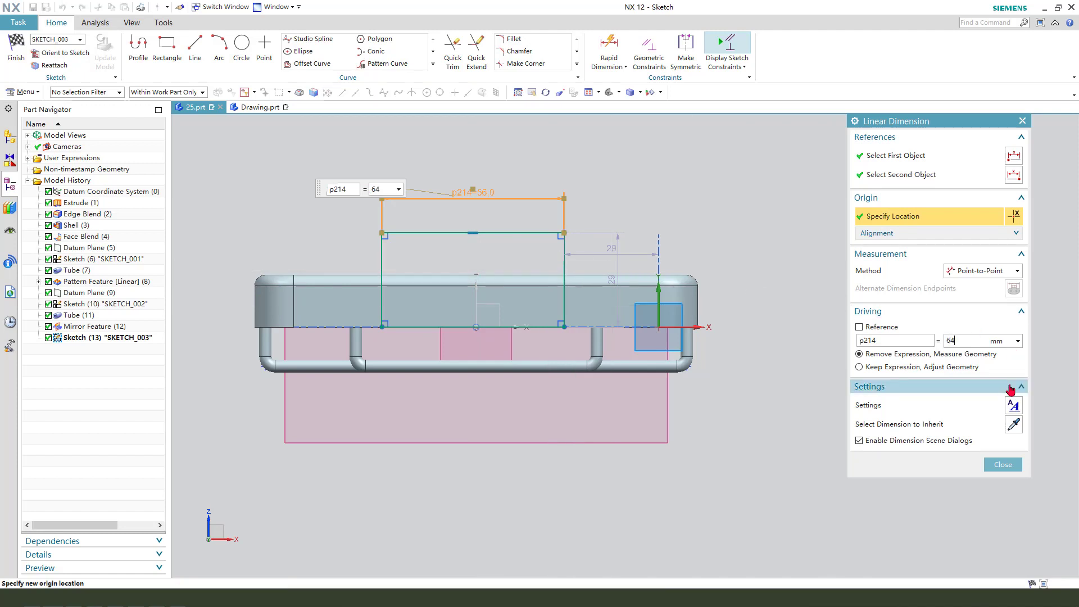
{"action": "middle_click", "coordinate": [550, 304]}
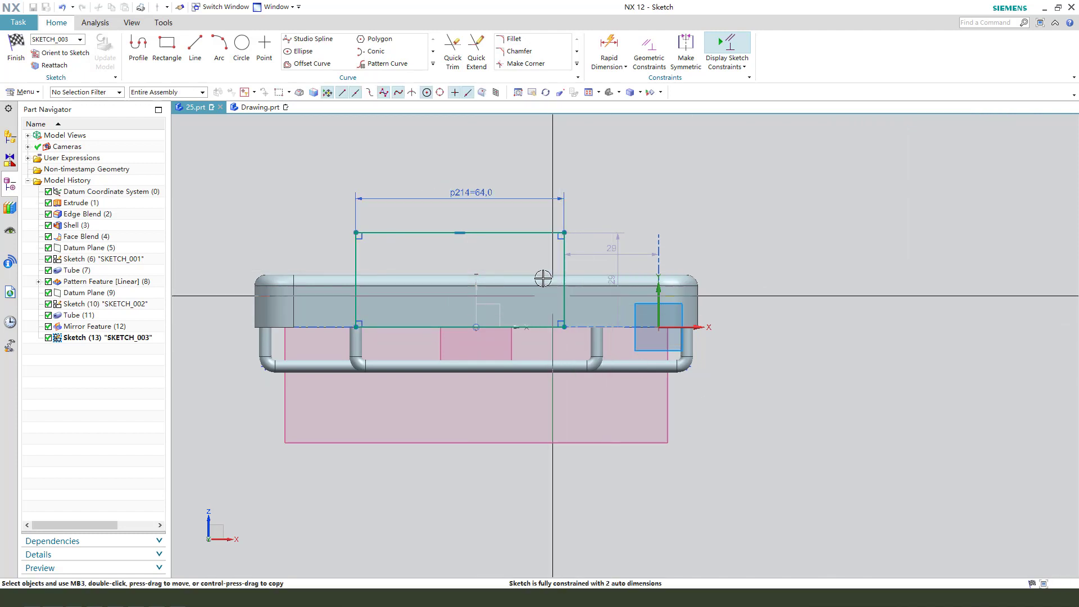
- Constrain the midpoint of the rectangle's upper line to the datum Z axis and set the rectangle's height to 50 mm
{"action": "left_click", "coordinate": [459, 233]}
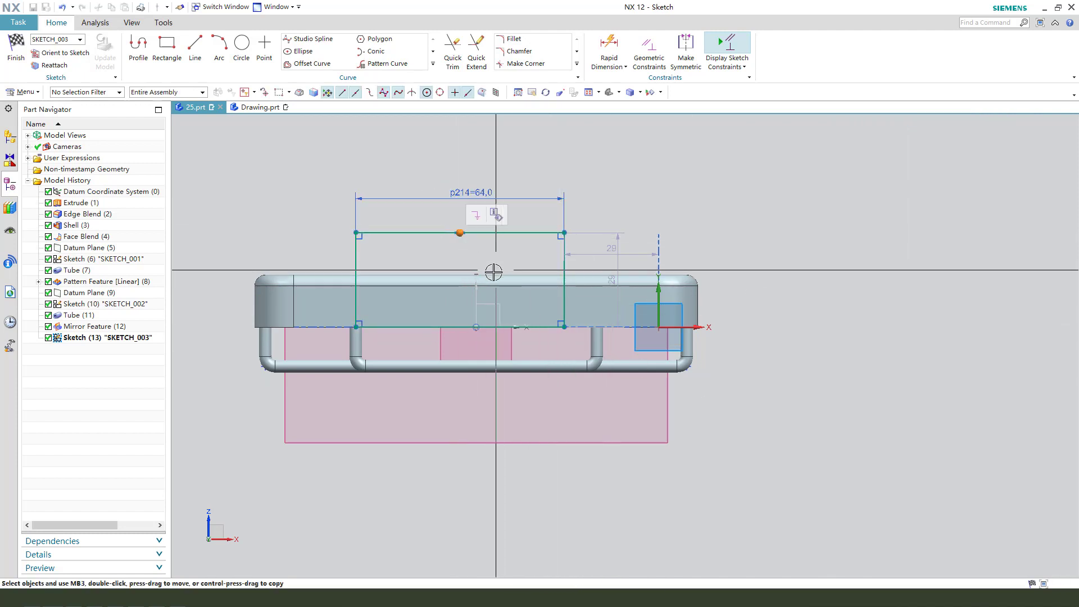
{"action": "left_click", "coordinate": [476, 296]}
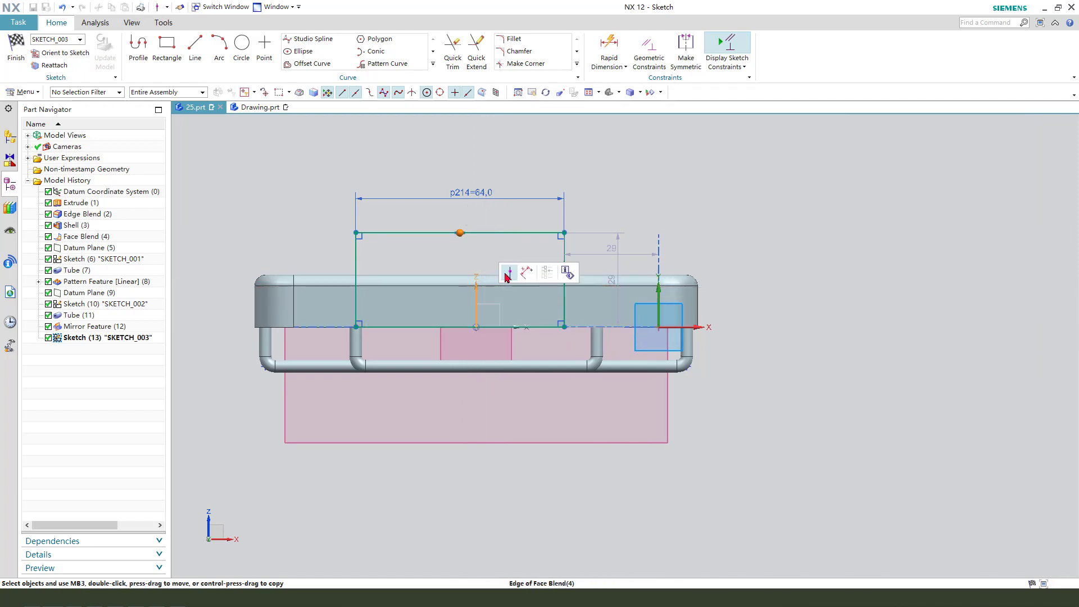
{"action": "left_click", "coordinate": [510, 273]}
{"action": "left_click_drag", "start_coordinate": [561, 268], "coordinate": [607, 255]}
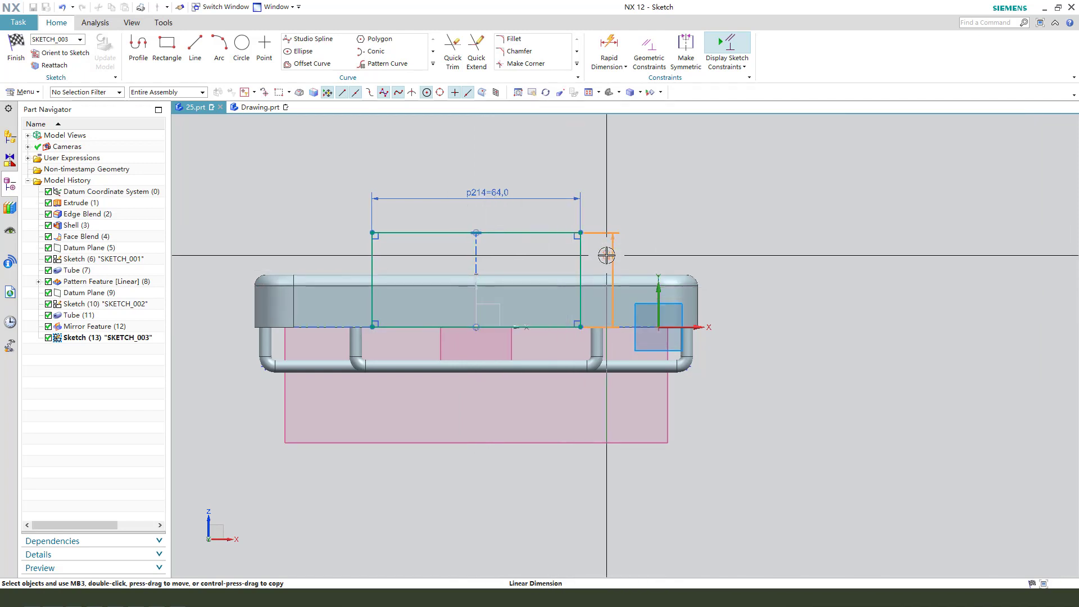
{"action": "double_click", "coordinate": [607, 255]}
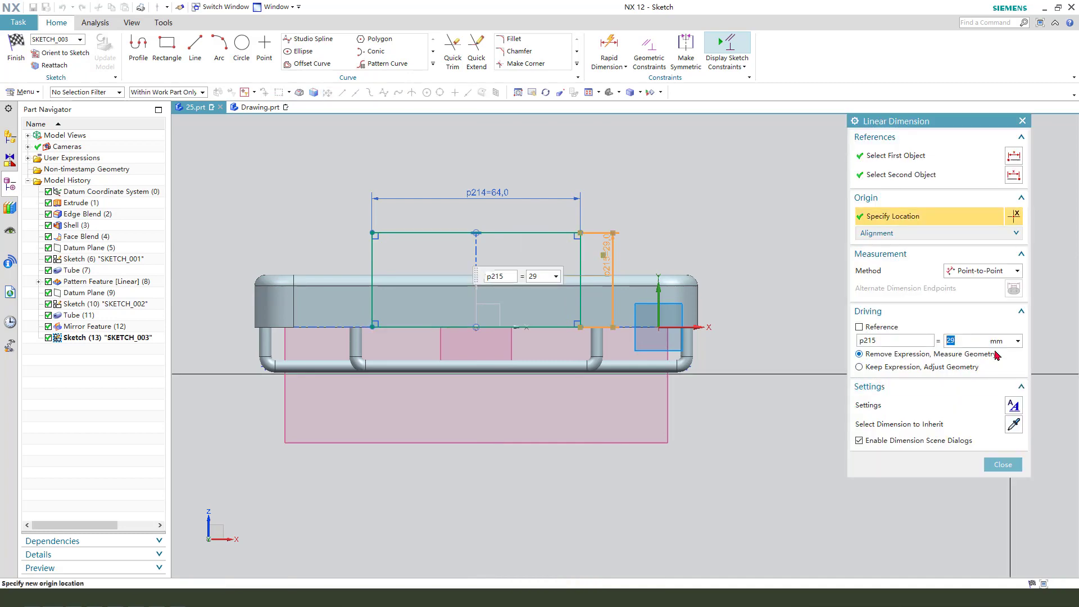
{"action": "key", "text": "Return"}
{"action": "key", "text": "Escape"}
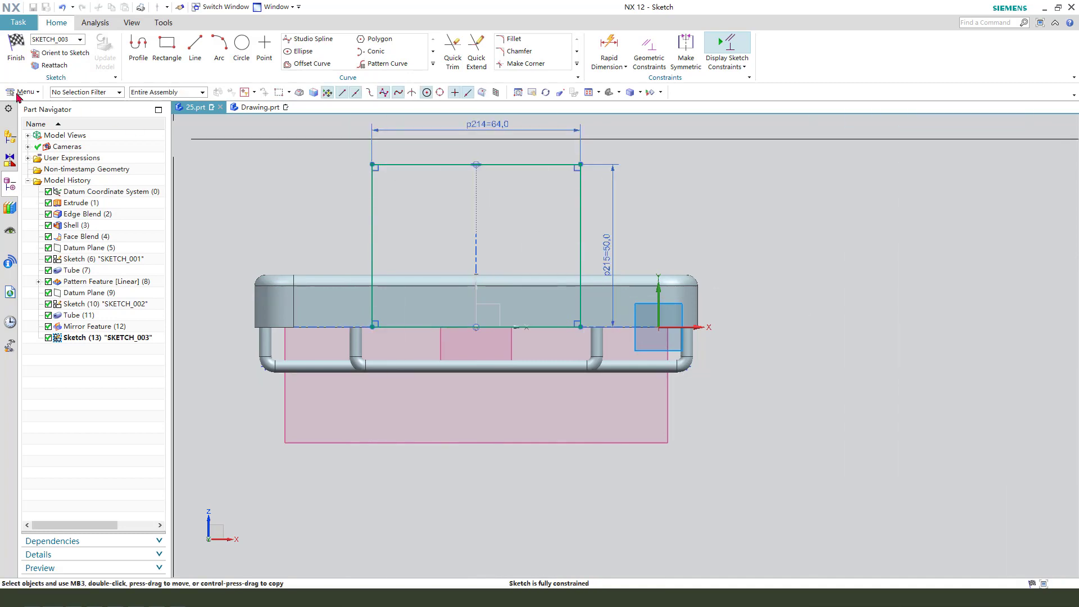
- Finish the sketch and extrude the rectangle in the reversed direction Until Next, subtracting it from the frame's long side wall
{"action": "left_click", "coordinate": [16, 58]}
{"action": "key", "text": "x"}
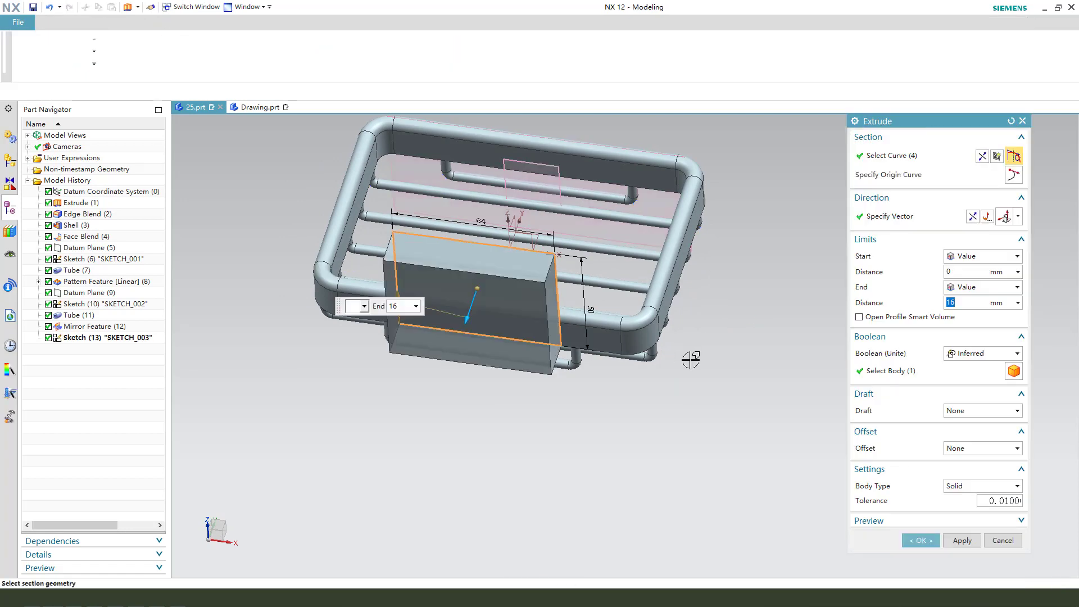
{"action": "middle_click_drag", "start_coordinate": [691, 359], "coordinate": [673, 372]}
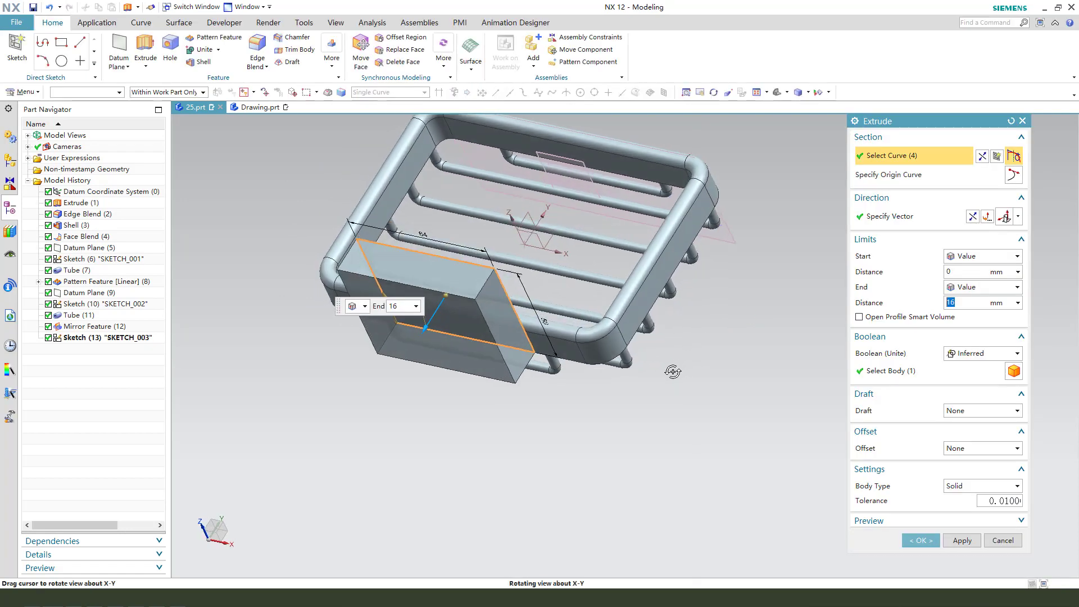
{"action": "left_click", "coordinate": [974, 217]}
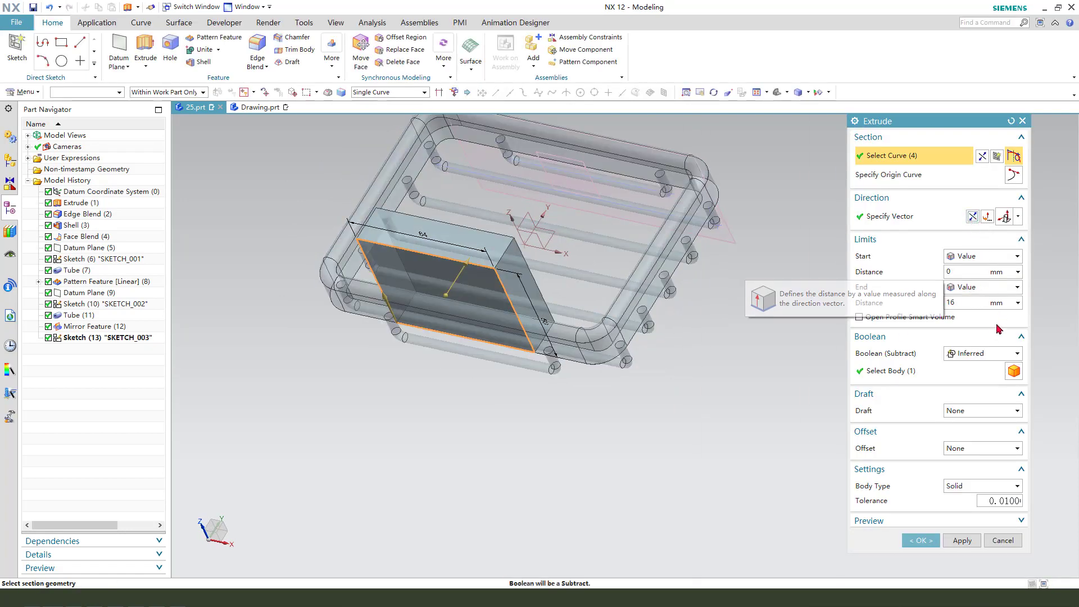
{"action": "left_click", "coordinate": [979, 289]}
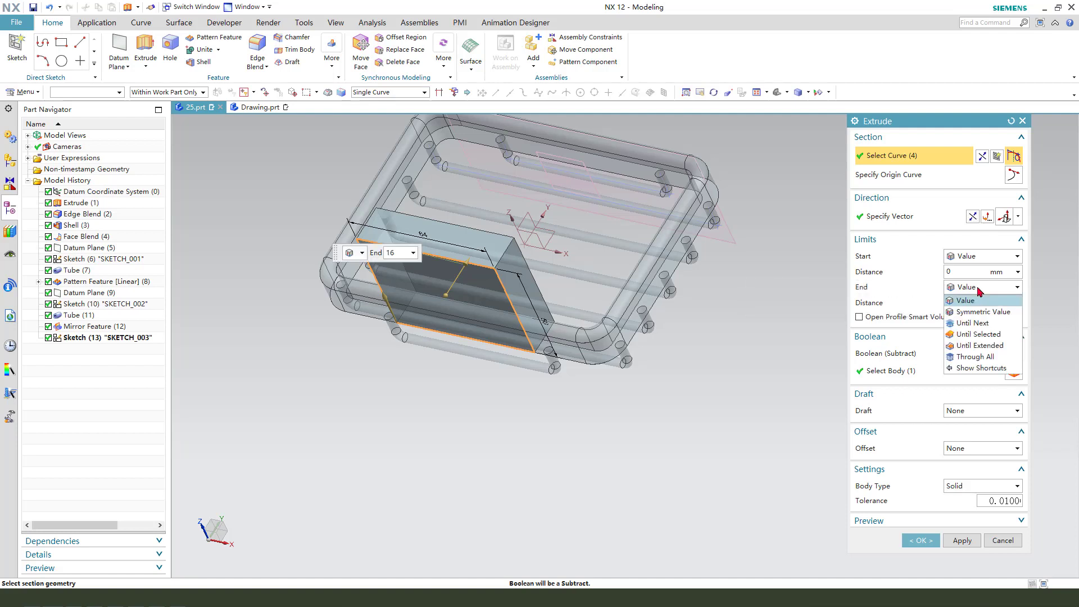
{"action": "left_click", "coordinate": [985, 324]}
{"action": "left_click", "coordinate": [978, 340]}
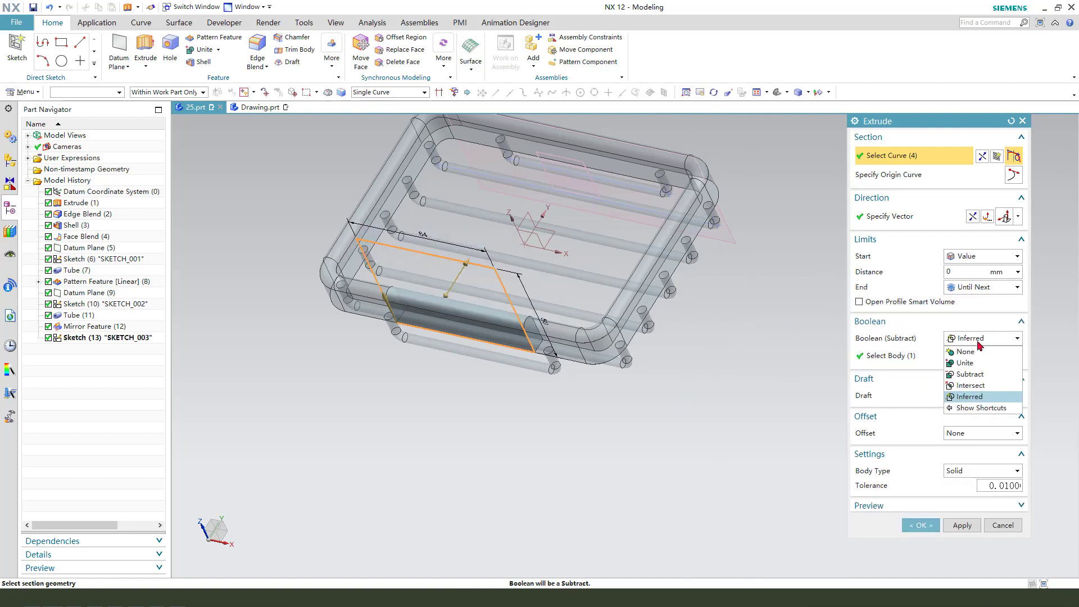
{"action": "left_click", "coordinate": [979, 375]}
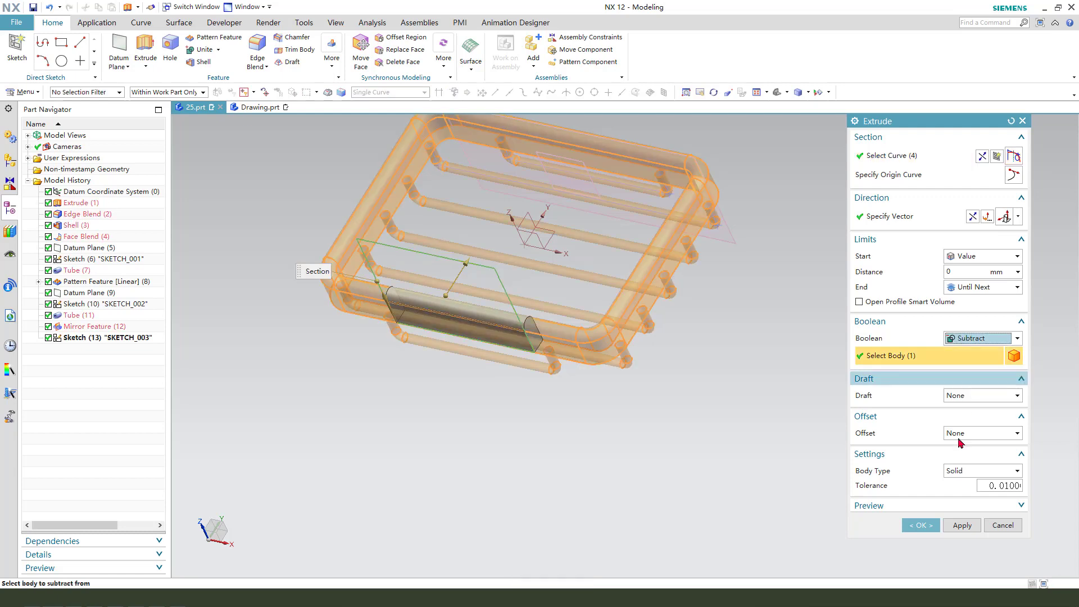
{"action": "left_click", "coordinate": [921, 527]}
- Start an extrude sketch on the inner face of the opposite, uncut long side and draw a circle about 6.5 mm in diameter
{"action": "middle_click_drag", "start_coordinate": [585, 393], "coordinate": [551, 397]}
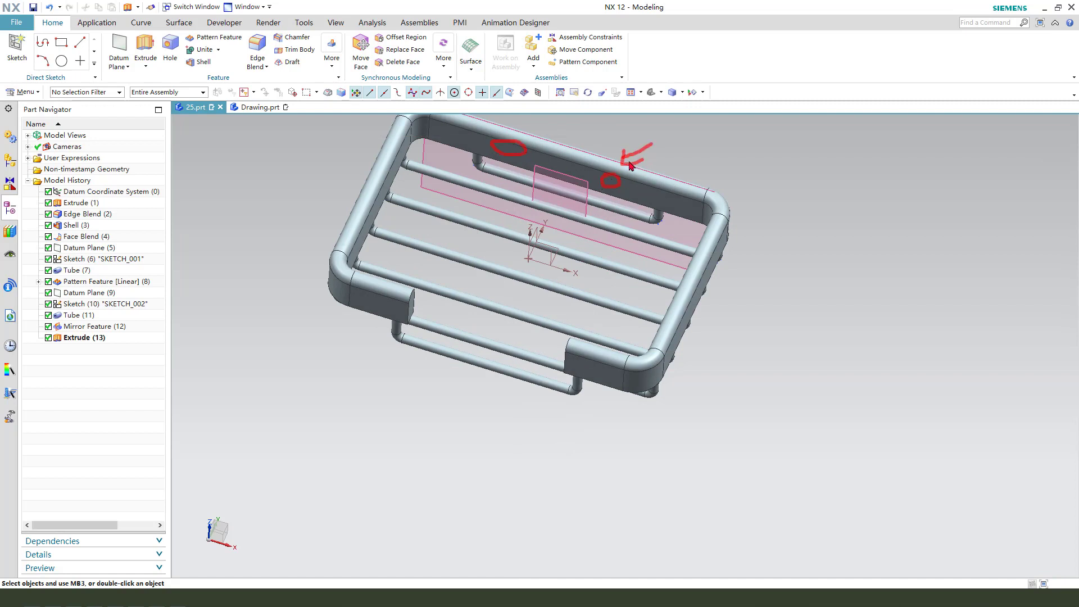
{"action": "scroll", "coordinate": [529, 311], "scroll_direction": "down", "scroll_amount": 1}
{"action": "middle_click_drag", "start_coordinate": [530, 311], "coordinate": [542, 295]}
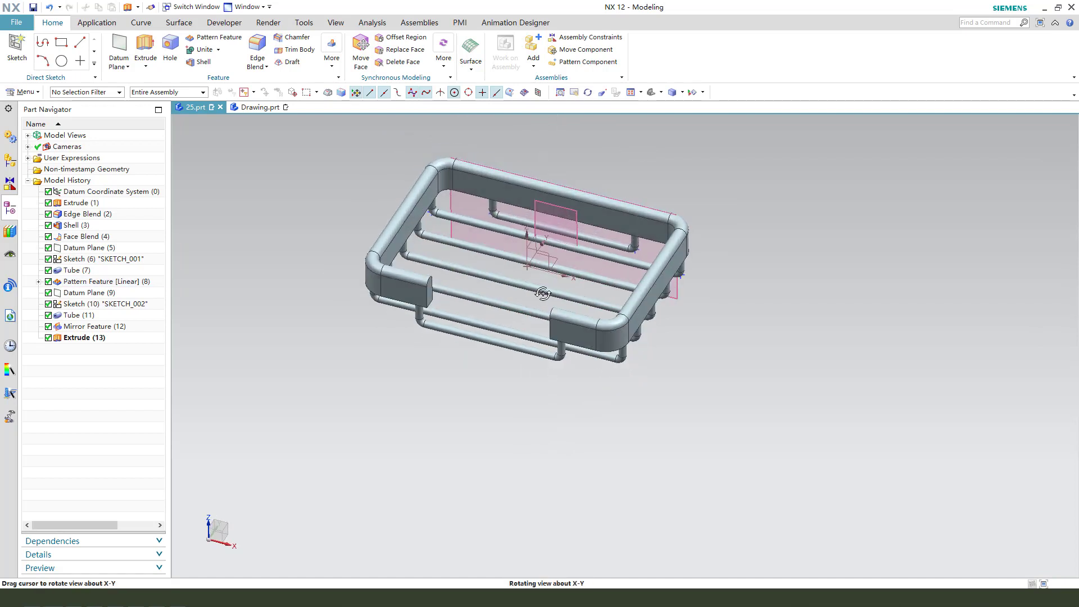
{"action": "left_click", "coordinate": [144, 53]}
{"action": "scroll", "coordinate": [602, 214], "scroll_direction": "up", "scroll_amount": 1}
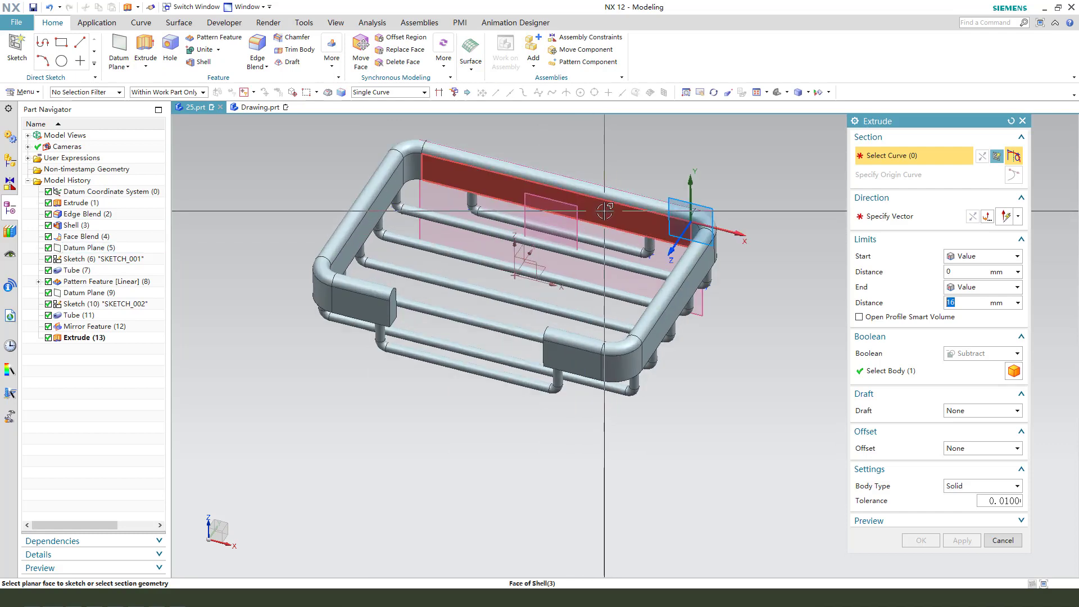
{"action": "left_click", "coordinate": [605, 211]}
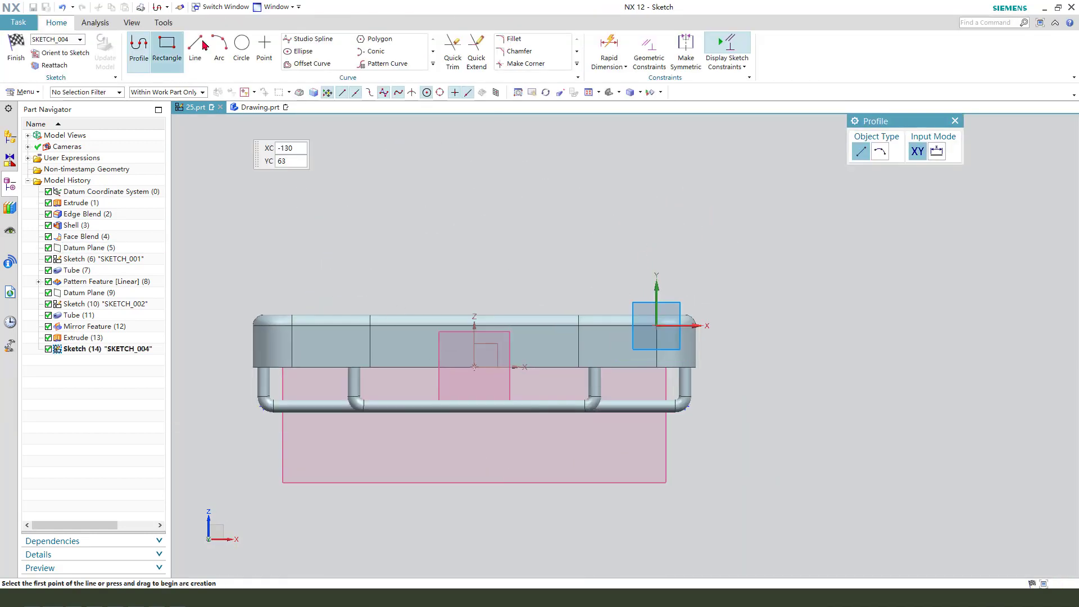
{"action": "left_click", "coordinate": [242, 45]}
{"action": "scroll", "coordinate": [371, 391], "scroll_direction": "up", "scroll_amount": 2}
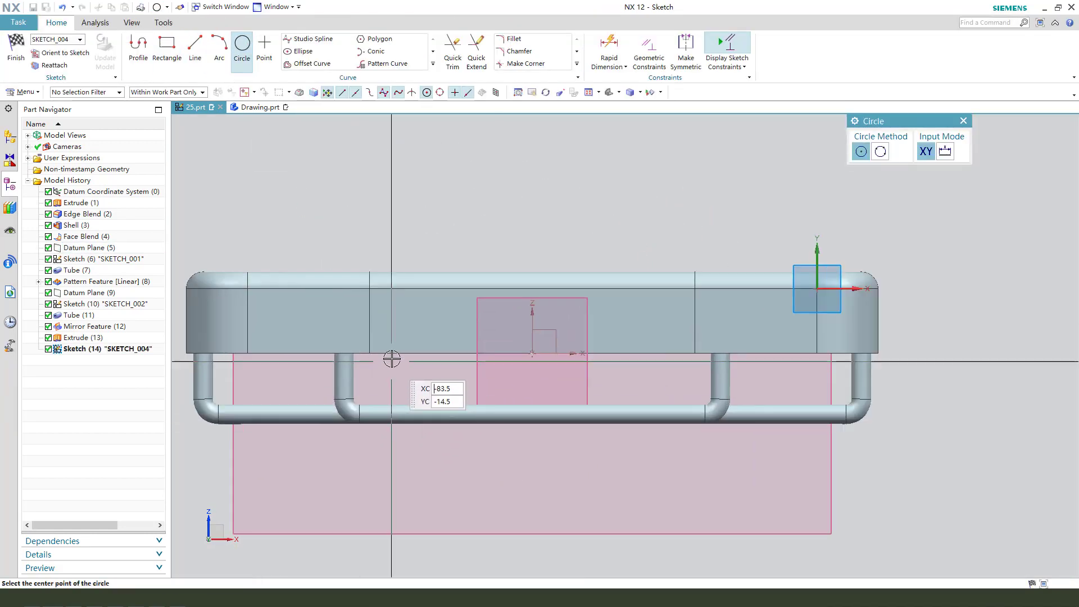
{"action": "left_click", "coordinate": [413, 313]}
{"action": "left_click", "coordinate": [422, 328]}
{"action": "key", "text": "Escape"}
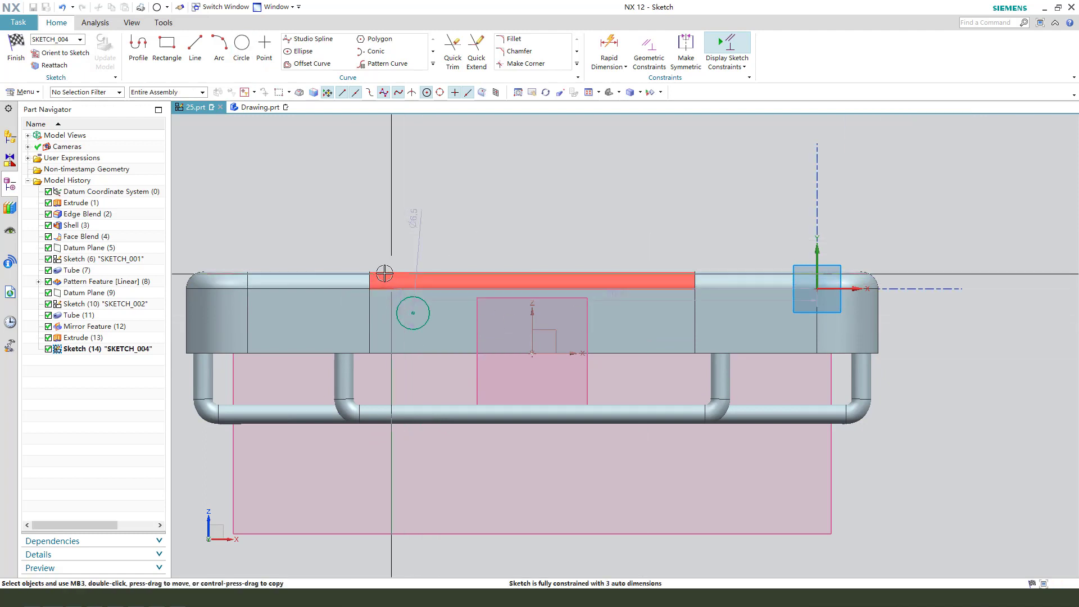
- Dimension the circle's centre vertically 5 mm from the datum origin and set the circle's diameter to 5 mm
{"action": "scroll", "coordinate": [421, 362], "scroll_direction": "up", "scroll_amount": 1}
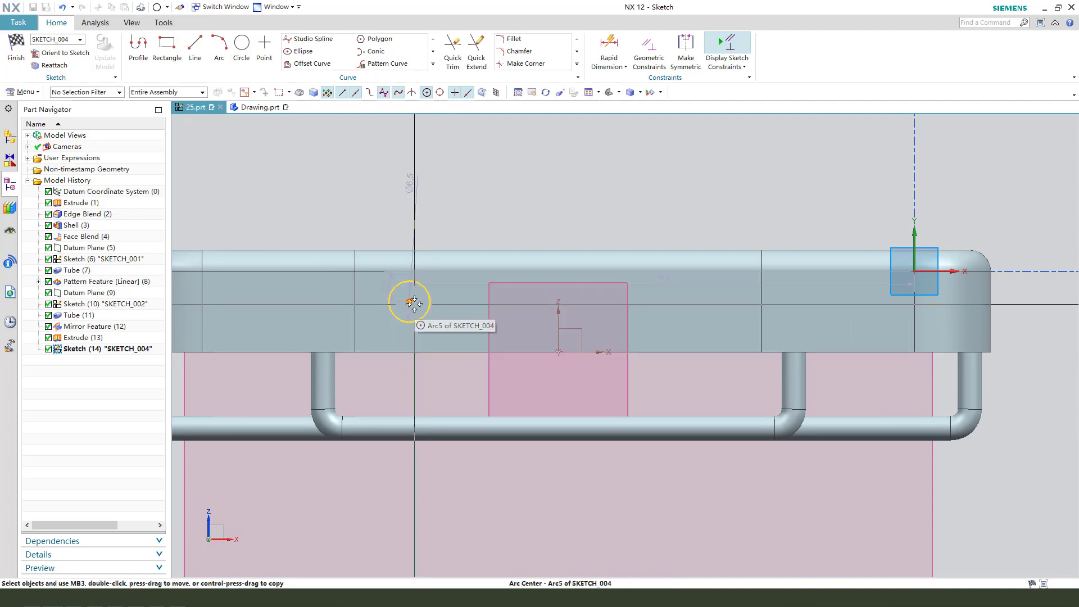
{"action": "left_click", "coordinate": [409, 302]}
{"action": "left_click", "coordinate": [561, 354]}
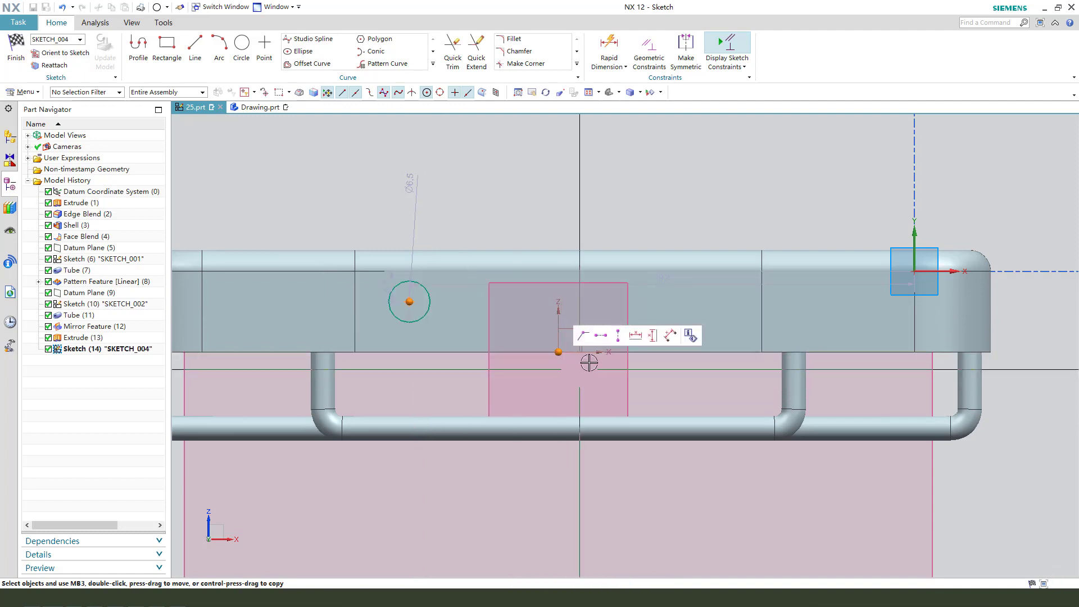
{"action": "left_click", "coordinate": [653, 338]}
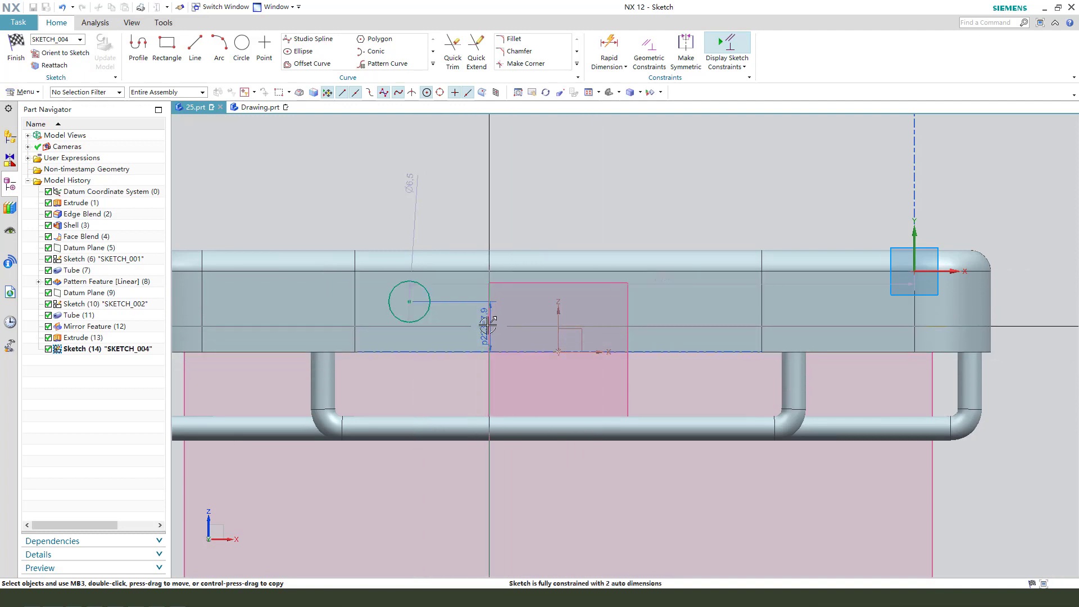
{"action": "left_click", "coordinate": [379, 334]}
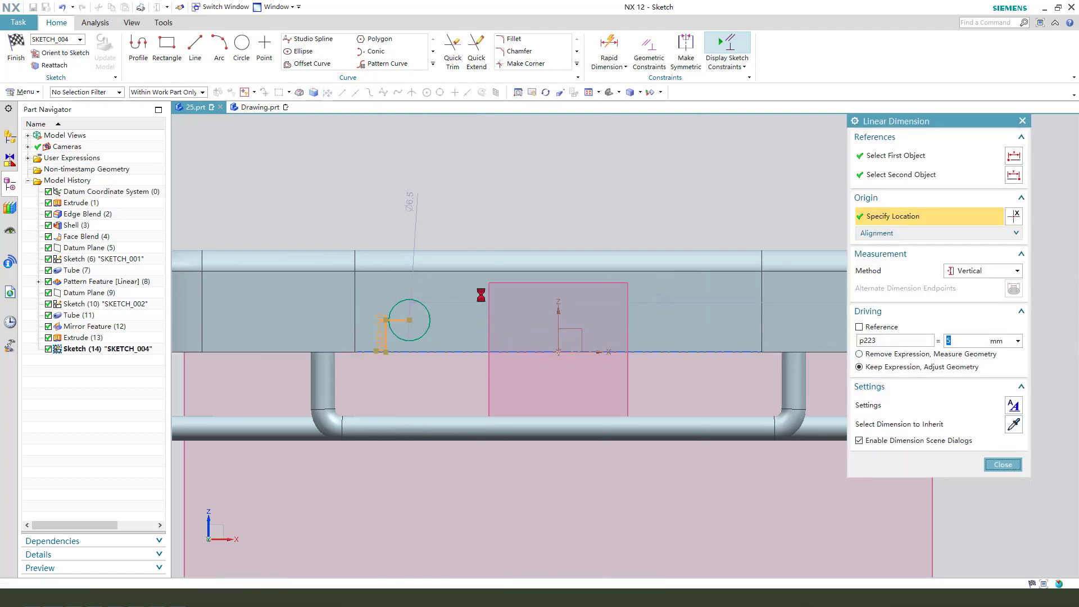
{"action": "left_click_drag", "start_coordinate": [421, 219], "coordinate": [444, 222]}
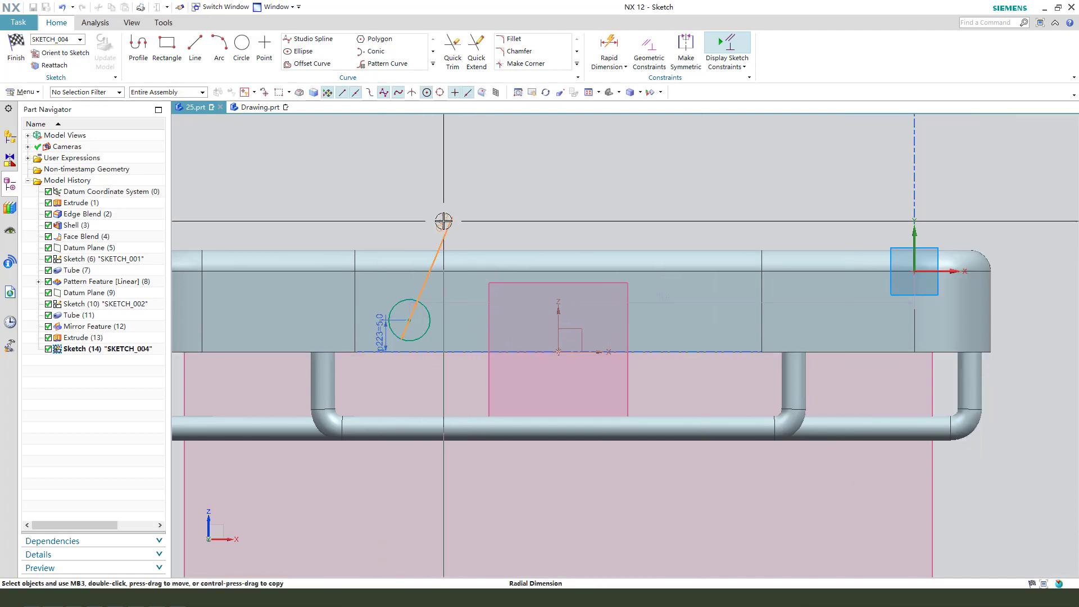
{"action": "left_click", "coordinate": [443, 222]}
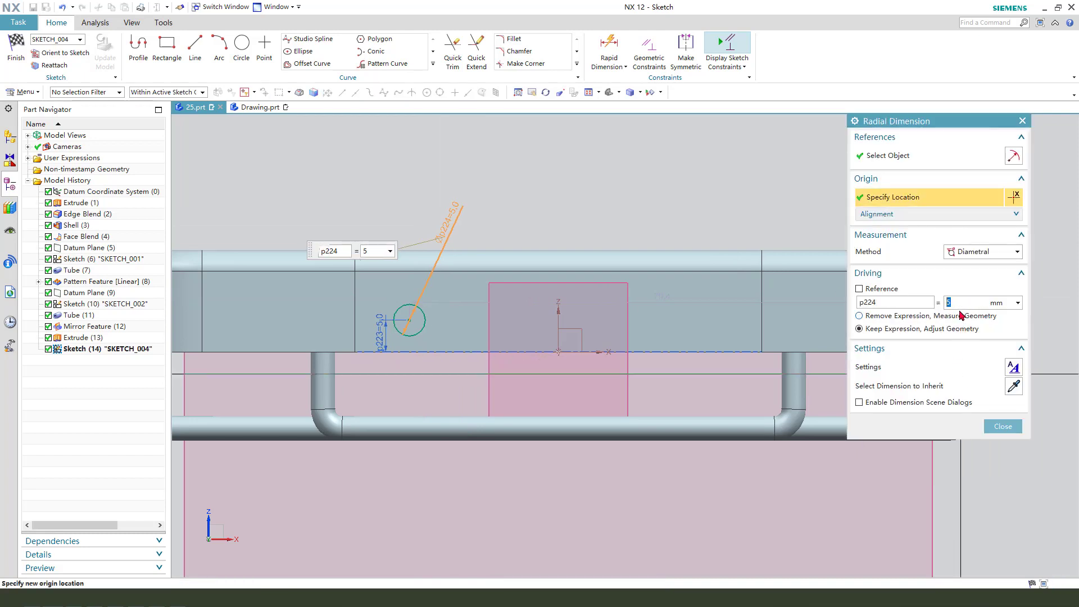
{"action": "key", "text": "Escape"}
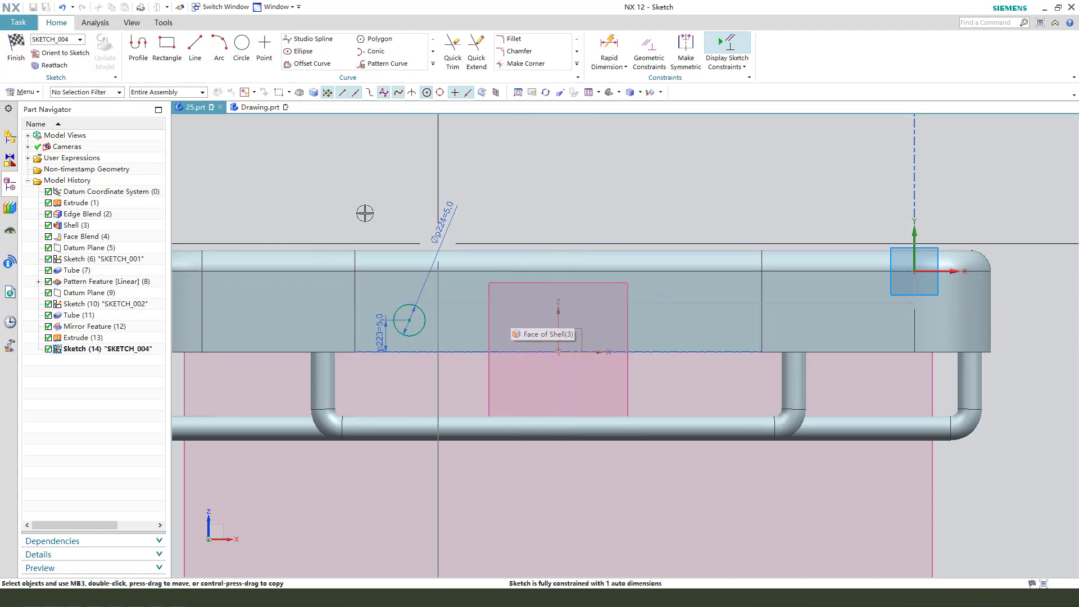
- Mirror the circle about the Z axis of the datum coordinate system with Mirror Curve
{"action": "left_click", "coordinate": [433, 64]}
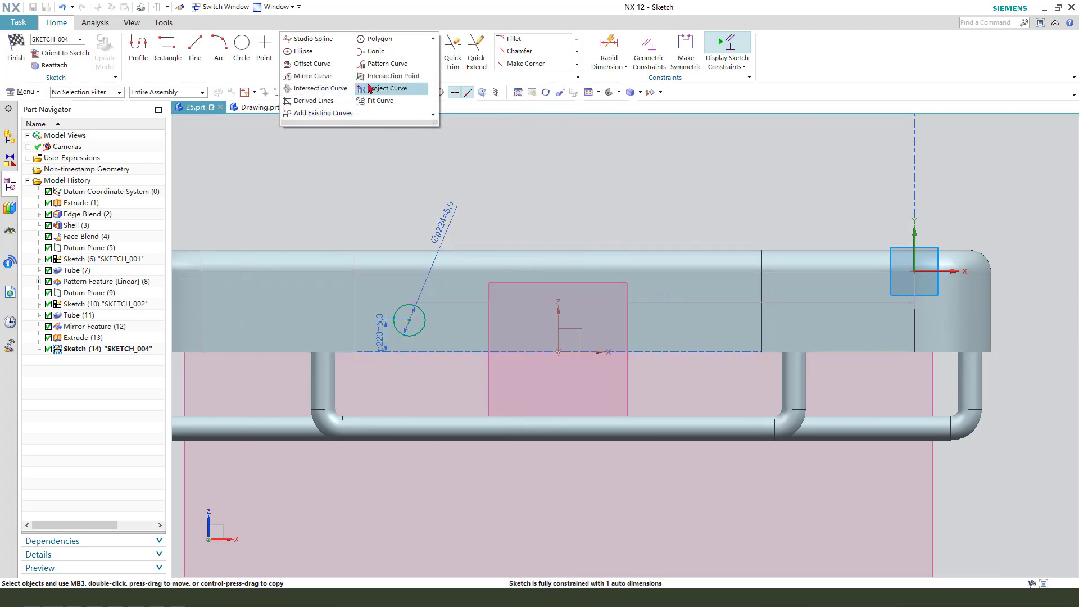
{"action": "left_click", "coordinate": [312, 76]}
{"action": "left_click", "coordinate": [415, 306]}
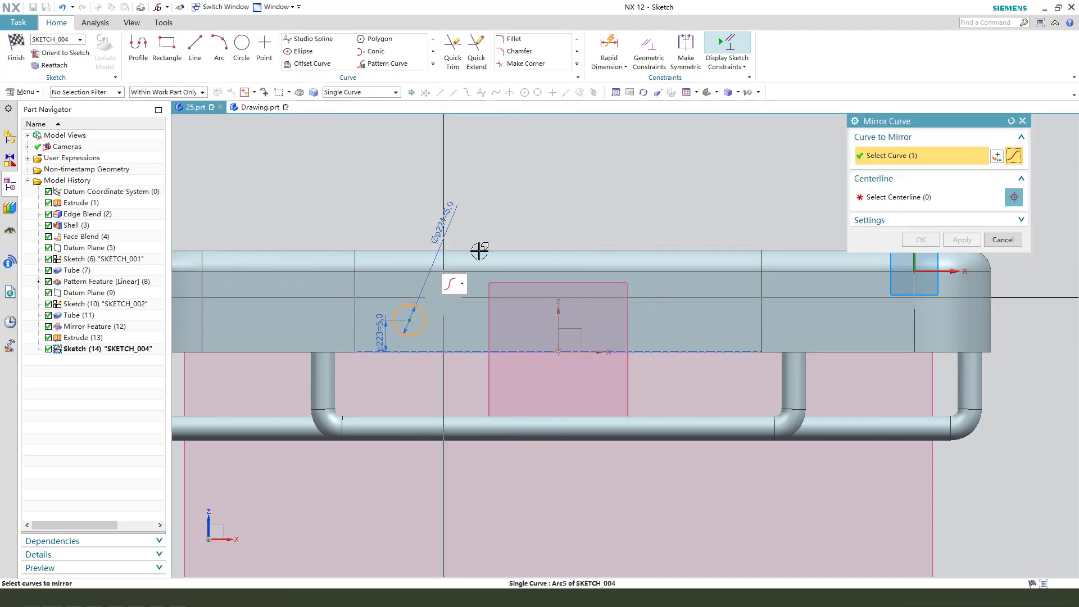
{"action": "middle_click", "coordinate": [768, 233]}
{"action": "left_click", "coordinate": [923, 261]}
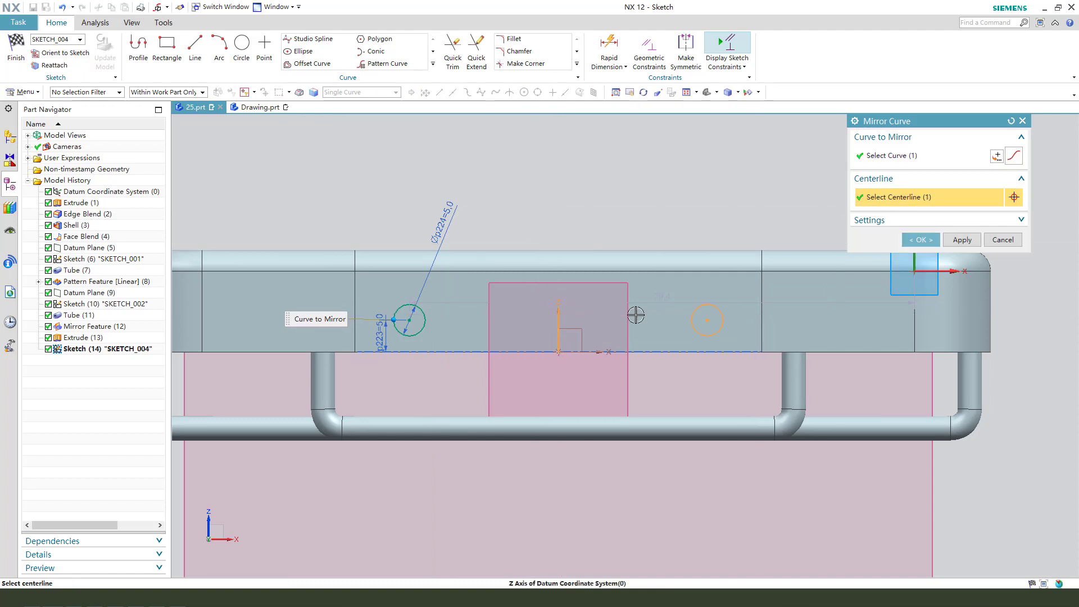
- Add a horizontal dimension between the two circle centres, place it above the frame and set it to 40 mm
{"action": "left_click", "coordinate": [713, 321]}
{"action": "left_click", "coordinate": [410, 321]}
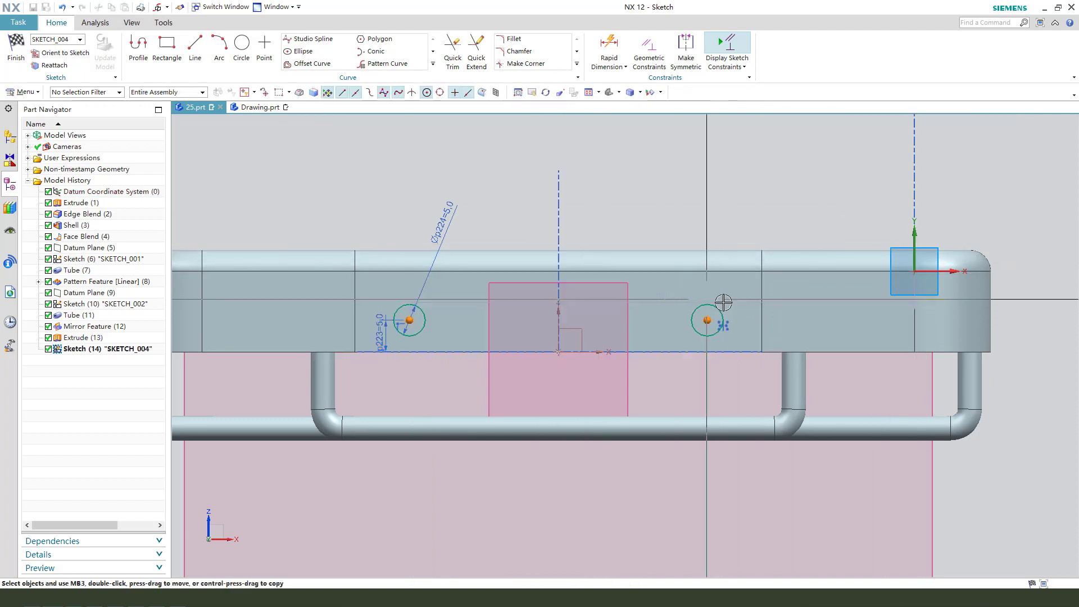
{"action": "right_click", "coordinate": [713, 321]}
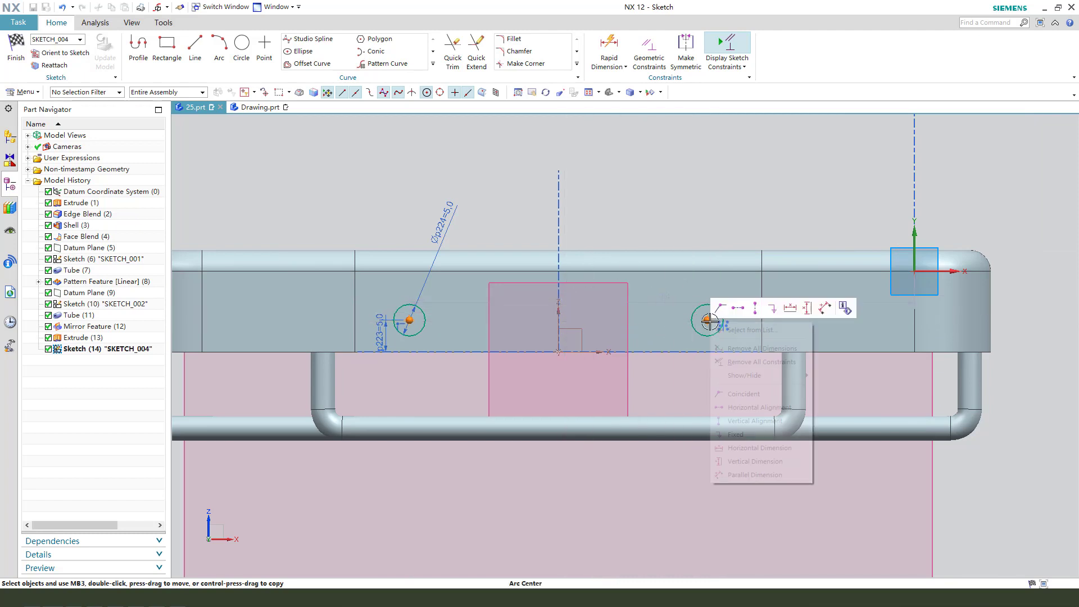
{"action": "left_click", "coordinate": [793, 309]}
{"action": "left_click_drag", "start_coordinate": [562, 353], "coordinate": [561, 321]}
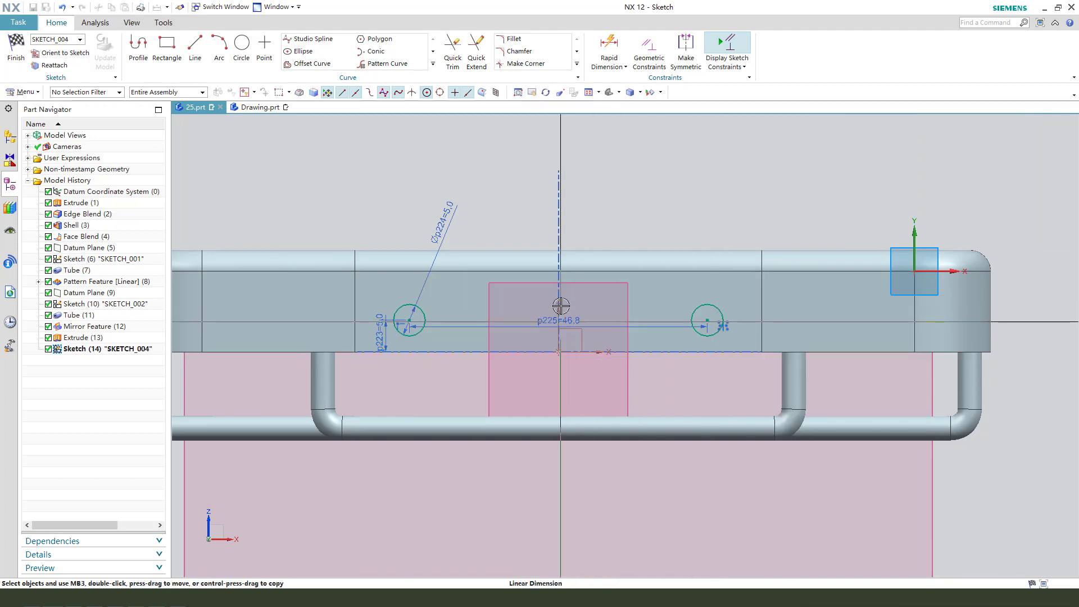
{"action": "left_click", "coordinate": [532, 180]}
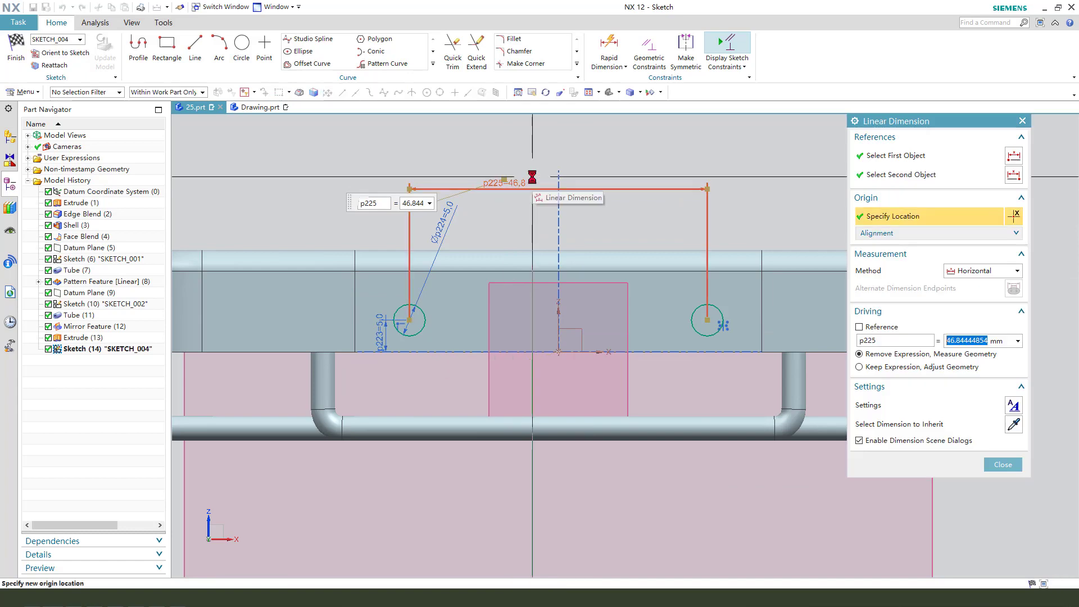
{"action": "key", "text": "Return"}
{"action": "middle_click", "coordinate": [456, 215]}
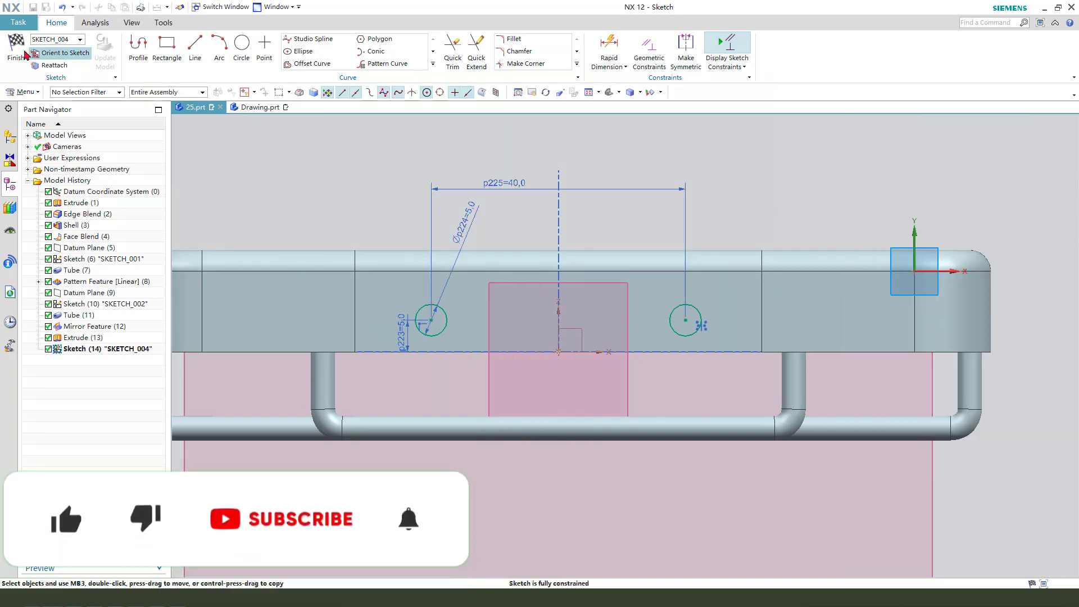
- Finish the sketch and extrude both circles 16 mm in the reversed direction, subtracting them from the basket body
{"action": "left_click", "coordinate": [17, 51]}
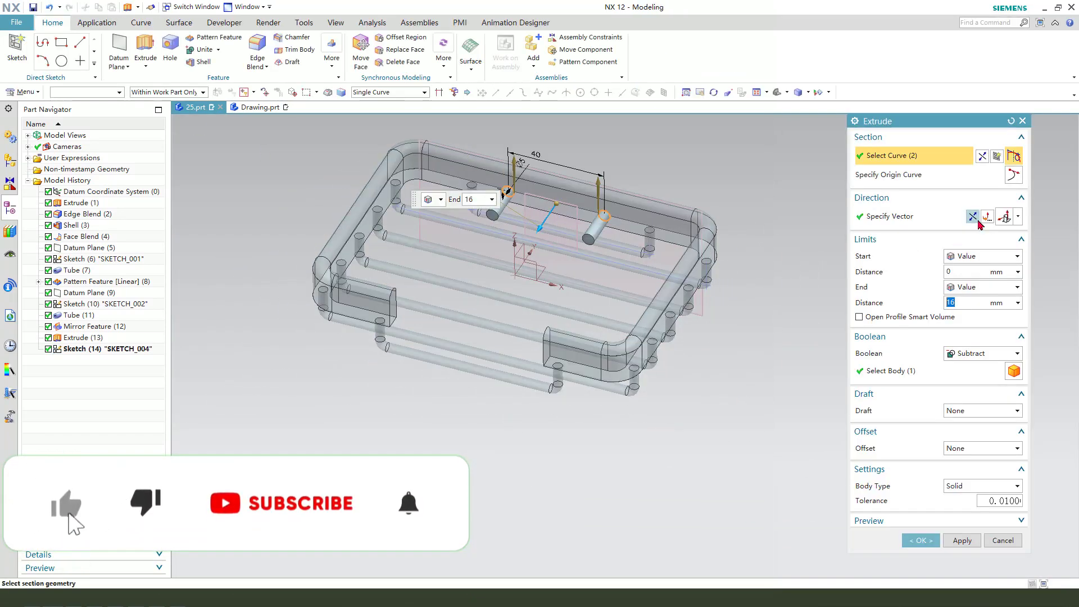
{"action": "left_click", "coordinate": [973, 217]}
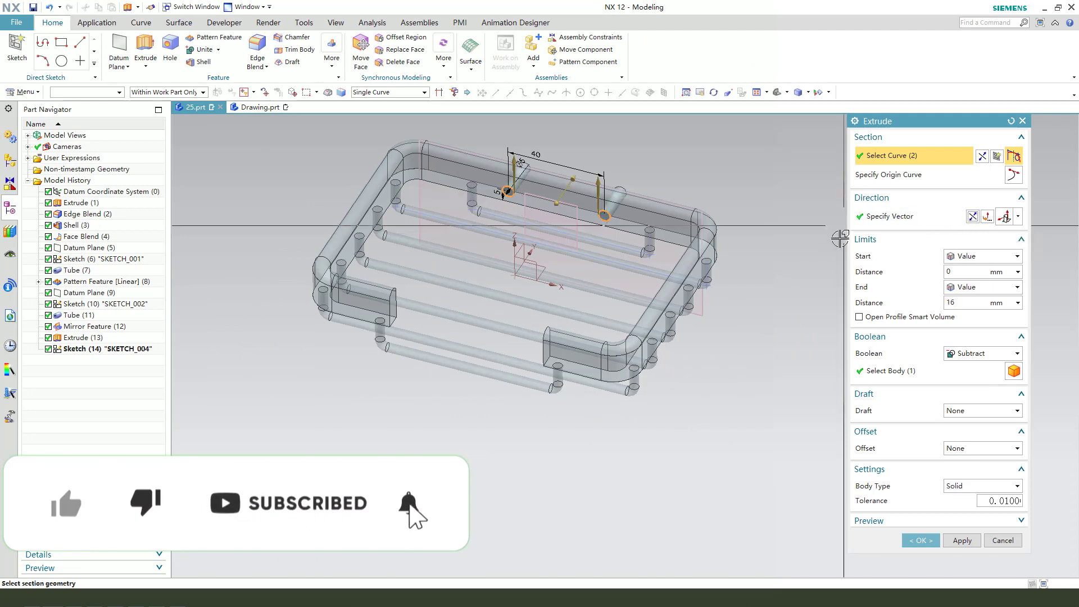
{"action": "left_click", "coordinate": [951, 376]}
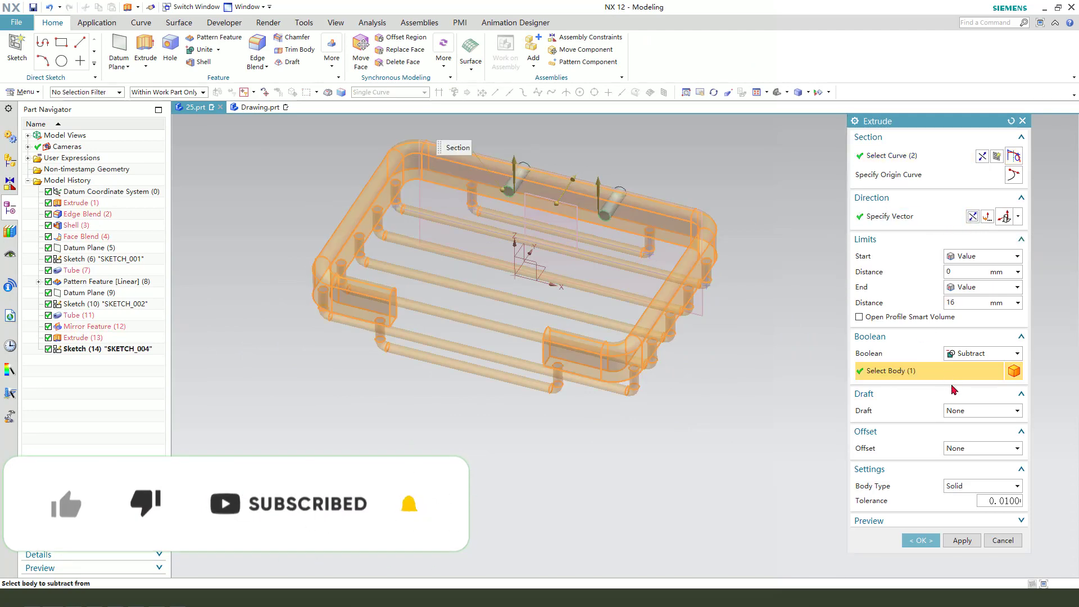
{"action": "left_click", "coordinate": [920, 540]}
- Hide the datum coordinate system, datum planes and sketches, leaving only the solid basket body displayed
{"action": "middle_click_drag", "start_coordinate": [604, 359], "coordinate": [567, 343]}
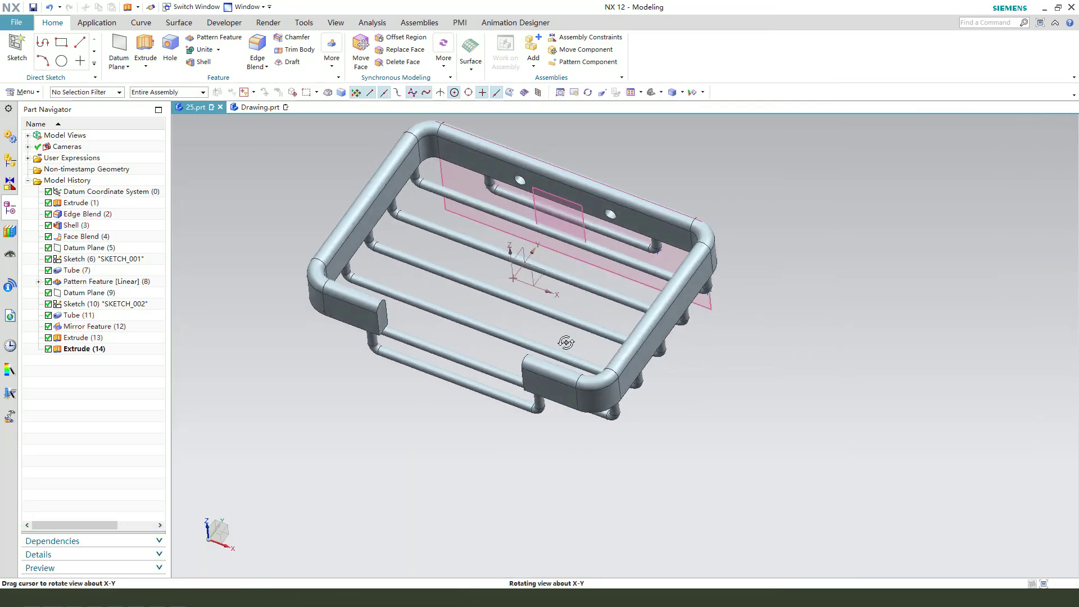
{"action": "scroll", "coordinate": [482, 318], "scroll_direction": "down", "scroll_amount": 2}
{"action": "key", "text": "ctrl+b"}
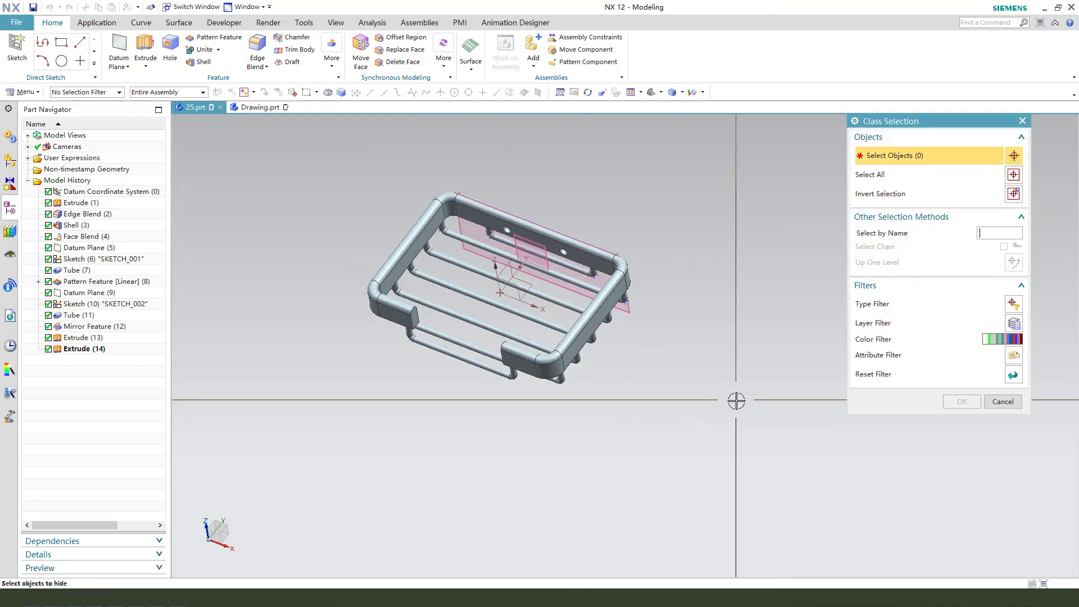
{"action": "left_click_drag", "start_coordinate": [729, 400], "coordinate": [434, 160]}
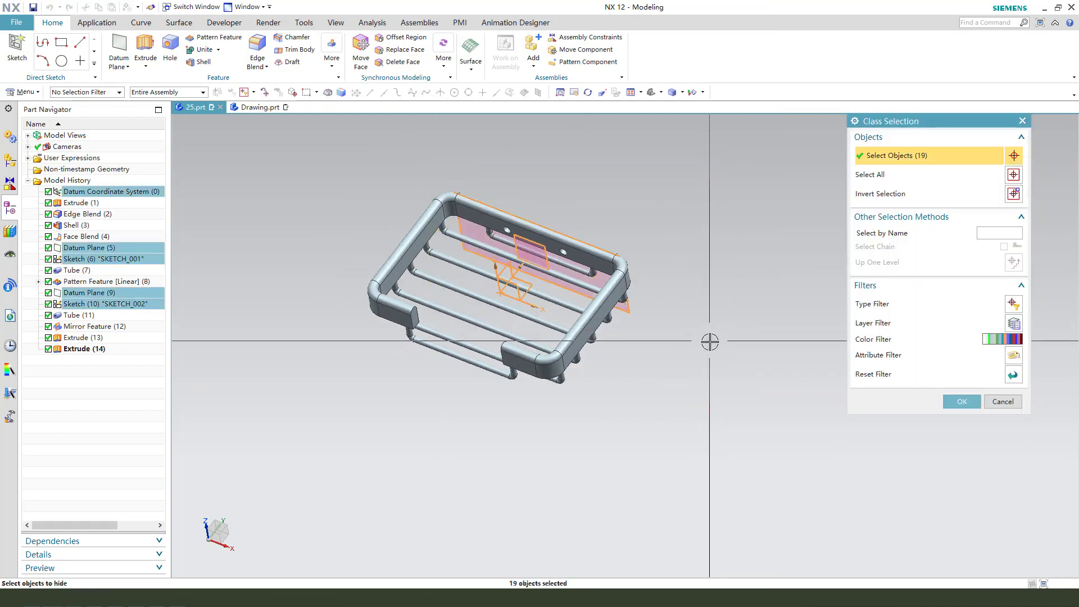
{"action": "middle_click", "coordinate": [683, 344]}
- Change the display colour of the basket's solid body to cyan and inspect the model from different angles
{"action": "mouse_move", "coordinate": [683, 344]}
{"action": "middle_mouse_down"}
{"action": "mouse_move", "coordinate": [578, 326]}
{"action": "mouse_move", "coordinate": [596, 323]}
{"action": "middle_mouse_up"}
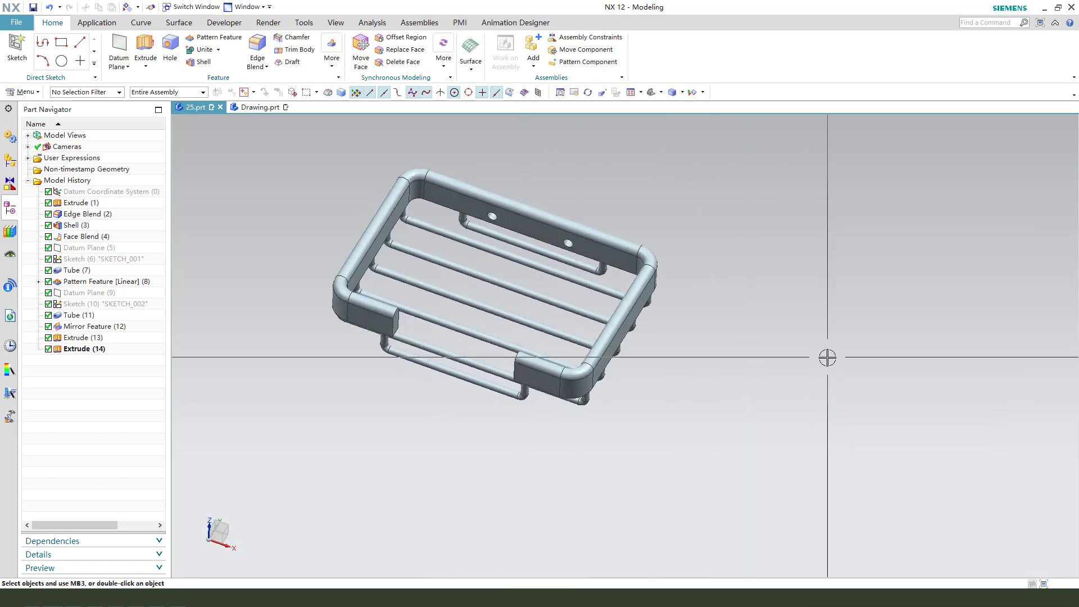
{"action": "key", "text": "ctrl+j"}
{"action": "left_click", "coordinate": [636, 257]}
{"action": "middle_click", "coordinate": [713, 283]}
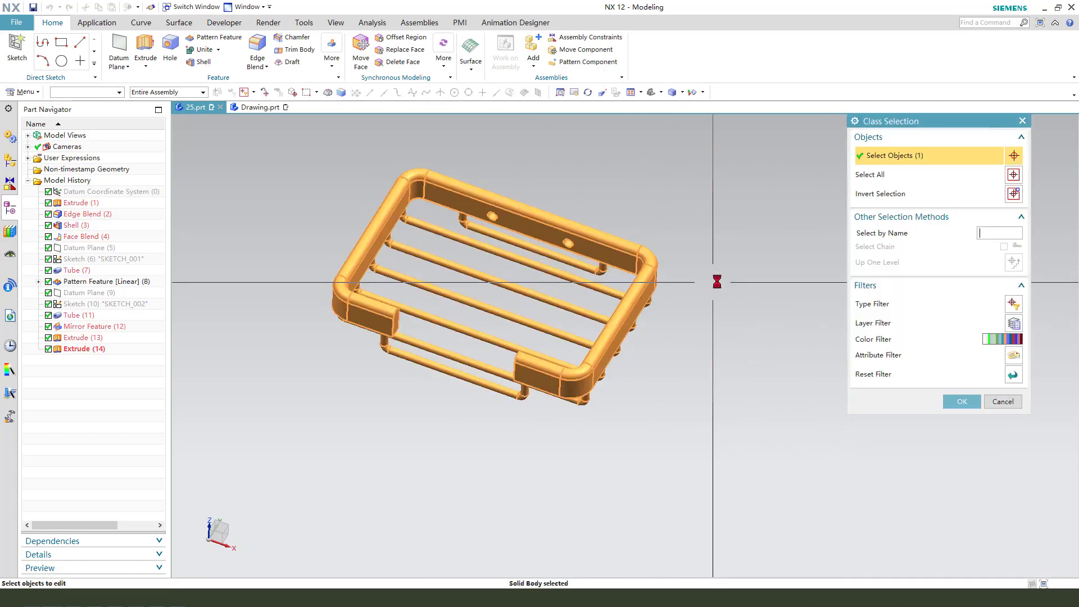
{"action": "left_click", "coordinate": [998, 190]}
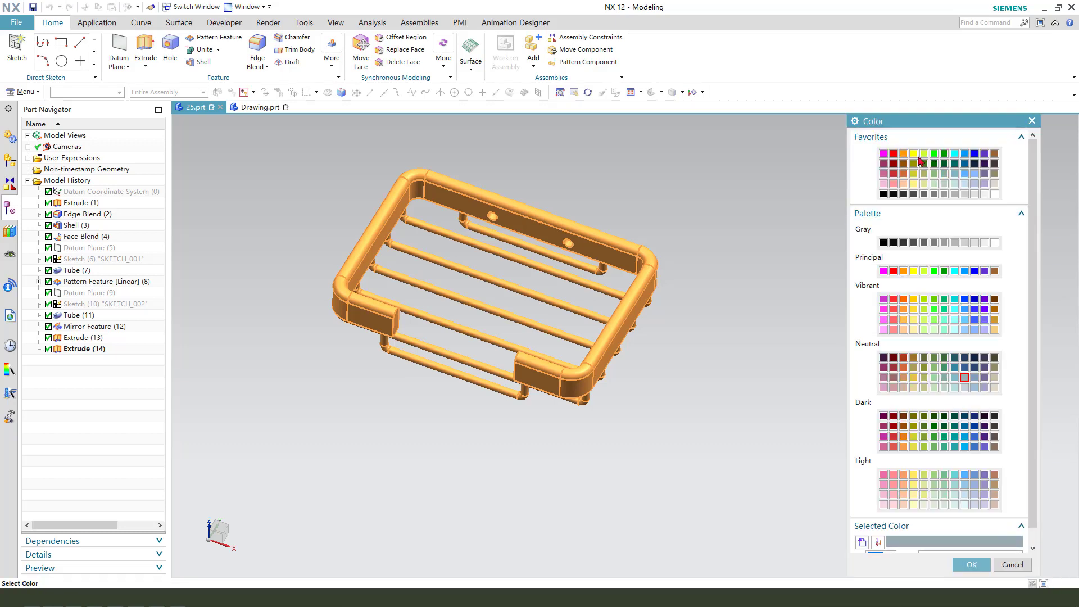
{"action": "middle_click", "coordinate": [722, 313]}
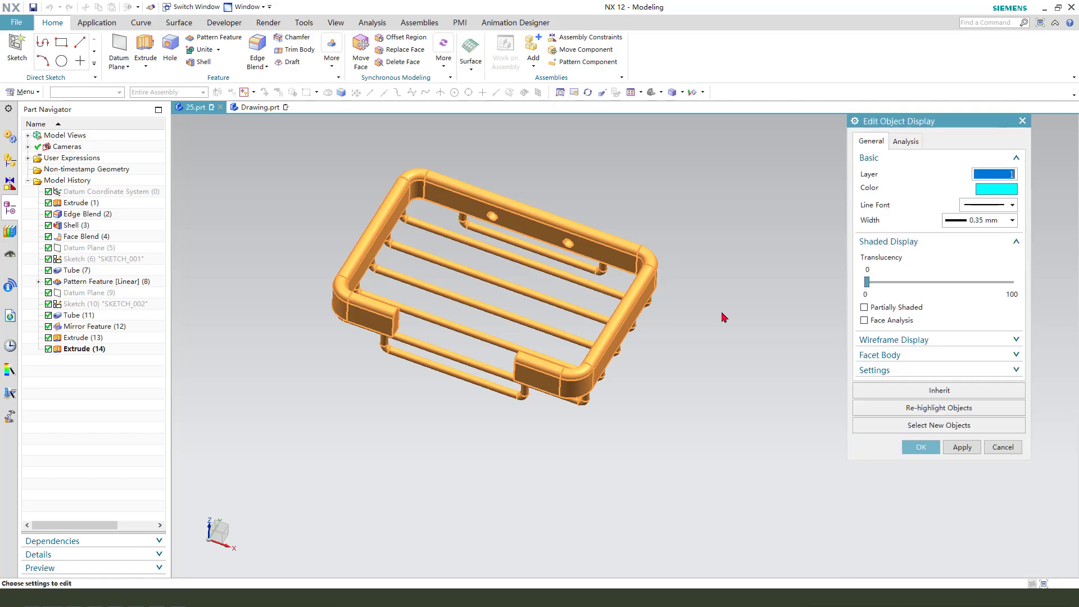
{"action": "middle_click", "coordinate": [723, 313]}
{"action": "middle_click_drag", "start_coordinate": [723, 351], "coordinate": [726, 317]}
{"action": "middle_click_drag", "start_coordinate": [483, 264], "coordinate": [533, 304]}
{"action": "middle_click_drag", "start_coordinate": [632, 357], "coordinate": [707, 389]}
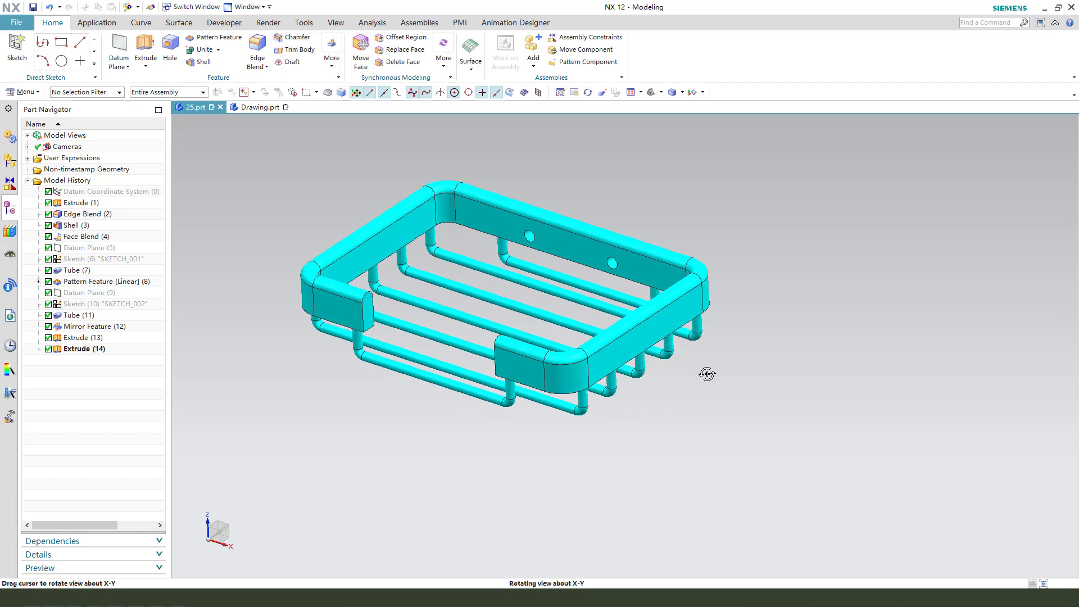